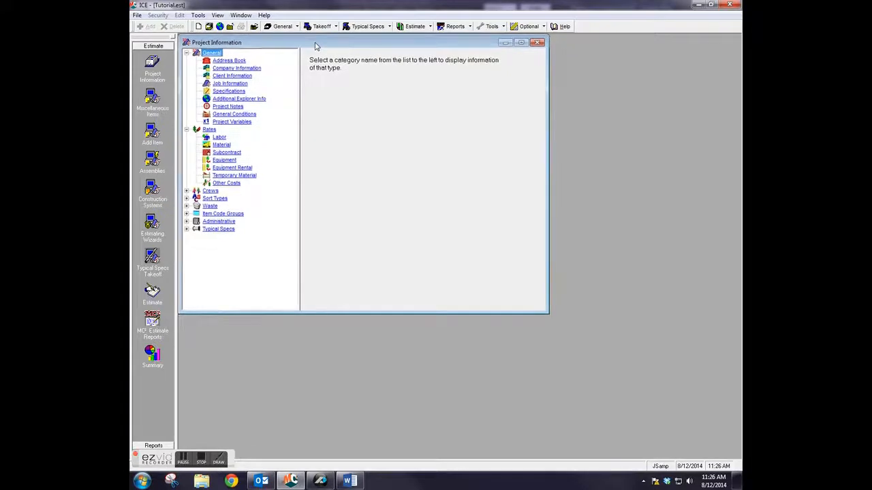
# - Launch PlanSwift 9.0 from the Tutorial estimate and agree to create a new PlanSwift job using the current estimate name
pyautogui.click(537, 27)
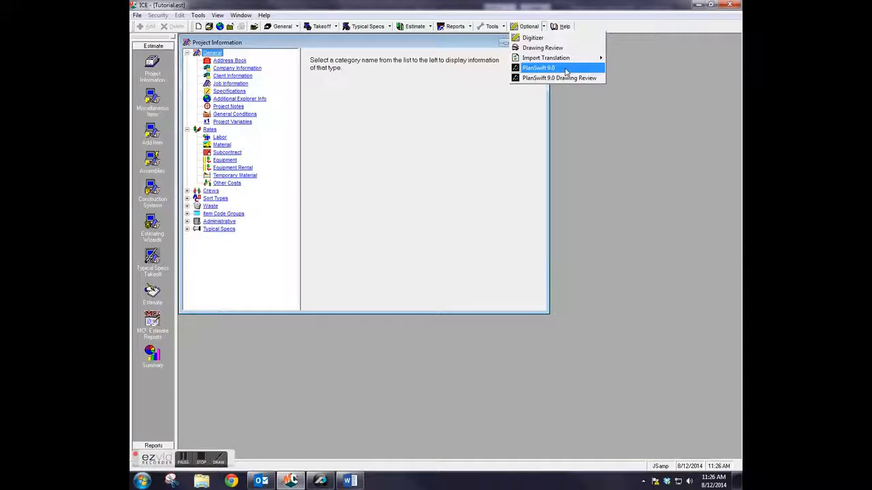
pyautogui.click(565, 71)
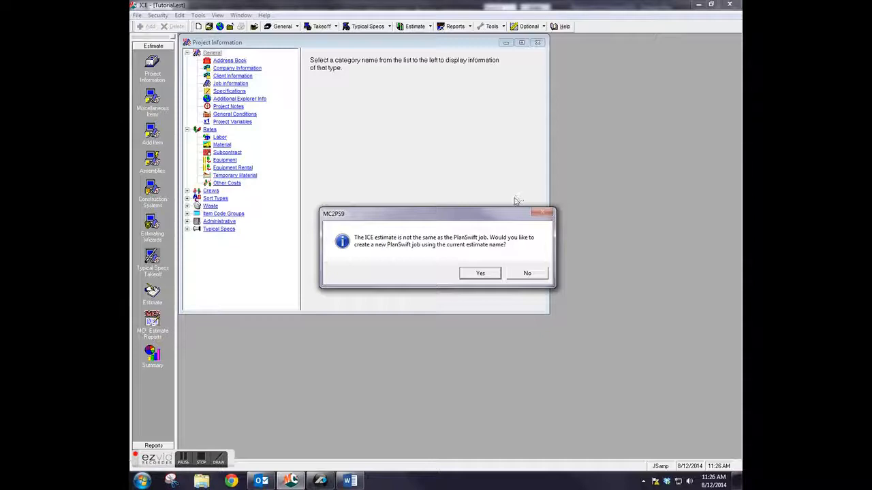
pyautogui.click(479, 273)
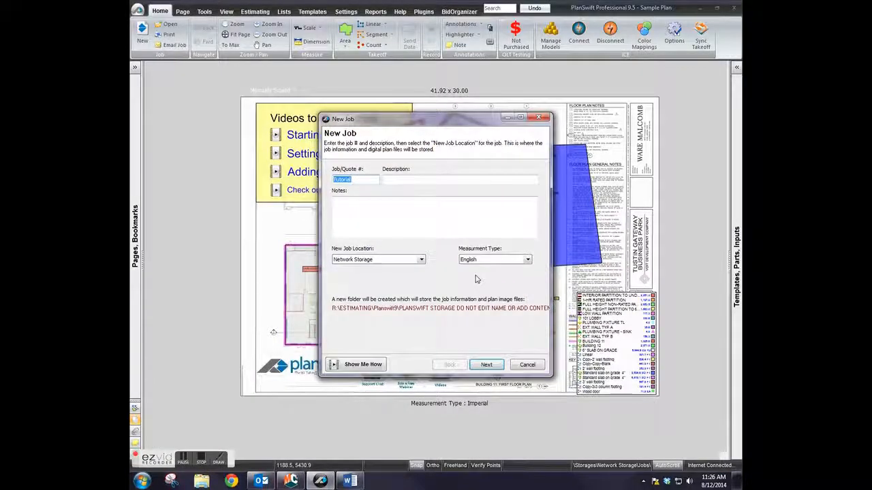
# - Give the new job the description "Tutorial" and continue to the selection of plan image files
pyautogui.click(386, 179)
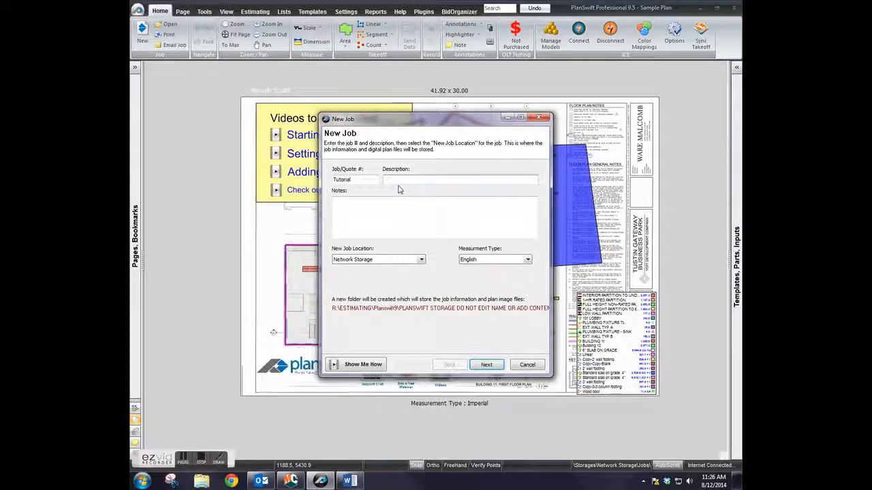
pyautogui.write('T')
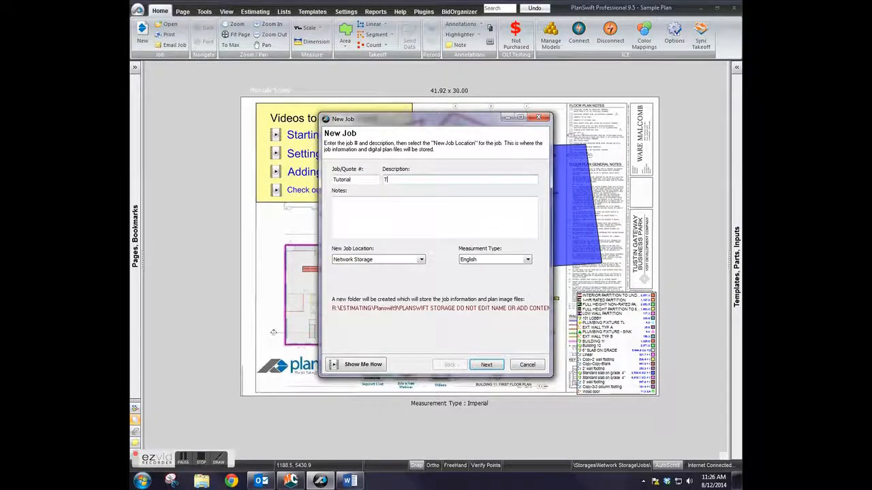
pyautogui.write('utorial')
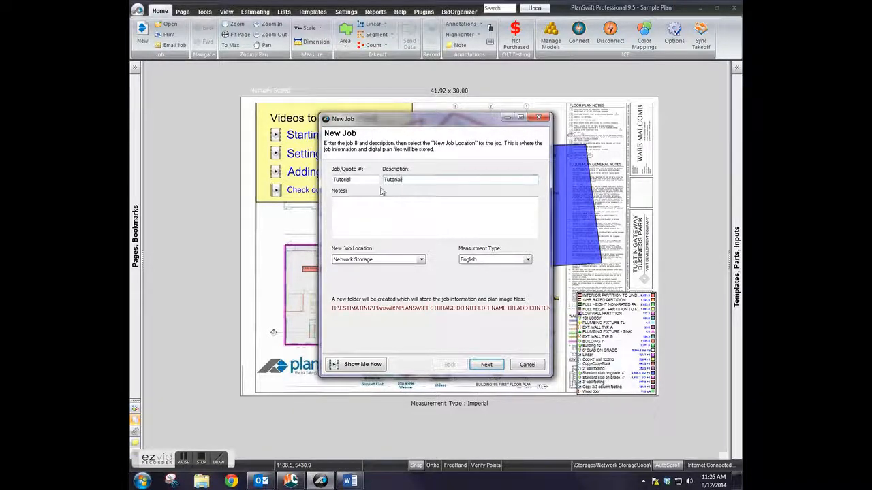
pyautogui.click(485, 364)
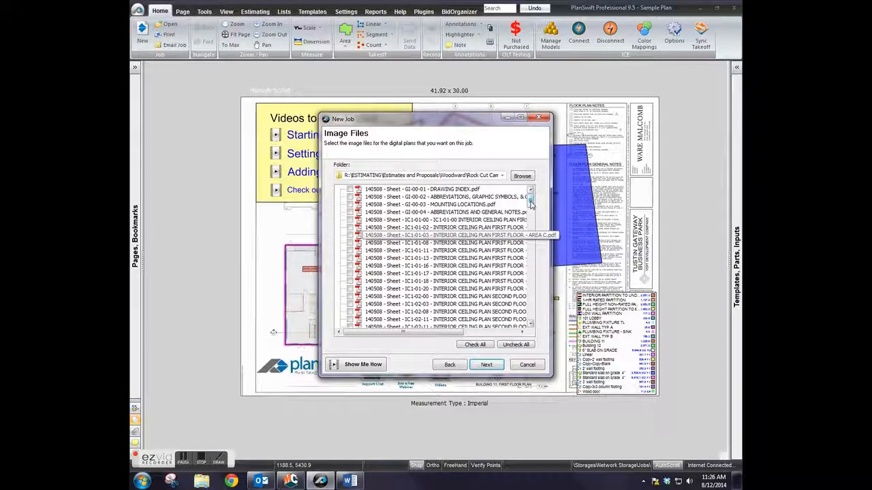
# - Add the IE1-01-00 interior floor plan first floor composite PDF, accept the default conversion settings, and create the job
pyautogui.moveTo(531, 204); pyautogui.dragTo(530, 217)
pyautogui.click(349, 227)
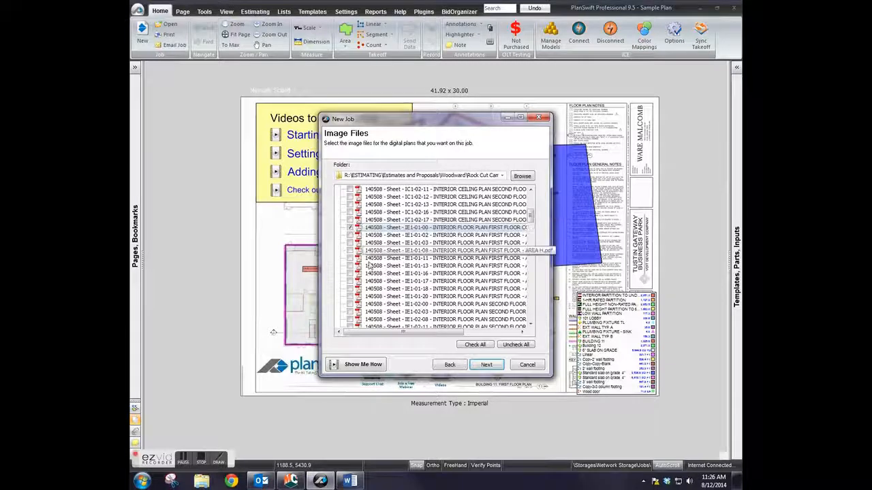
pyautogui.click(486, 365)
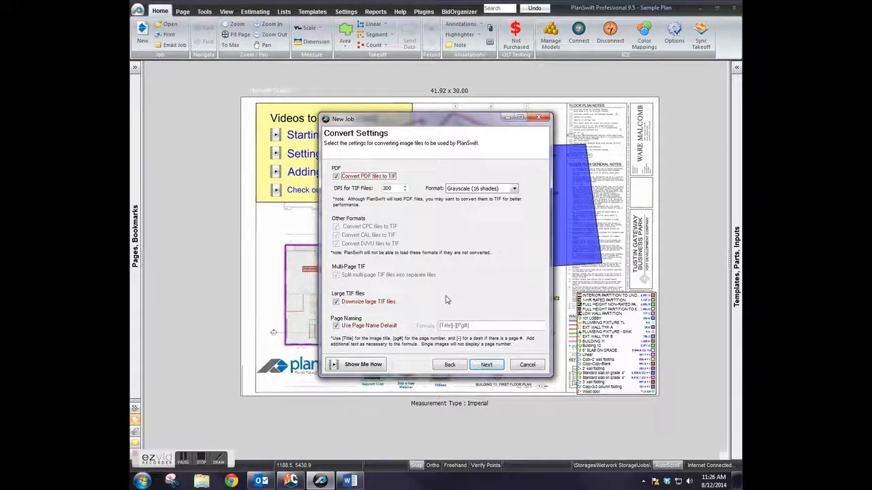
pyautogui.click(487, 365)
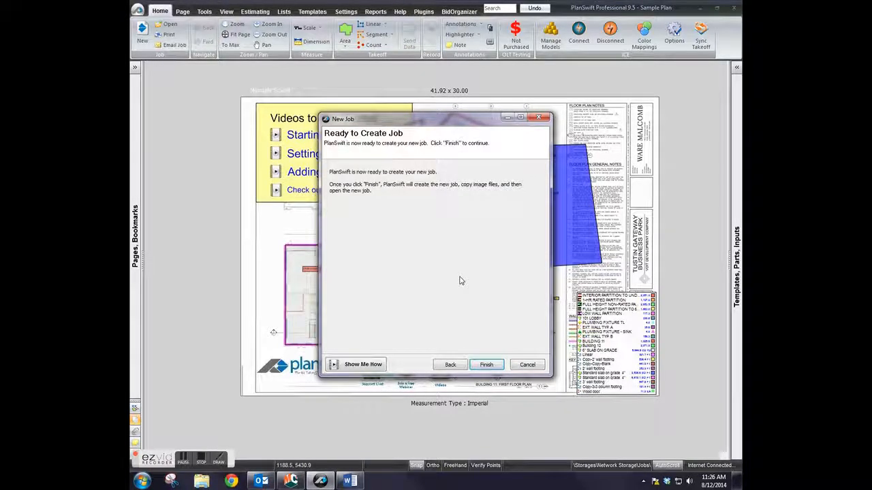
pyautogui.click(487, 365)
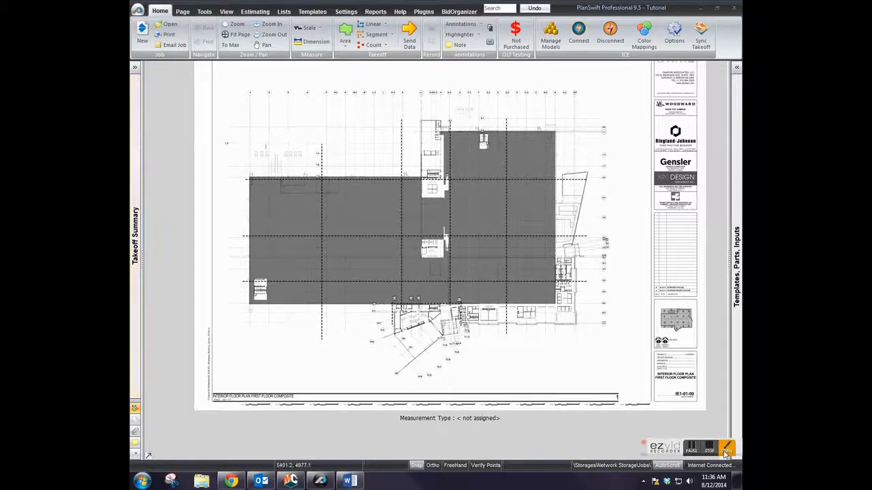
pyautogui.click(727, 450)
pyautogui.click(144, 306)
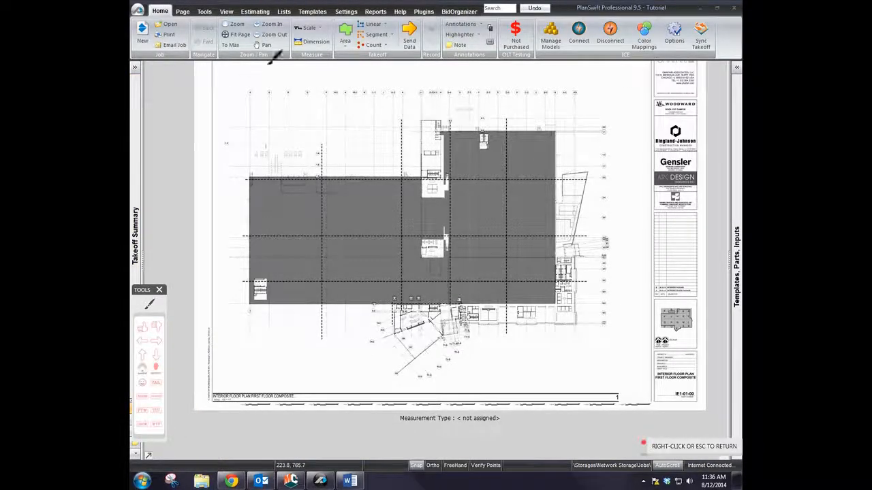
pyautogui.moveTo(366, 23); pyautogui.dragTo(301, 57)
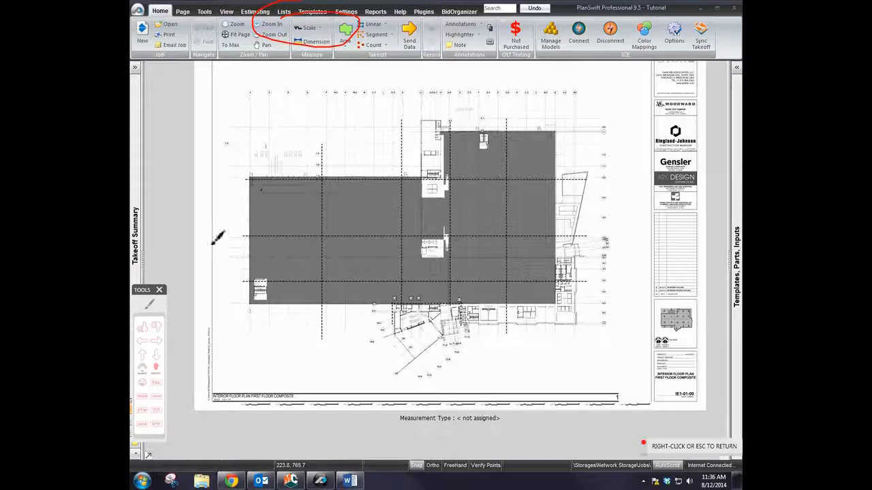
pyautogui.rightClick(210, 241)
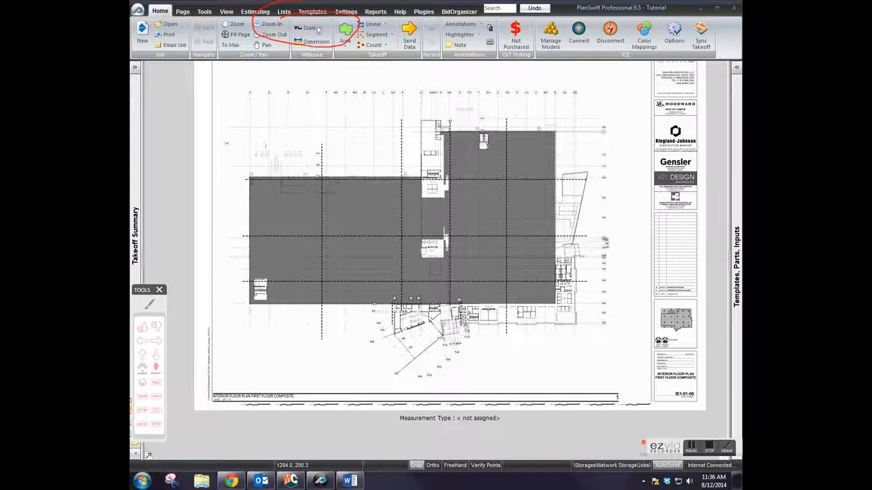
# - Set the floor plan page's measurement type to Imperial with the Scale tool
pyautogui.click(321, 29)
pyautogui.click(322, 30)
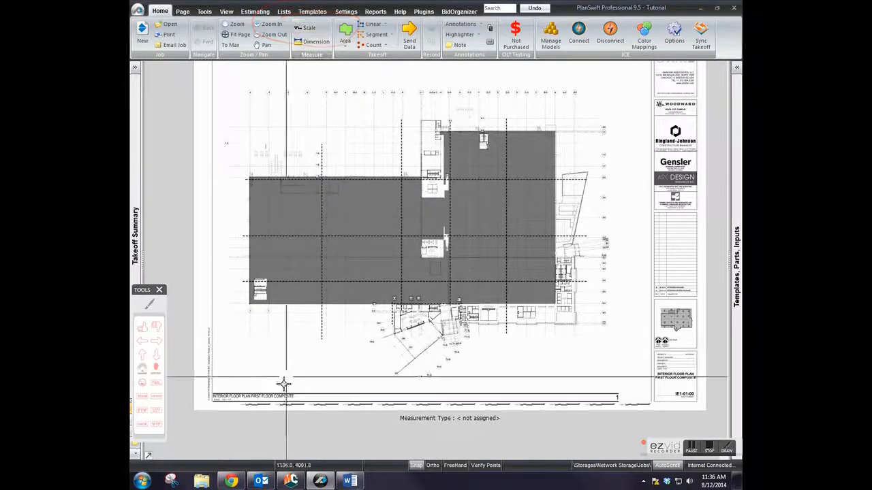
pyautogui.scroll(5, 225, 404)
pyautogui.scroll(-5, 230, 372)
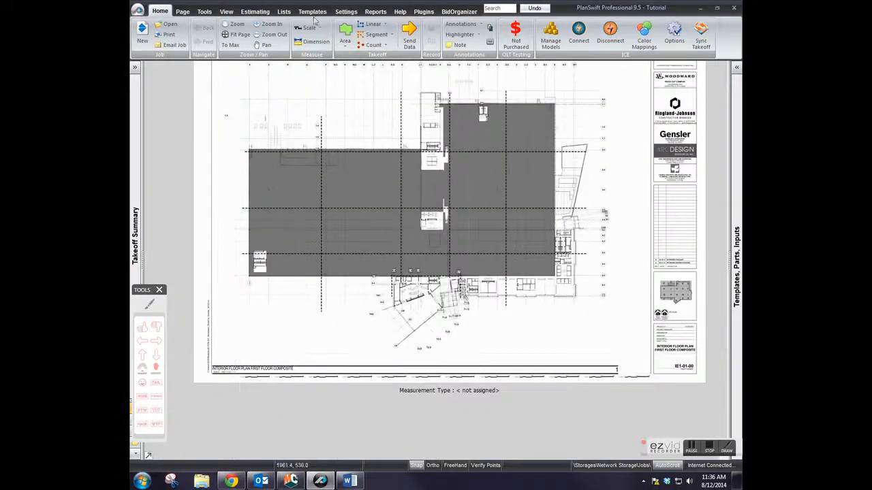
pyautogui.click(322, 29)
pyautogui.click(320, 51)
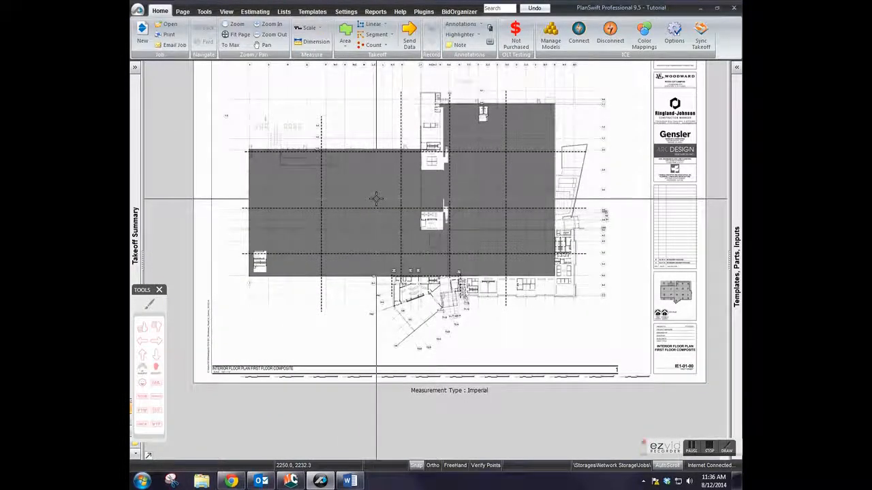
# - Show the job's list of pages and bookmarks and select the IE1-01-00 interior floor plan sheet
pyautogui.click(134, 70)
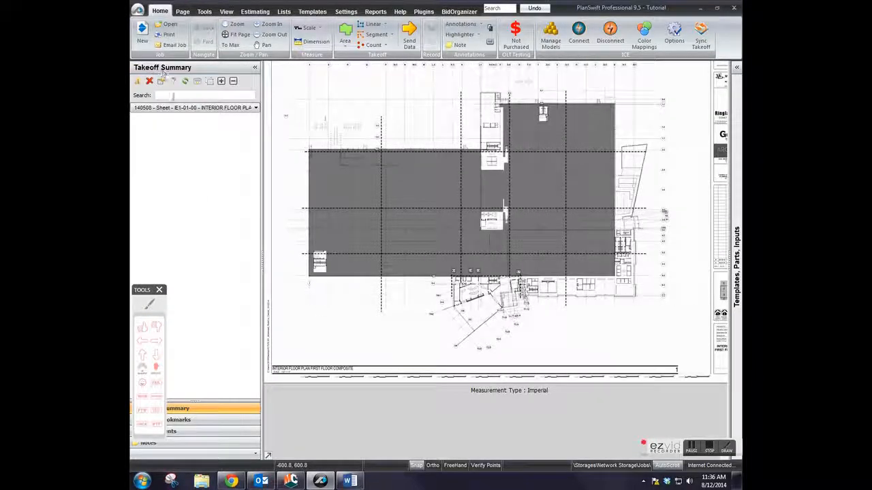
pyautogui.moveTo(141, 289); pyautogui.dragTo(704, 282)
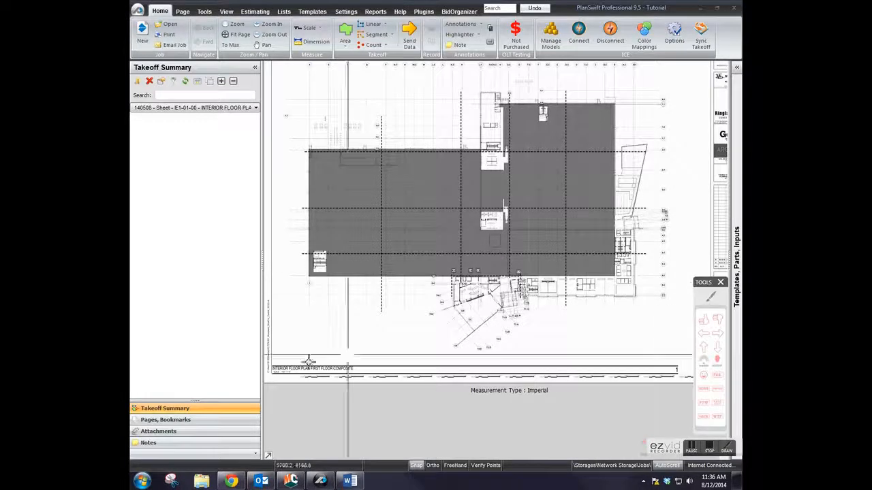
pyautogui.click(144, 421)
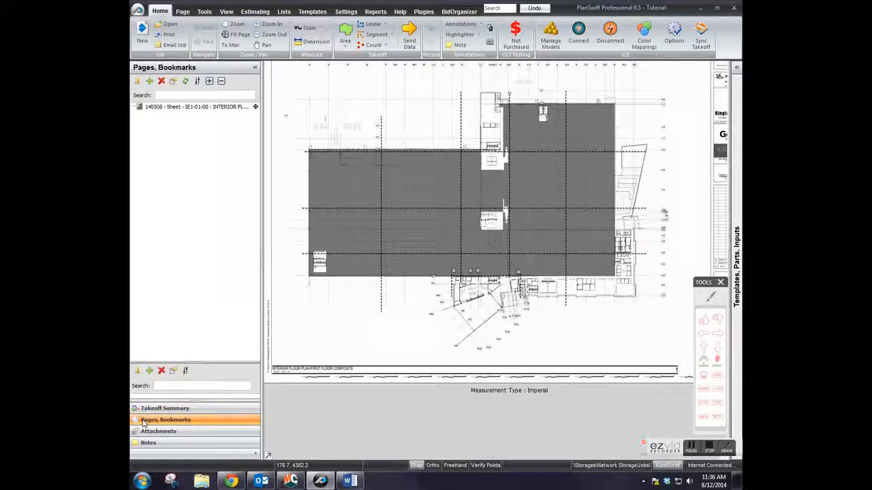
pyautogui.click(251, 107)
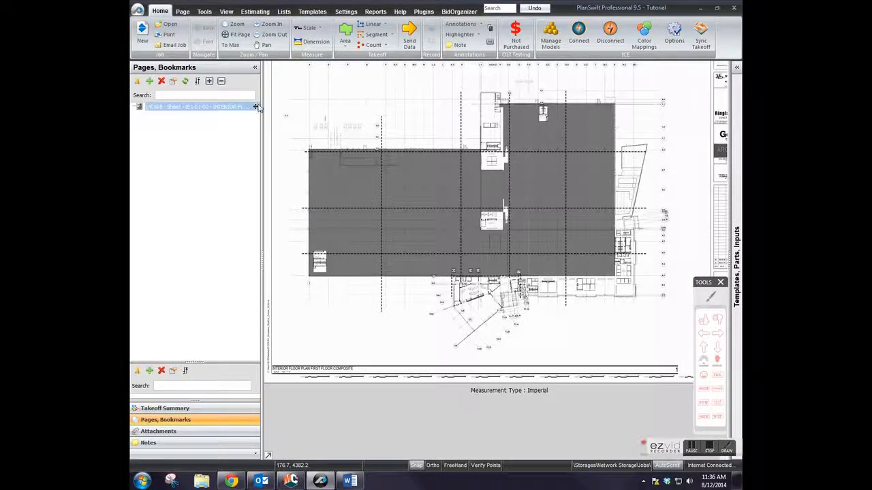
pyautogui.click(713, 298)
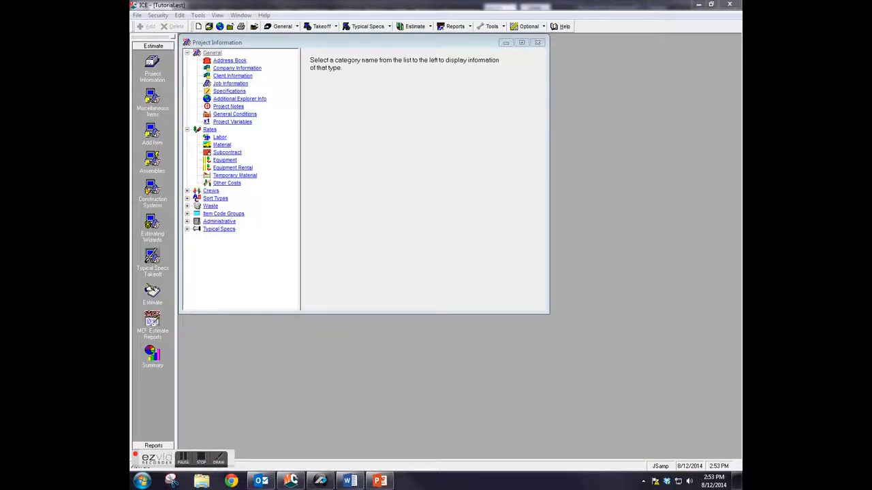
# - Switch to ICE and open a new takeoff entry for the construction system 03.015 Footings and Pile Caps
pyautogui.click(154, 192)
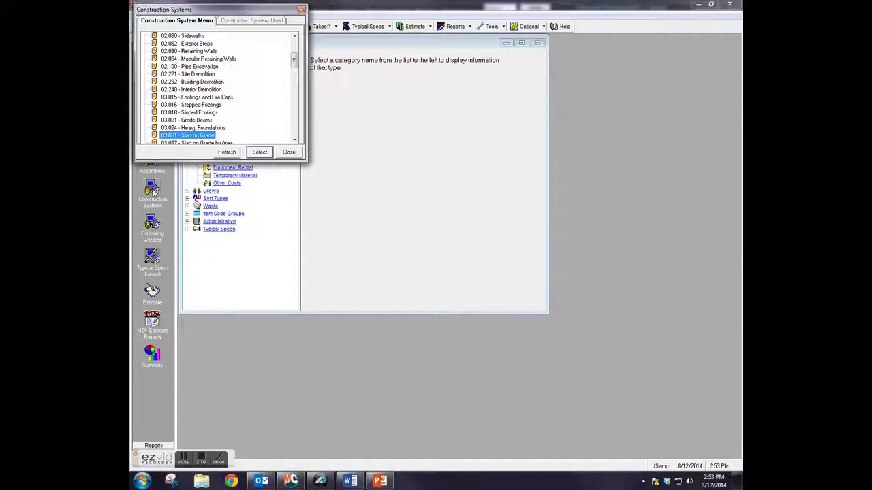
pyautogui.scroll(-2, 295, 68)
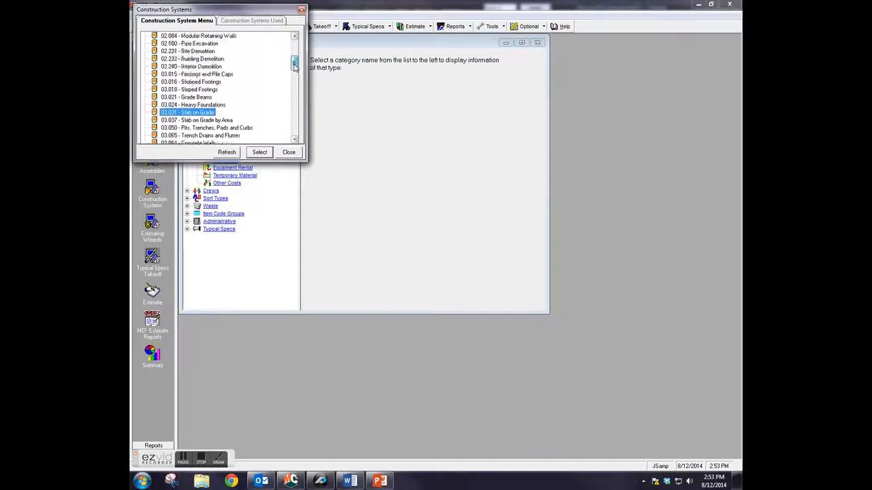
pyautogui.moveTo(295, 68); pyautogui.dragTo(295, 63)
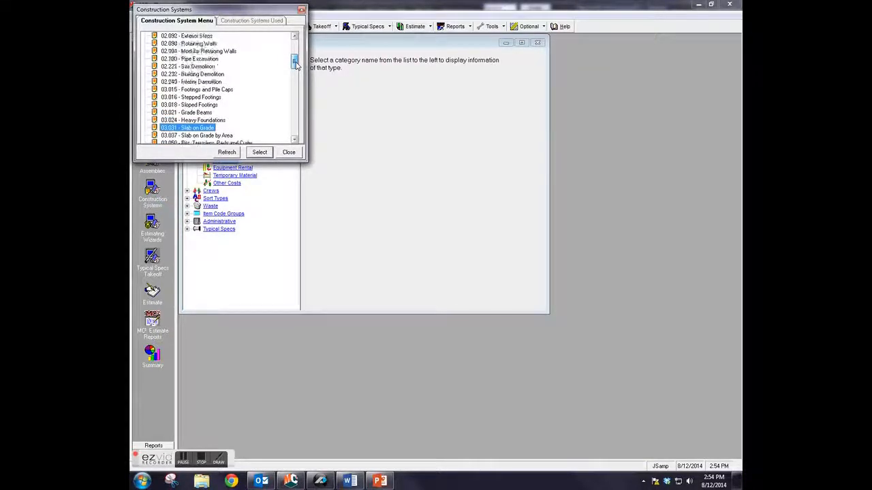
pyautogui.click(178, 89)
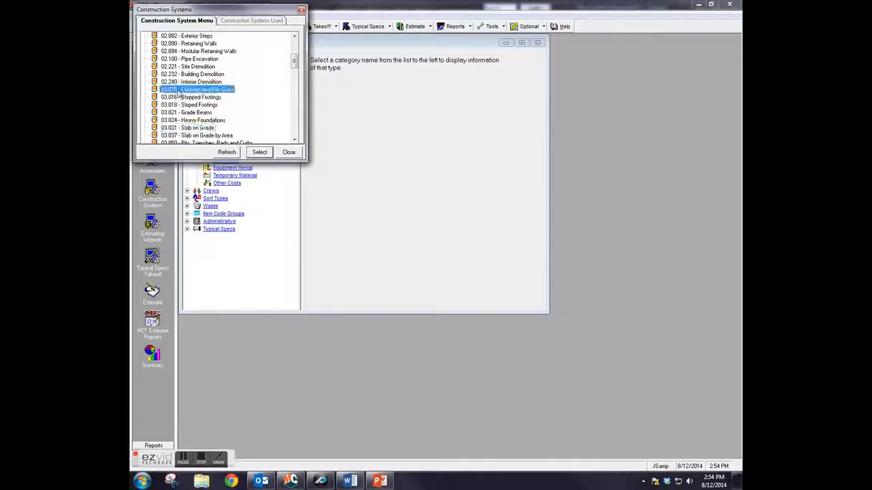
pyautogui.click(260, 151)
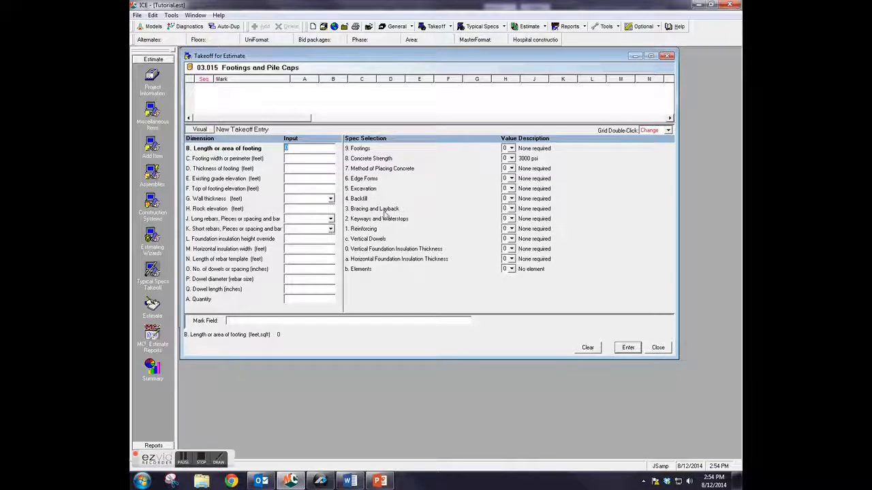
pyautogui.click(219, 459)
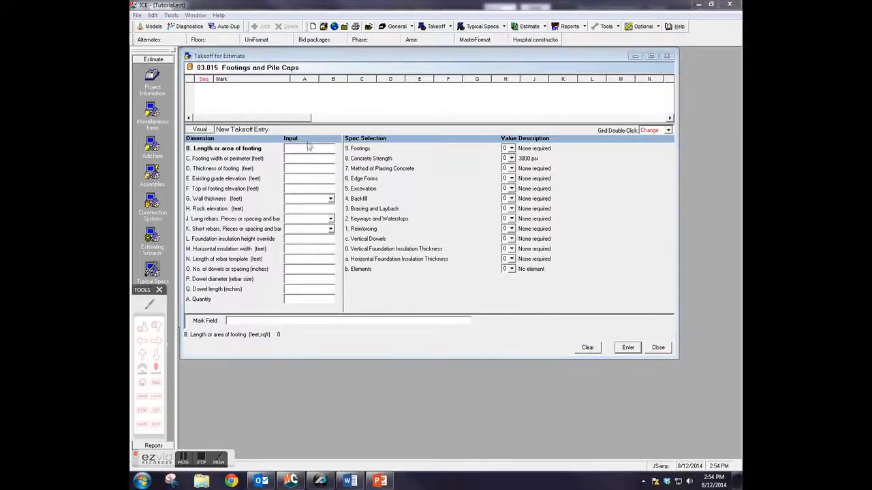
pyautogui.click(151, 307)
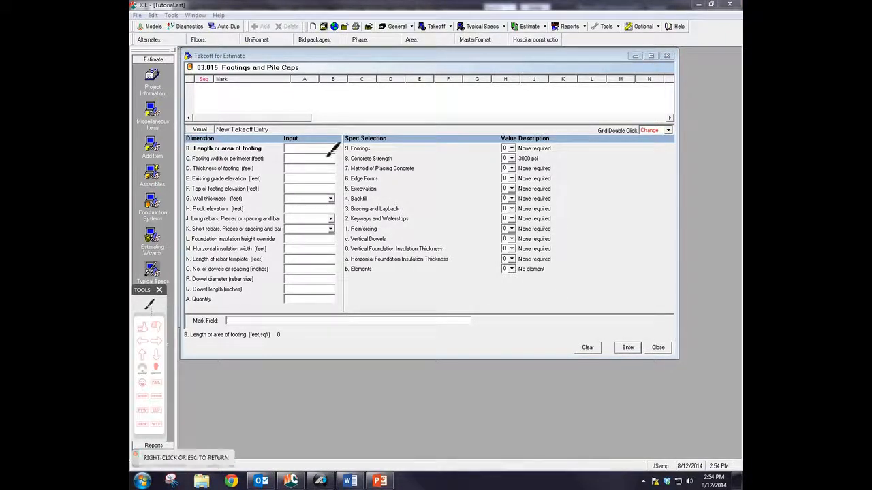
pyautogui.moveTo(297, 136)
pyautogui.mouseDown()
pyautogui.moveTo(327, 150)
pyautogui.moveTo(354, 133)
pyautogui.mouseUp()
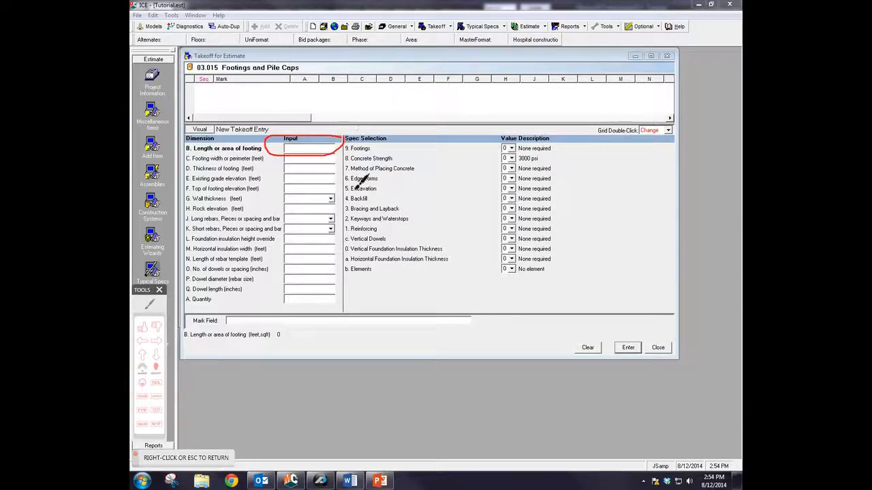
pyautogui.moveTo(340, 291)
pyautogui.mouseDown()
pyautogui.moveTo(295, 293)
pyautogui.moveTo(334, 307)
pyautogui.moveTo(340, 292)
pyautogui.mouseUp()
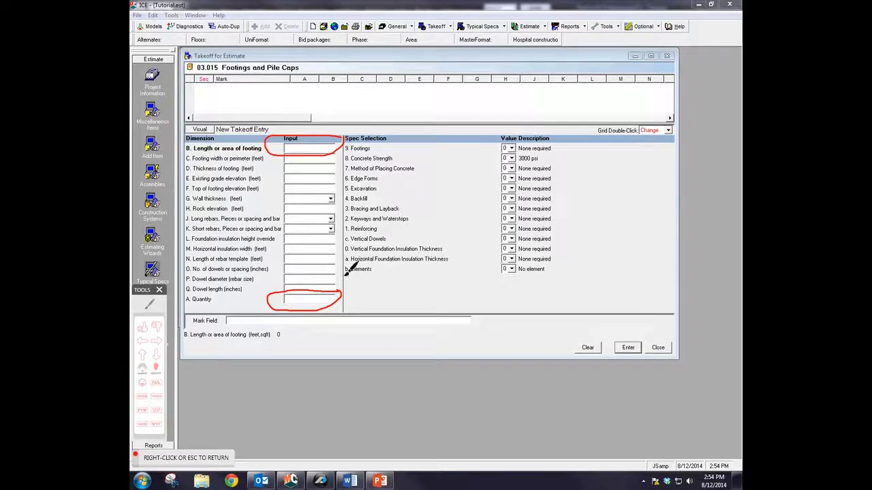
pyautogui.moveTo(197, 327)
pyautogui.mouseDown()
pyautogui.moveTo(221, 315)
pyautogui.moveTo(188, 320)
pyautogui.moveTo(214, 325)
pyautogui.mouseUp()
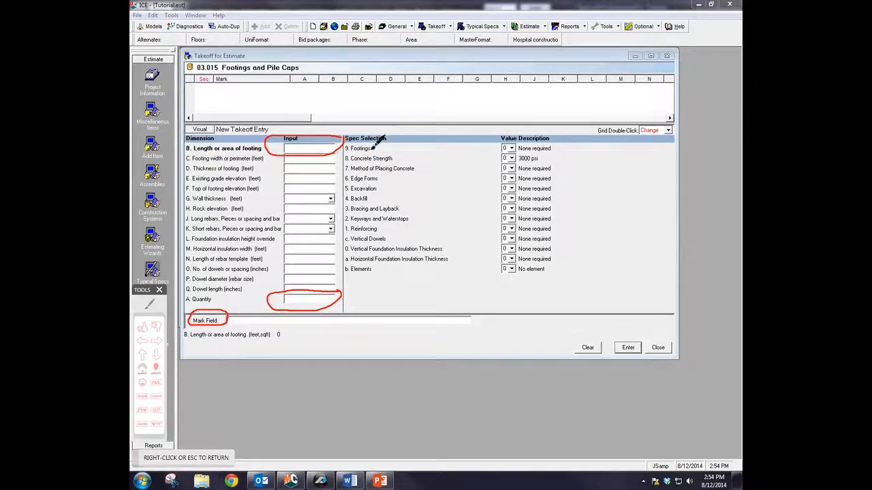
pyautogui.rightClick(343, 197)
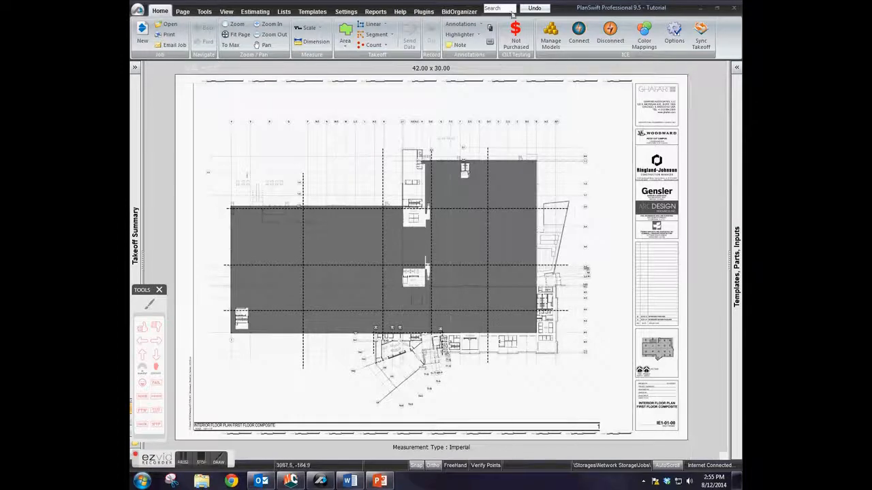
pyautogui.click(150, 304)
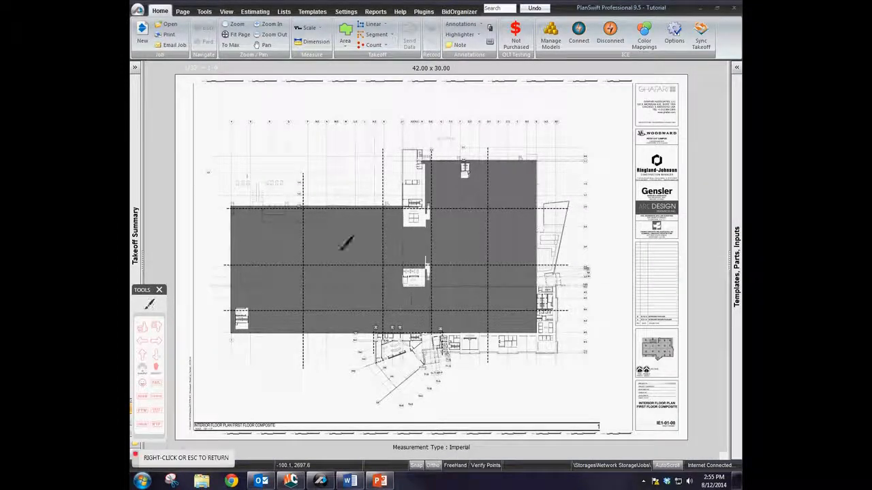
pyautogui.moveTo(712, 66)
pyautogui.mouseDown()
pyautogui.moveTo(524, 60)
pyautogui.moveTo(538, 5)
pyautogui.moveTo(732, 6)
pyautogui.moveTo(735, 60)
pyautogui.moveTo(715, 65)
pyautogui.mouseUp()
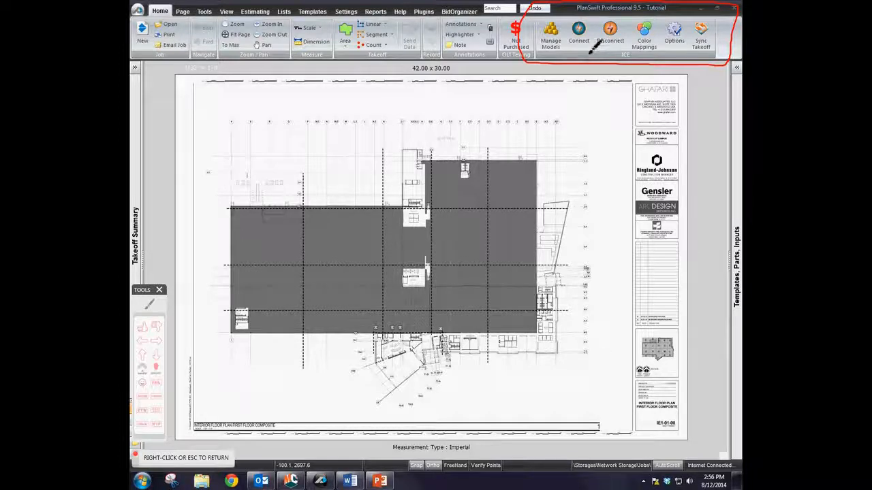
# - Enable the ICE connection for all takeoff items and open the ICE model manager
pyautogui.moveTo(590, 44)
pyautogui.mouseDown()
pyautogui.moveTo(569, 22)
pyautogui.moveTo(587, 42)
pyautogui.mouseUp()
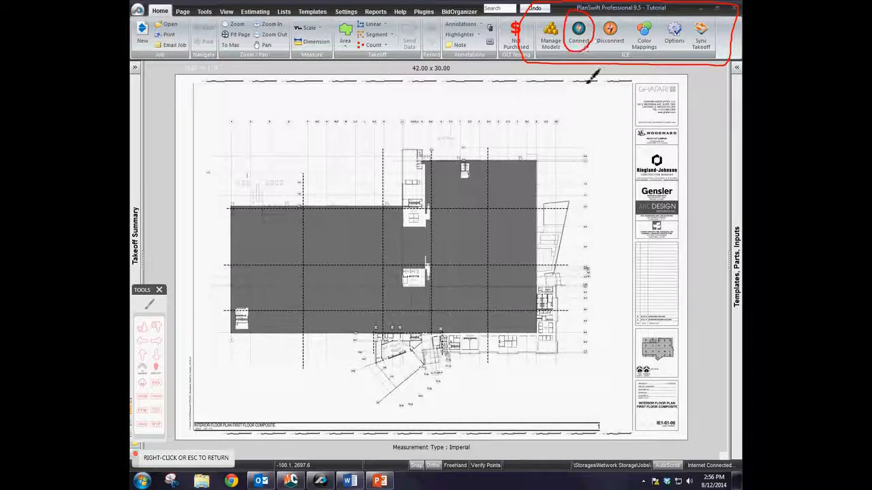
pyautogui.rightClick(586, 80)
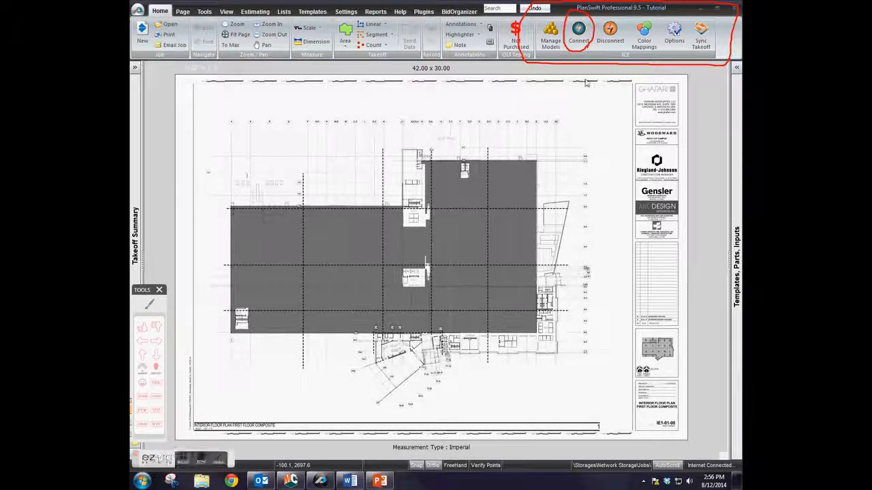
pyautogui.click(578, 33)
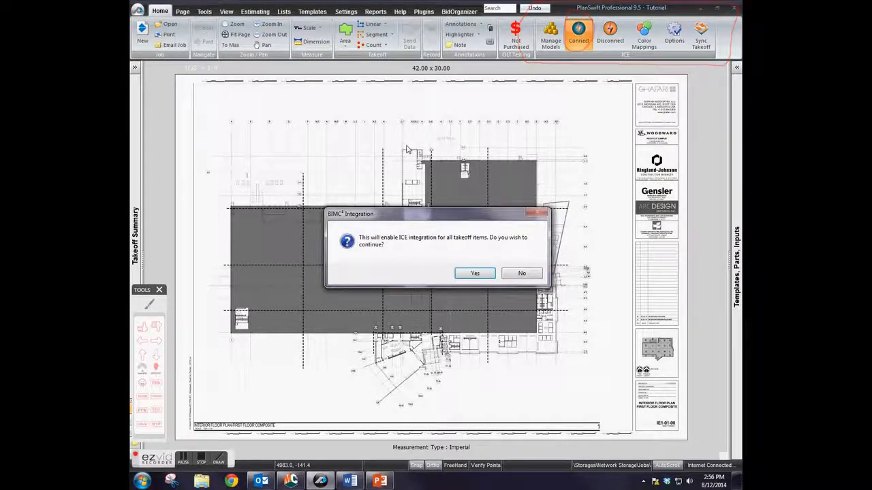
pyautogui.click(477, 276)
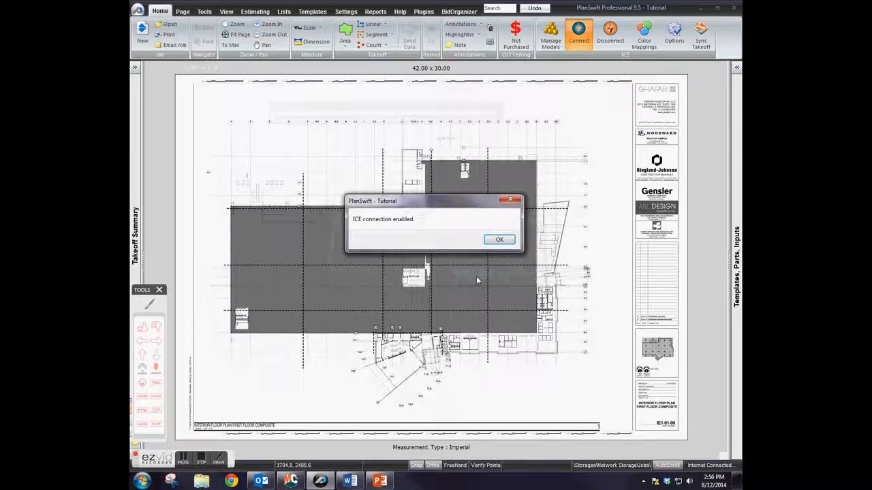
pyautogui.click(499, 241)
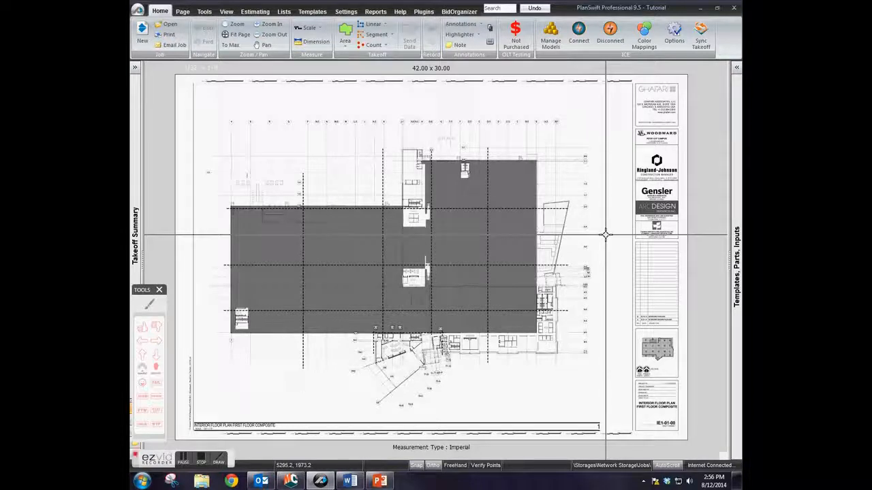
pyautogui.click(551, 42)
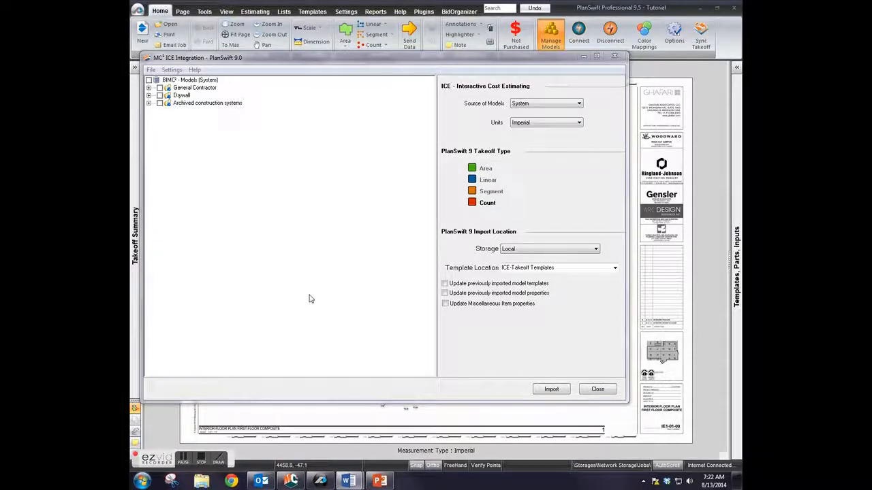
pyautogui.click(219, 457)
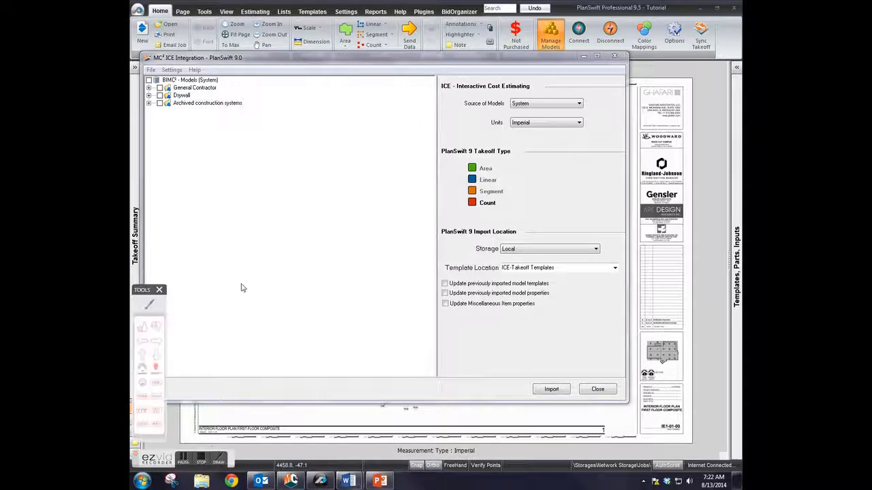
pyautogui.click(149, 304)
pyautogui.moveTo(300, 160)
pyautogui.mouseDown()
pyautogui.moveTo(225, 77)
pyautogui.moveTo(339, 99)
pyautogui.mouseUp()
pyautogui.moveTo(308, 71); pyautogui.dragTo(303, 68)
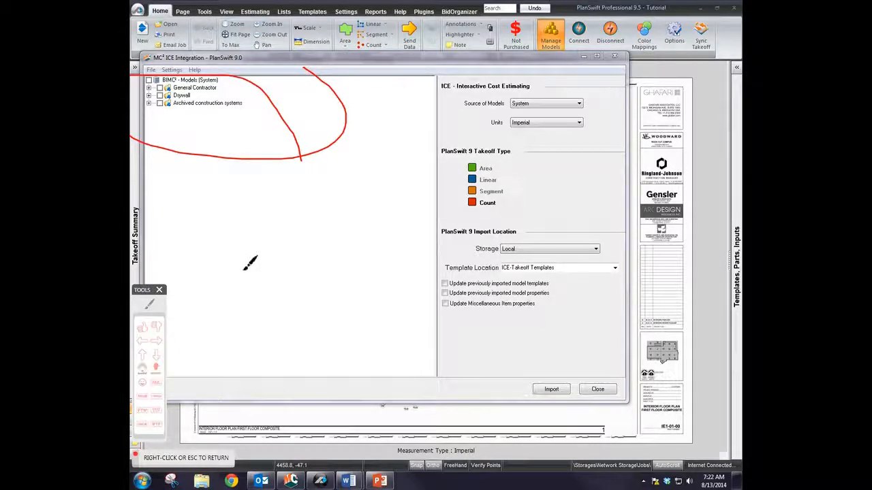
pyautogui.rightClick(244, 269)
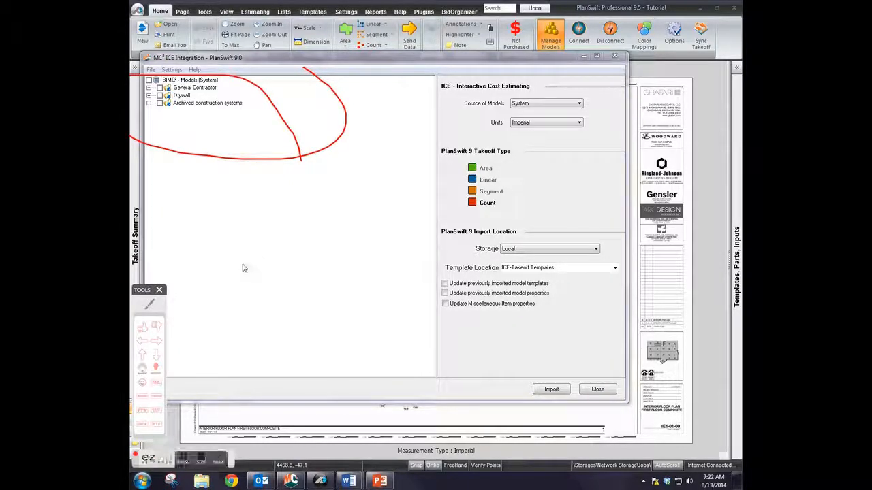
pyautogui.click(151, 308)
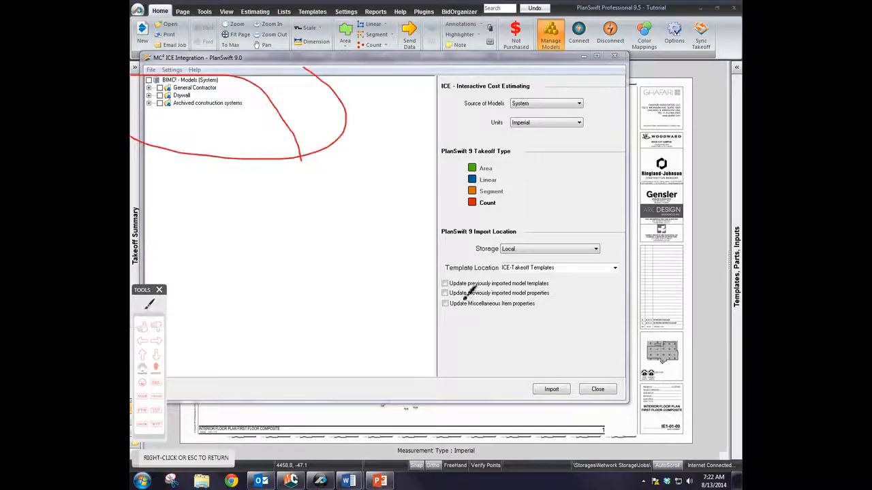
pyautogui.moveTo(606, 238)
pyautogui.mouseDown()
pyautogui.moveTo(470, 239)
pyautogui.moveTo(487, 258)
pyautogui.moveTo(569, 258)
pyautogui.moveTo(609, 246)
pyautogui.moveTo(610, 238)
pyautogui.mouseUp()
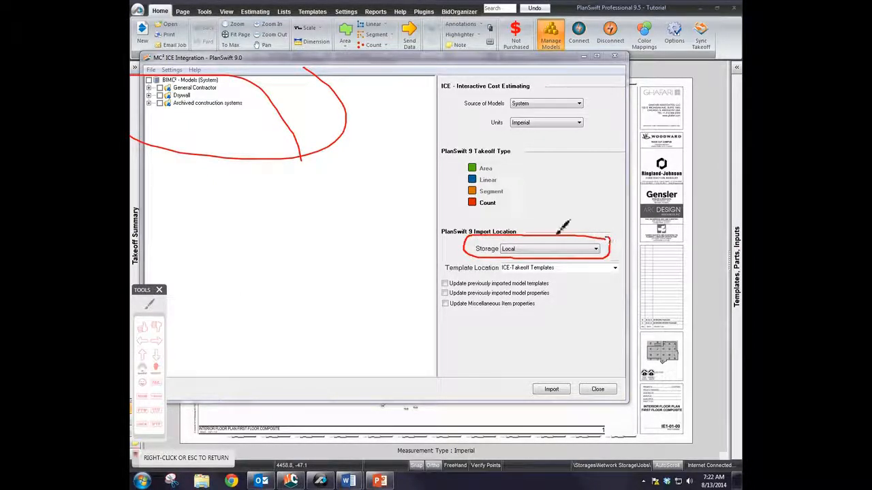
pyautogui.rightClick(541, 210)
# - Set the storage for the PlanSwift import location to Local
pyautogui.click(597, 249)
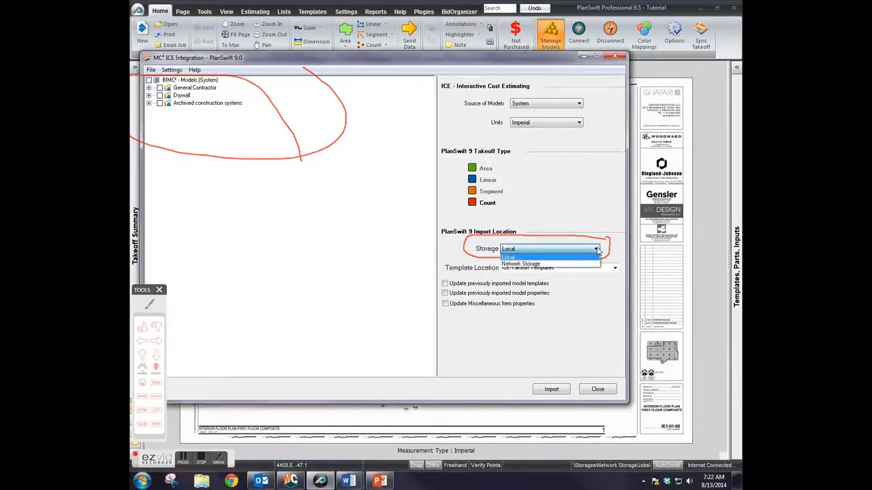
pyautogui.click(594, 265)
pyautogui.click(594, 258)
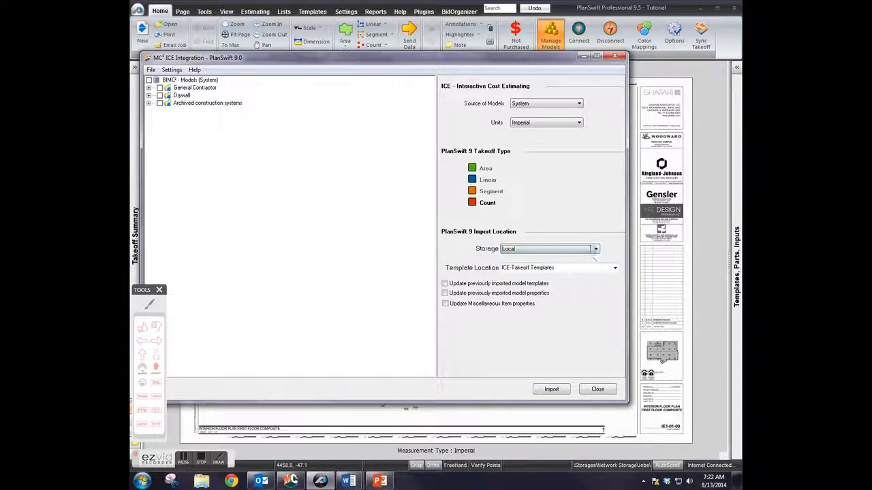
pyautogui.hotkey('alt', 'Tab')
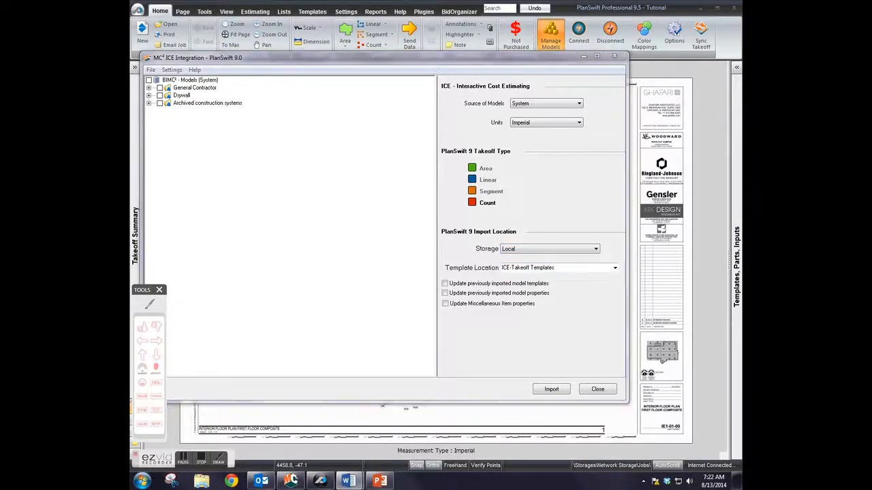
pyautogui.click(391, 332)
pyautogui.click(444, 284)
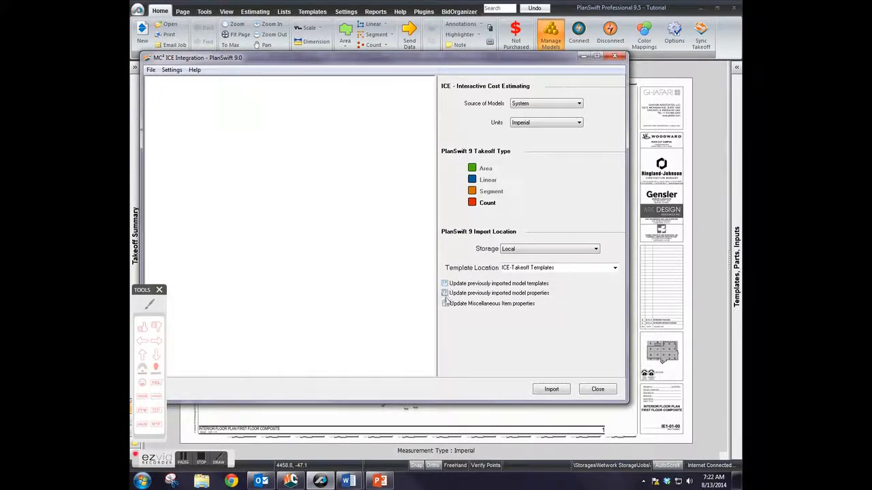
pyautogui.click(445, 293)
pyautogui.click(445, 293)
pyautogui.click(445, 284)
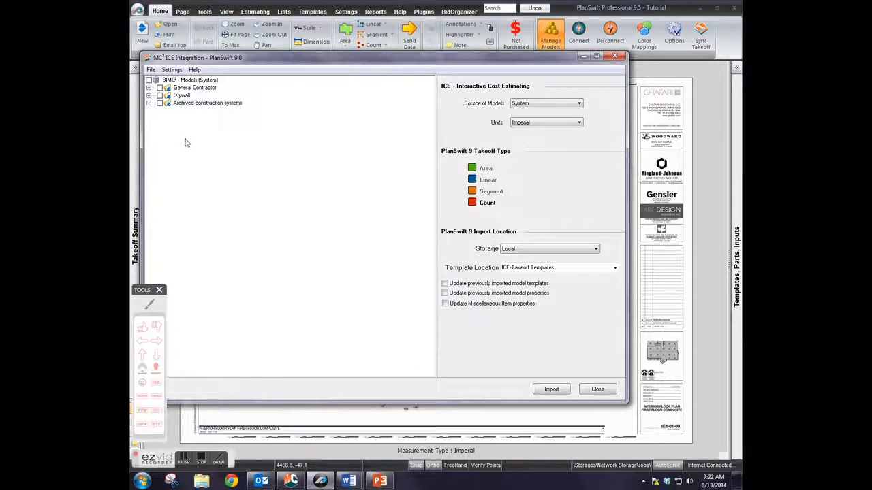
# - Expand 03.015 Footings and Pile Caps under General Contractor and open the takeoff mappings of its Blank model
pyautogui.click(148, 87)
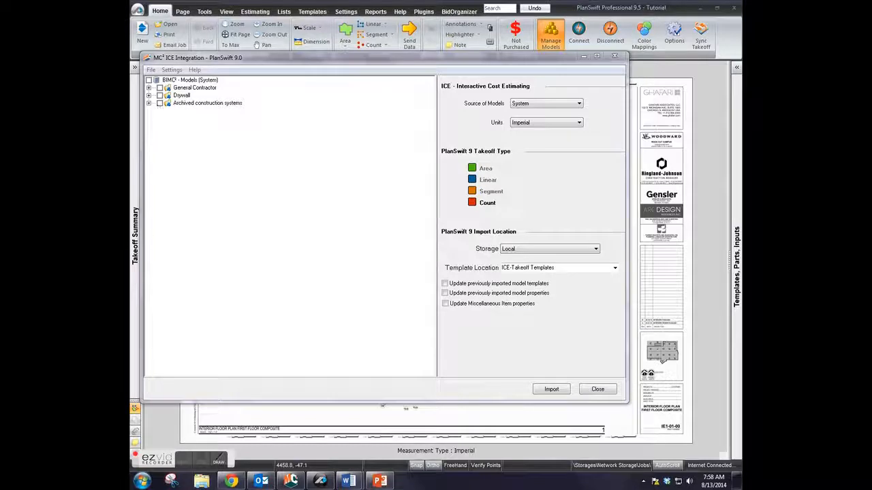
pyautogui.click(159, 88)
pyautogui.click(148, 88)
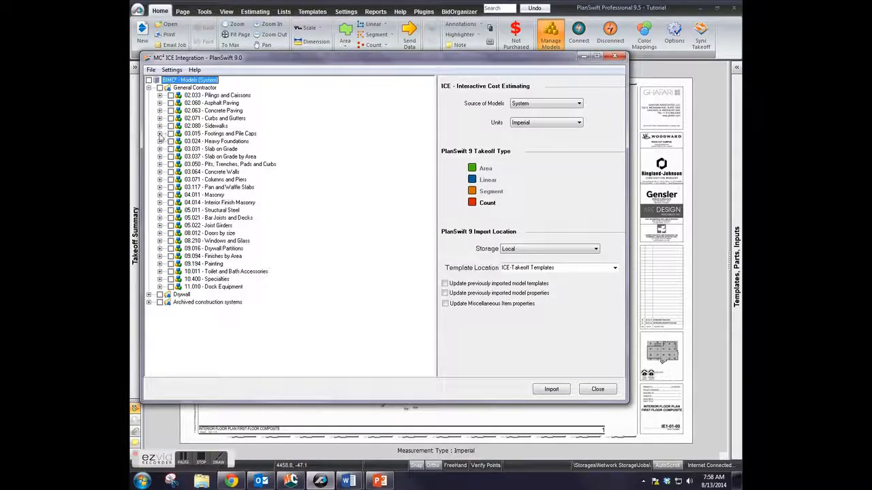
pyautogui.click(159, 134)
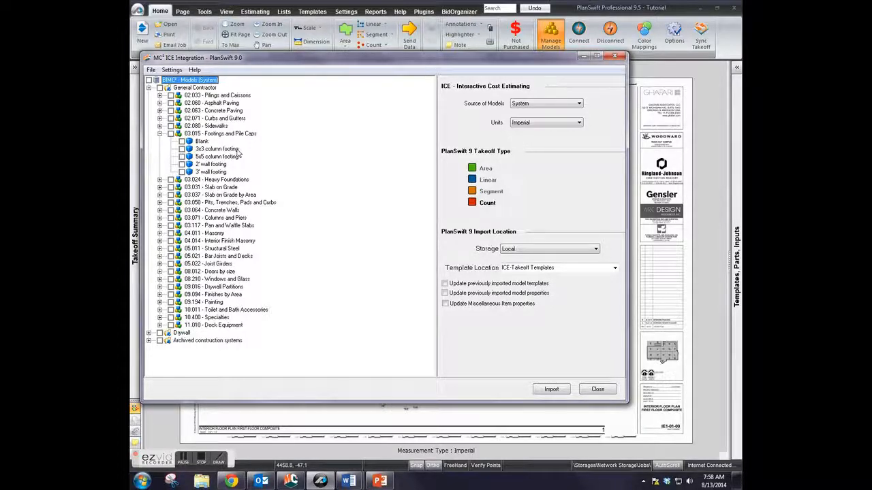
pyautogui.doubleClick(201, 142)
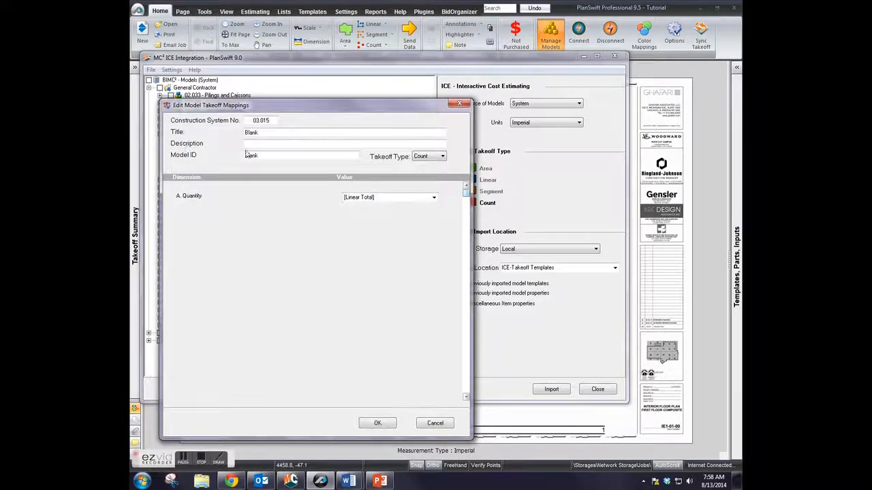
pyautogui.click(440, 158)
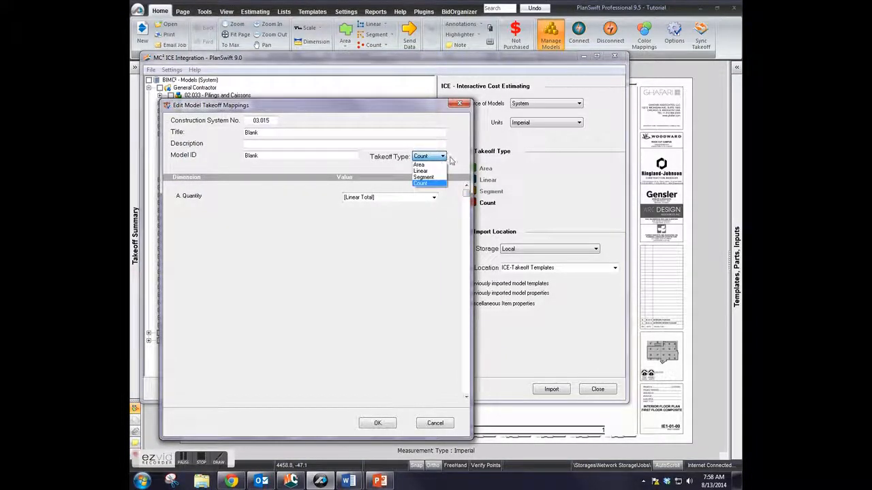
pyautogui.click(459, 161)
pyautogui.click(220, 457)
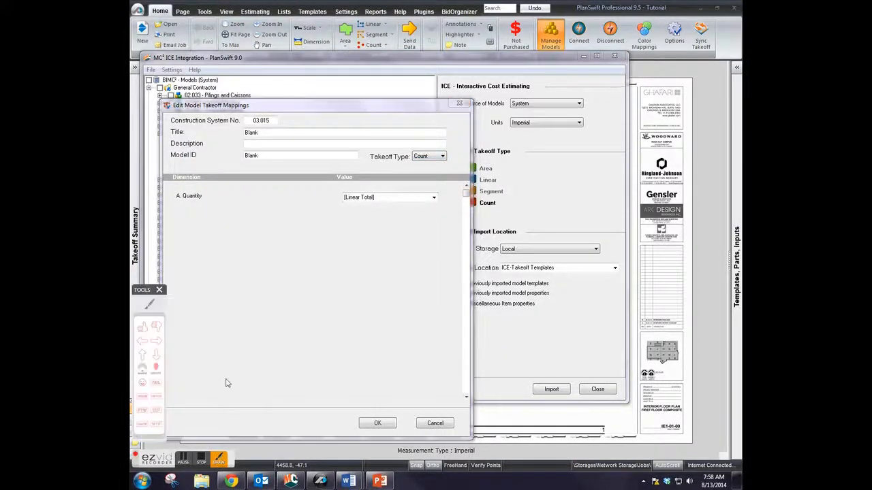
pyautogui.moveTo(366, 146)
pyautogui.mouseDown()
pyautogui.moveTo(419, 139)
pyautogui.moveTo(422, 175)
pyautogui.moveTo(432, 132)
pyautogui.mouseUp()
pyautogui.moveTo(327, 191)
pyautogui.mouseDown()
pyautogui.moveTo(454, 189)
pyautogui.moveTo(403, 209)
pyautogui.moveTo(322, 188)
pyautogui.mouseUp()
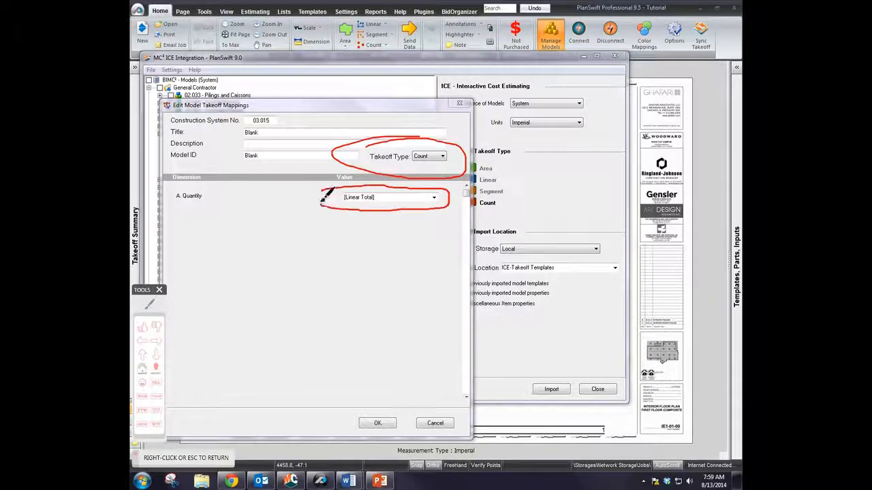
pyautogui.rightClick(316, 164)
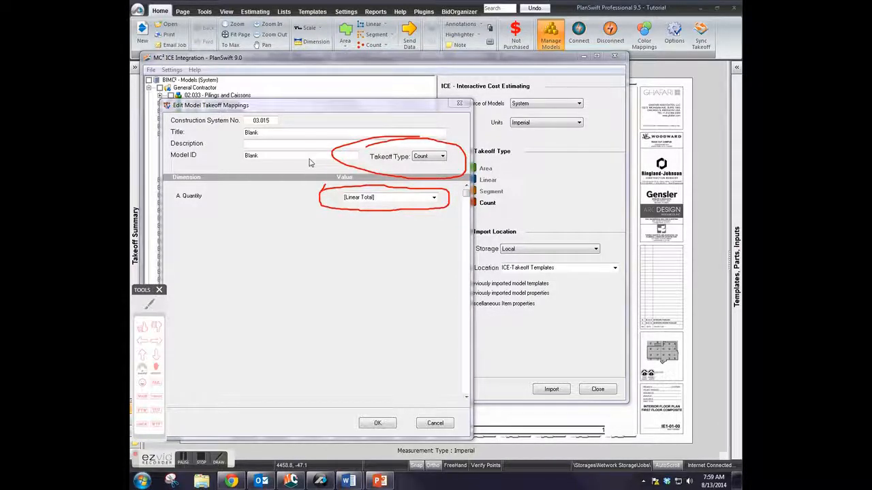
# - Set the Blank model's takeoff type to Linear, keep [Linear Total] as its quantity, and accept the mappings
pyautogui.click(442, 156)
pyautogui.click(420, 165)
pyautogui.click(433, 197)
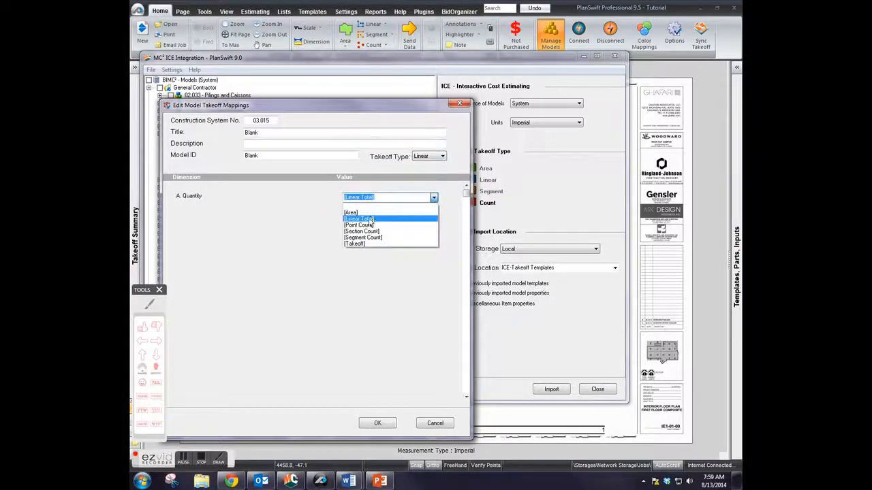
pyautogui.click(391, 189)
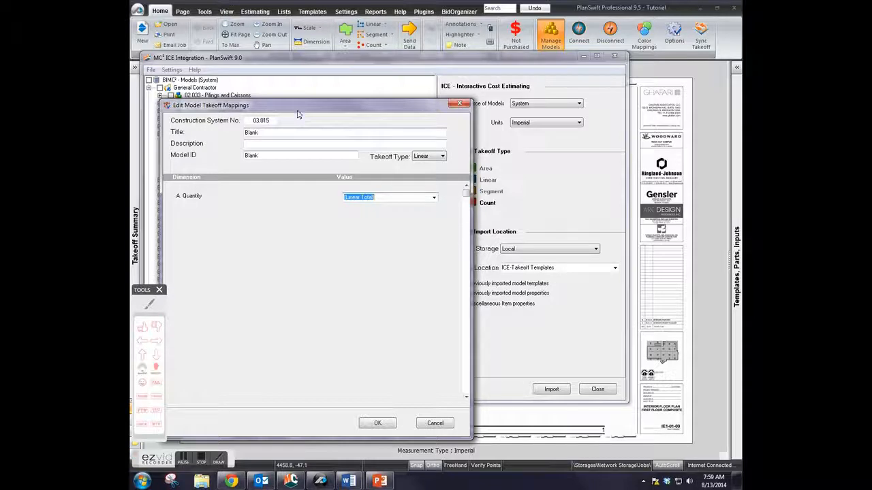
pyautogui.click(378, 424)
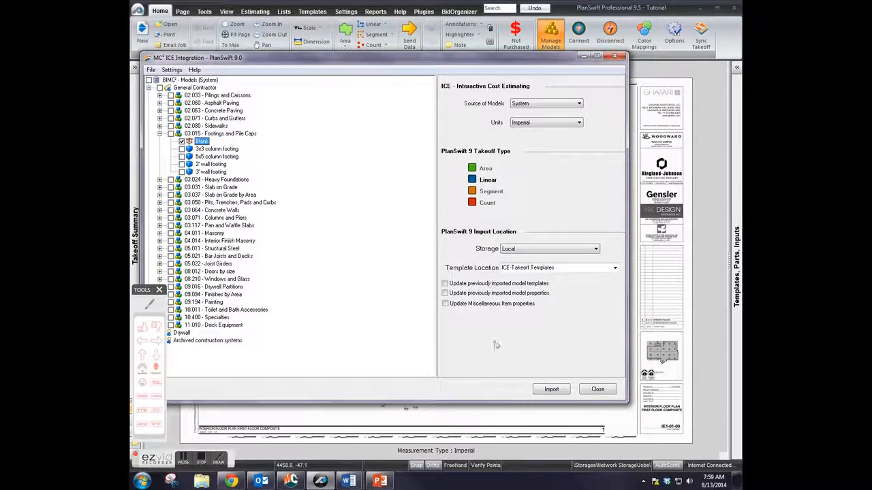
# - Import the Blank footing model as a takeoff template and close the model manager
pyautogui.click(544, 393)
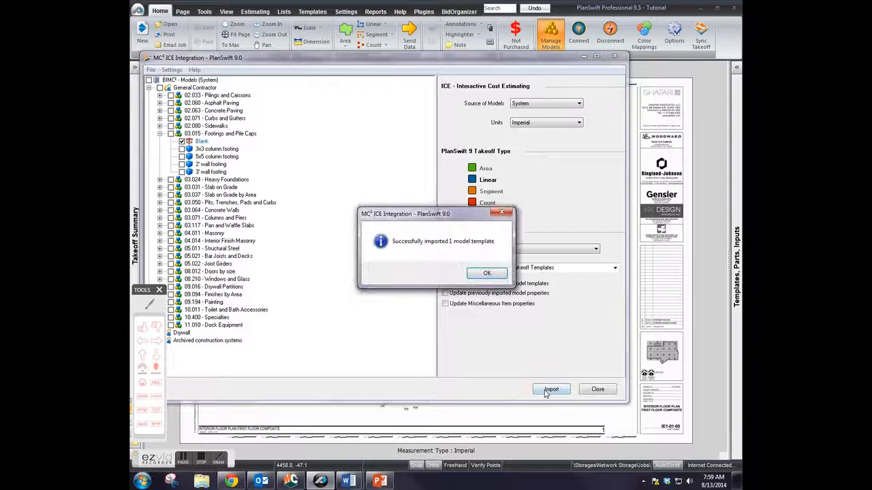
pyautogui.click(482, 274)
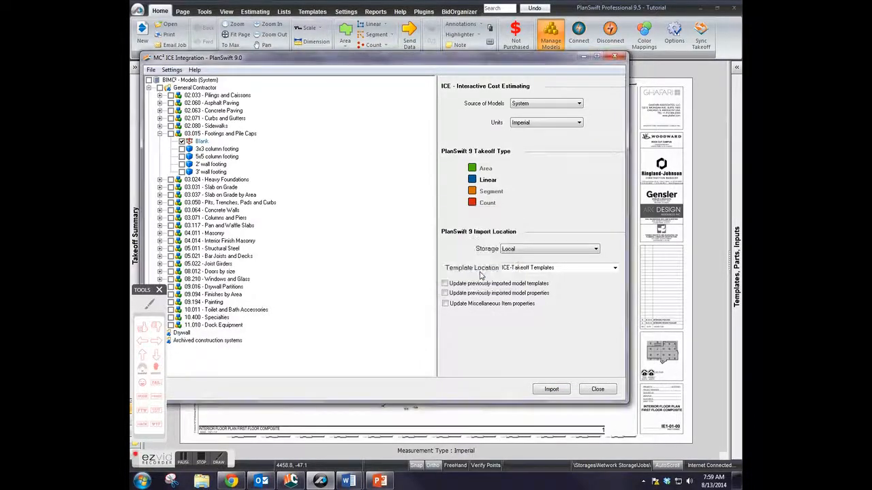
pyautogui.click(598, 390)
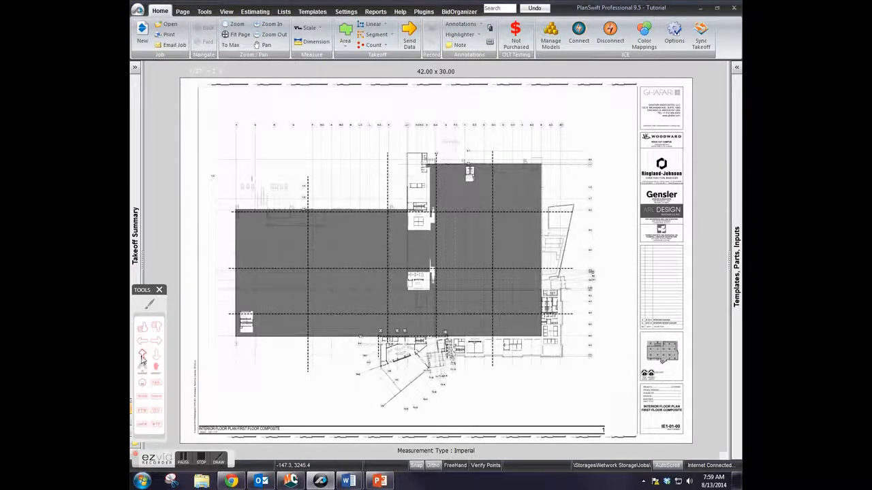
# - Show the ICE-Takeoff Templates and expand the Footings and Pile Caps folder
pyautogui.click(736, 68)
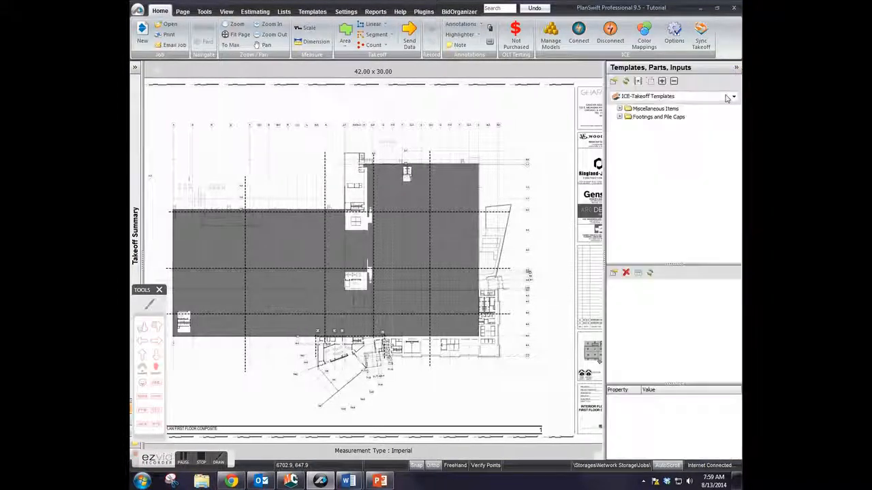
pyautogui.click(637, 117)
pyautogui.click(620, 117)
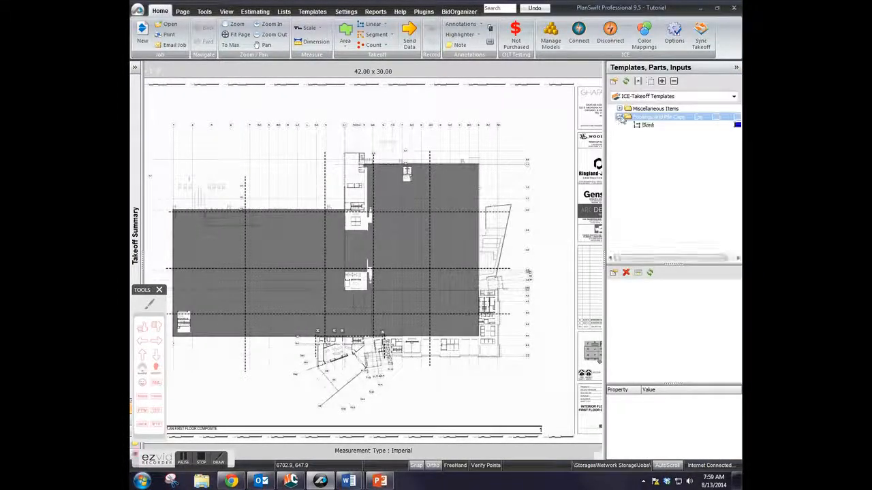
pyautogui.click(141, 327)
pyautogui.click(638, 144)
pyautogui.rightClick(534, 138)
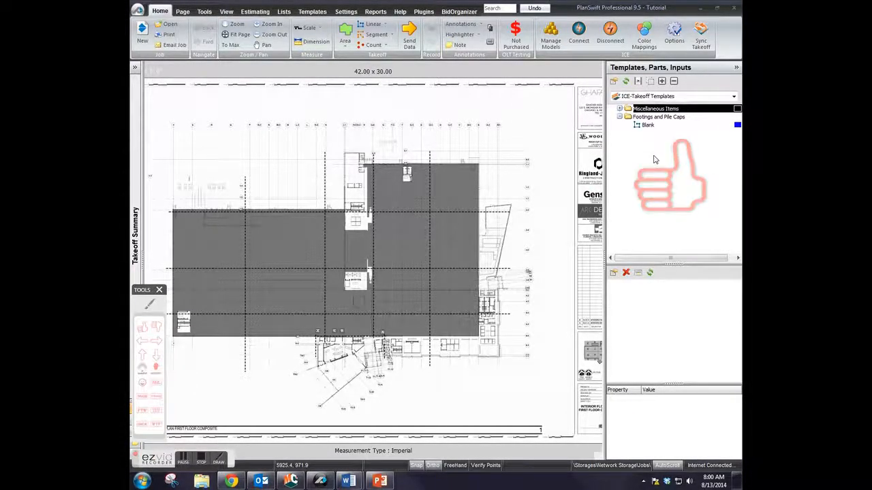
# - Open the Blank template's properties, review its dimensions and spec selections, and close them
pyautogui.click(660, 126)
pyautogui.doubleClick(662, 127)
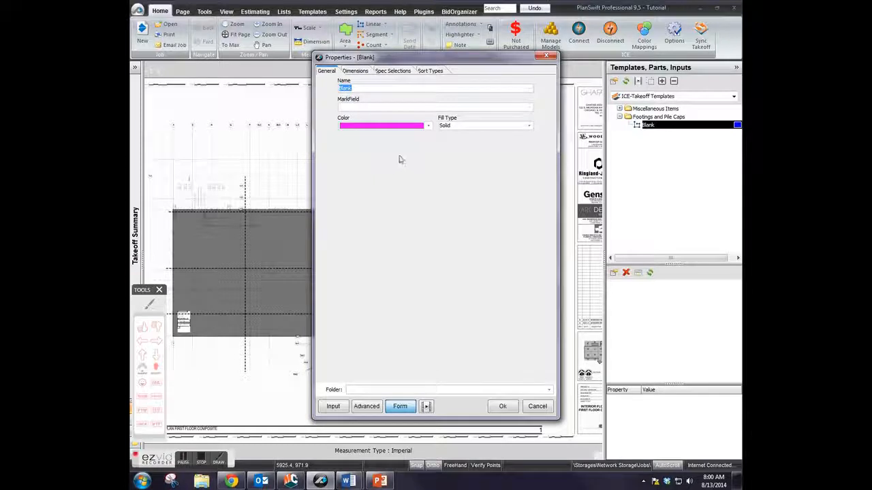
pyautogui.click(355, 71)
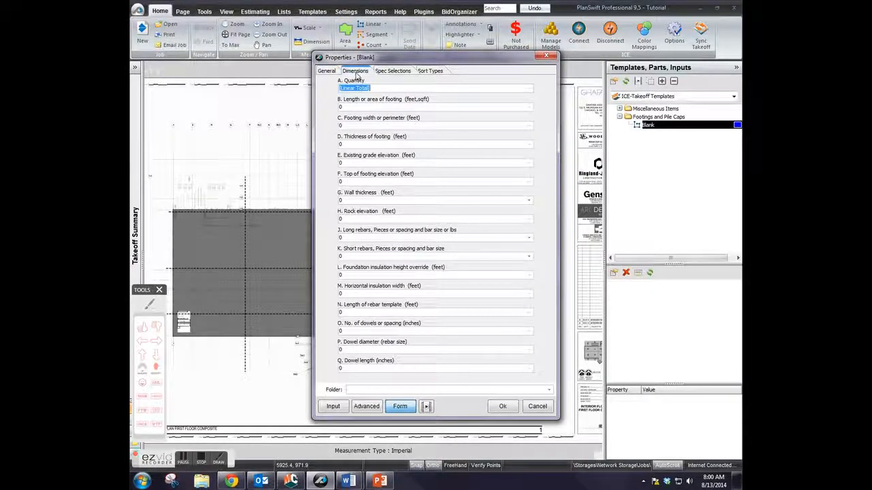
pyautogui.click(385, 71)
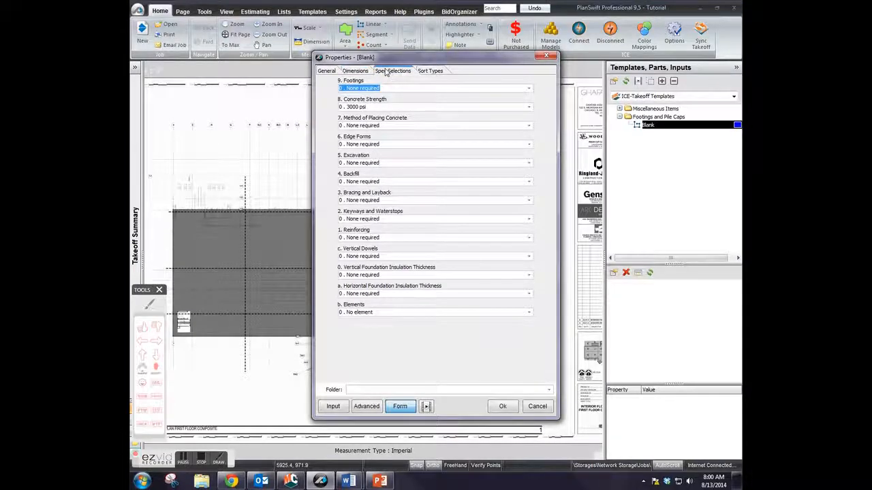
pyautogui.click(360, 71)
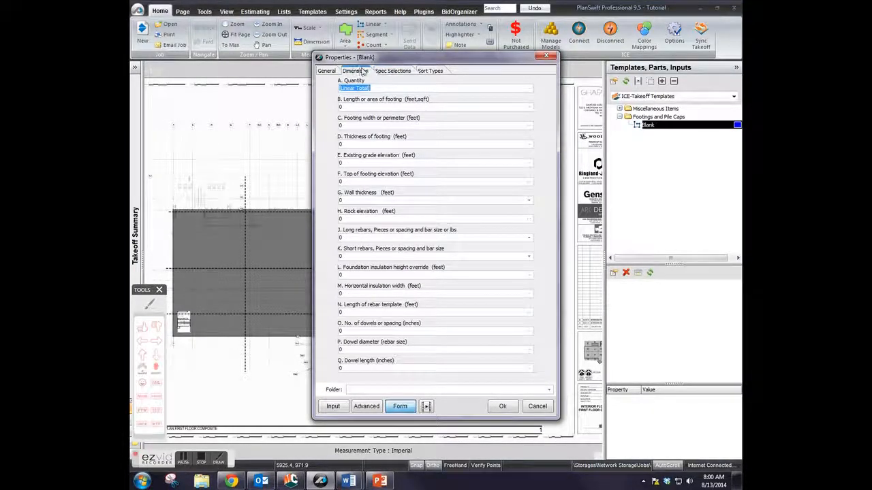
pyautogui.click(391, 71)
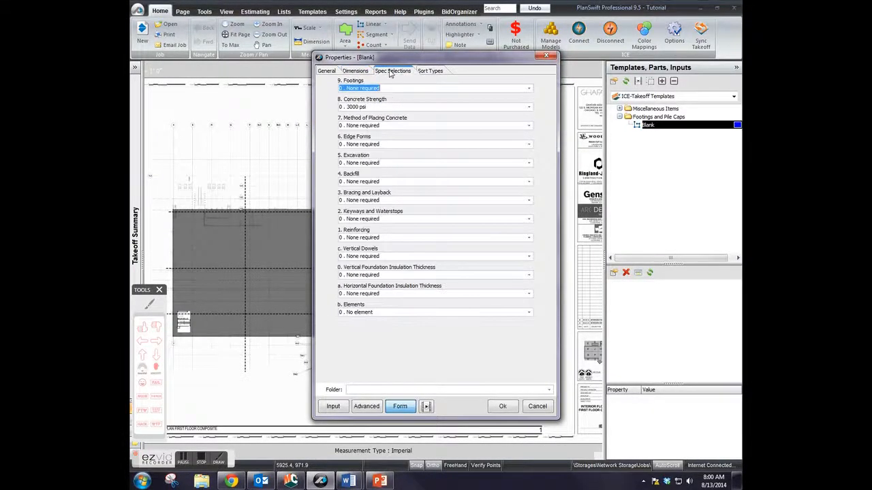
pyautogui.click(545, 57)
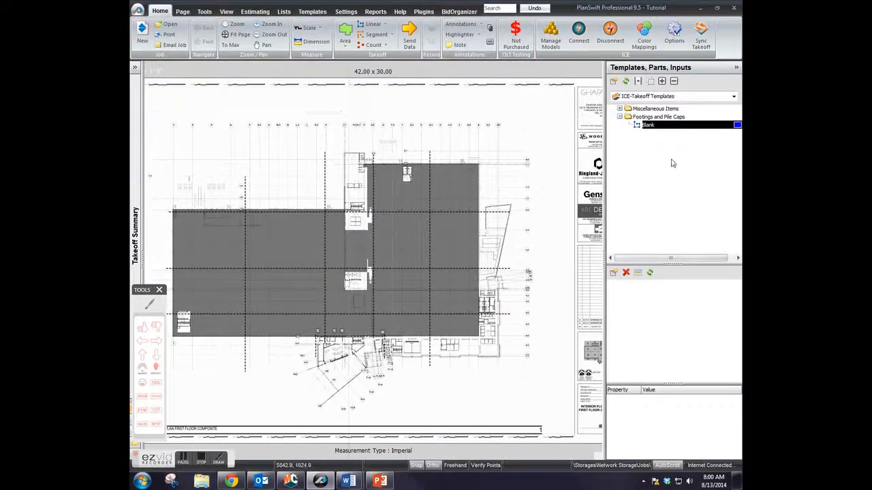
# - Show the ICE-Takeoff Templates in the template editor and expand the Footings and Pile Caps folder
pyautogui.click(651, 125)
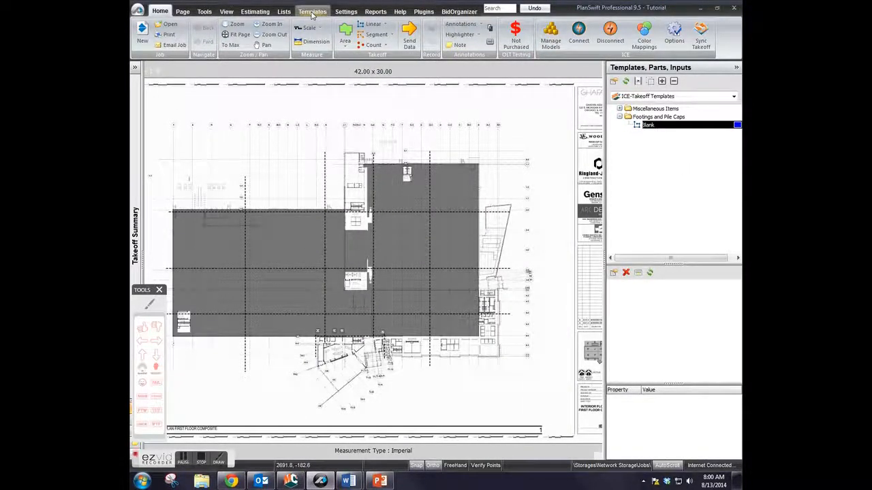
pyautogui.click(151, 305)
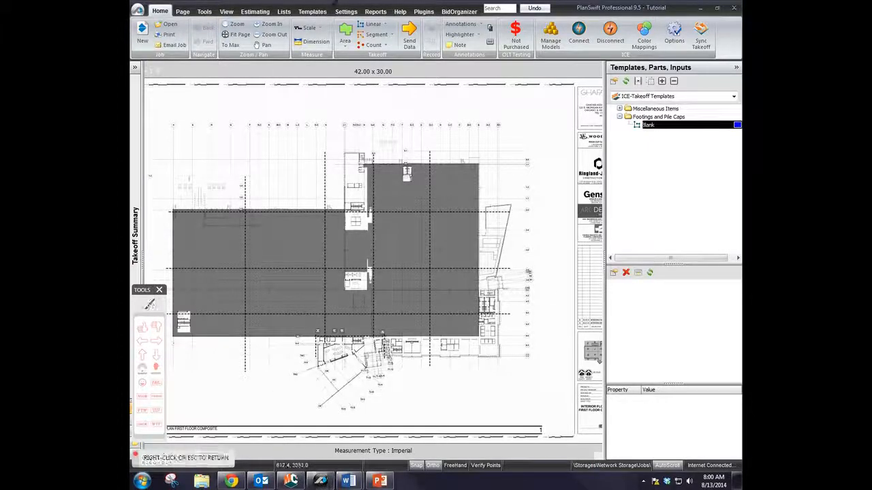
pyautogui.moveTo(333, 107)
pyautogui.mouseDown()
pyautogui.moveTo(325, 27)
pyautogui.moveTo(367, 46)
pyautogui.mouseUp()
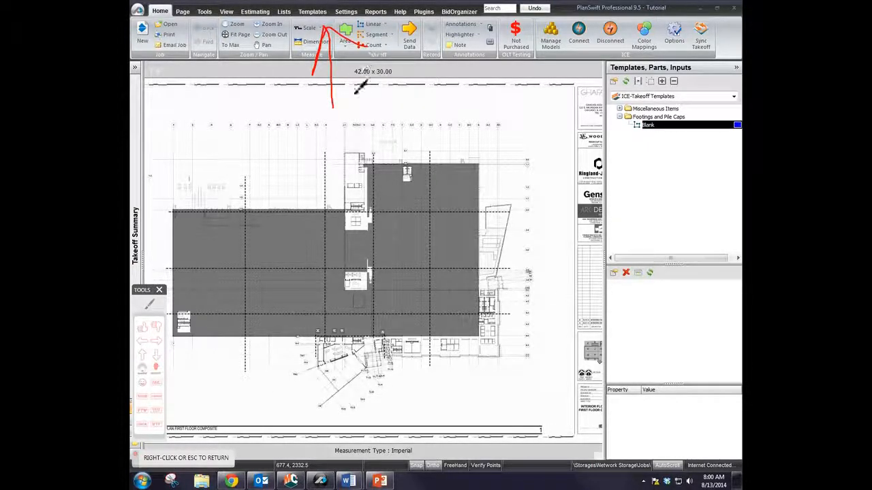
pyautogui.rightClick(359, 86)
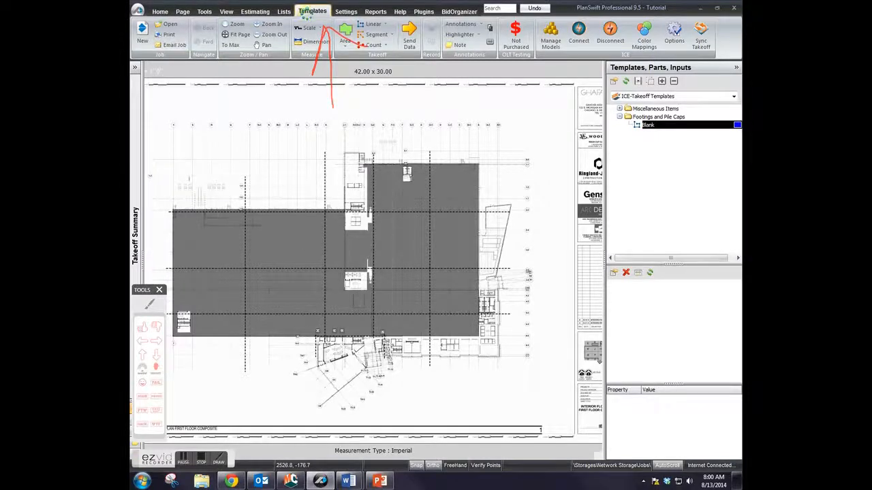
pyautogui.click(311, 13)
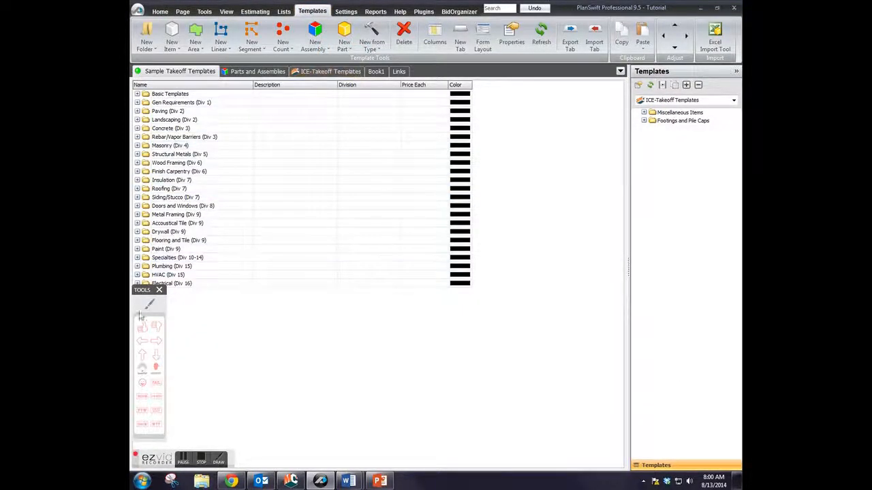
pyautogui.click(149, 305)
pyautogui.moveTo(293, 102); pyautogui.dragTo(363, 60)
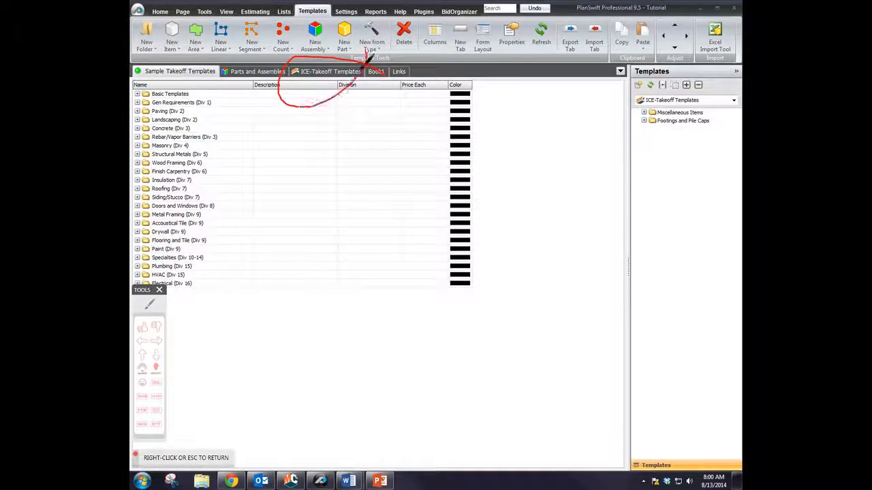
pyautogui.rightClick(335, 79)
pyautogui.click(335, 74)
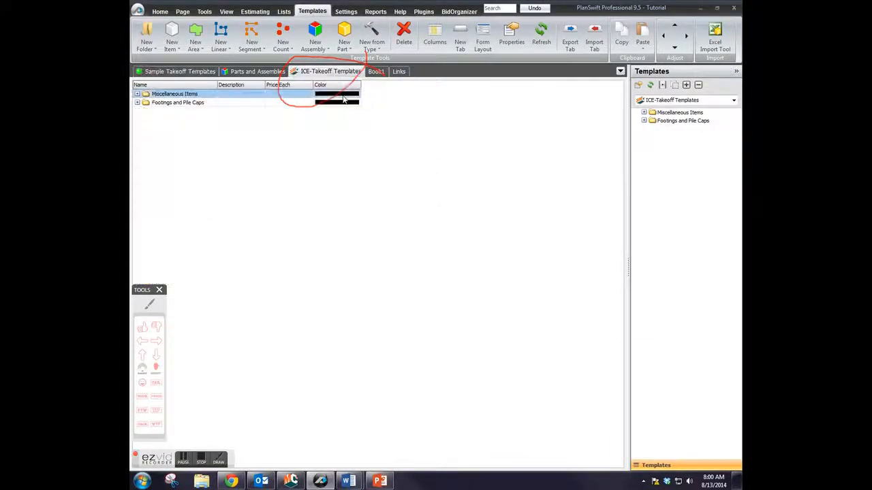
pyautogui.click(195, 44)
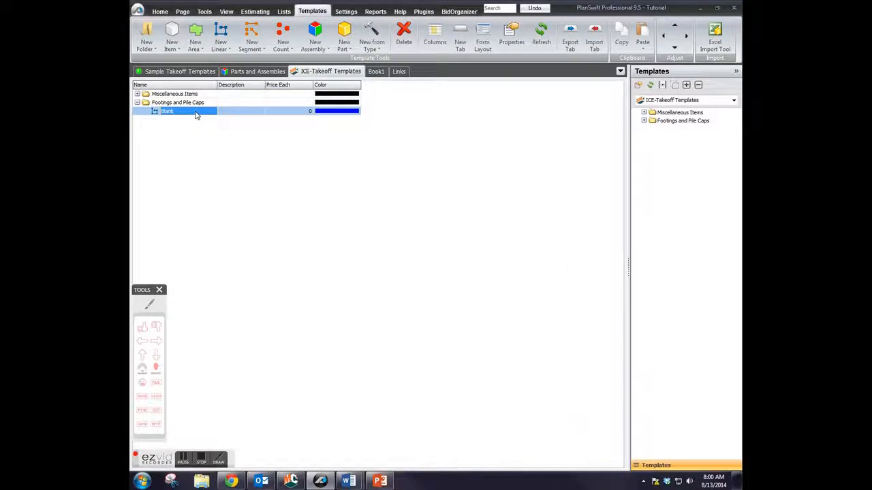
# - Open the Blank template's properties and set both its name and MarkField to Default Continuous Footing
pyautogui.doubleClick(195, 111)
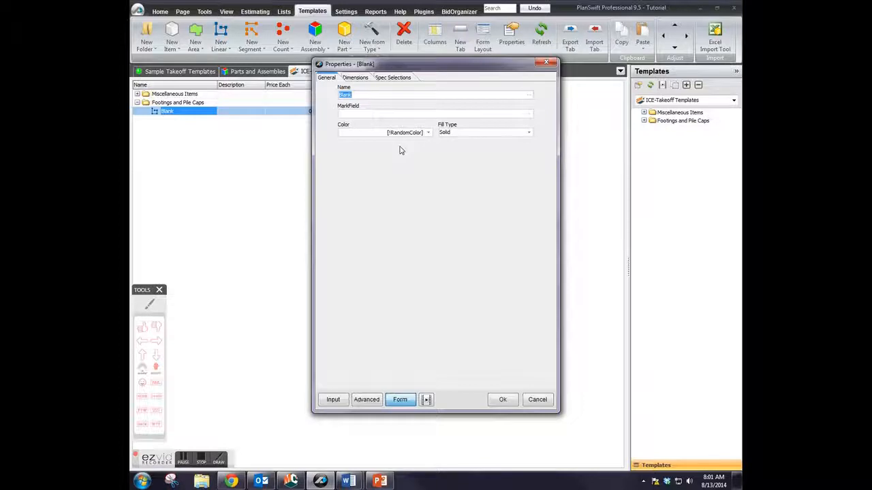
pyautogui.write('T')
pyautogui.press('BackSpace')
pyautogui.write('Default Continuous Footing')
pyautogui.press('Tab')
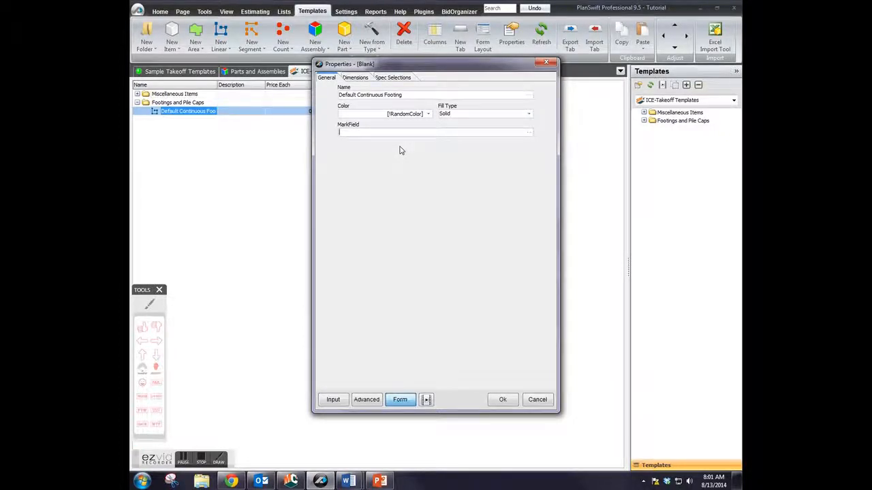
pyautogui.write('Default Continuous Footing')
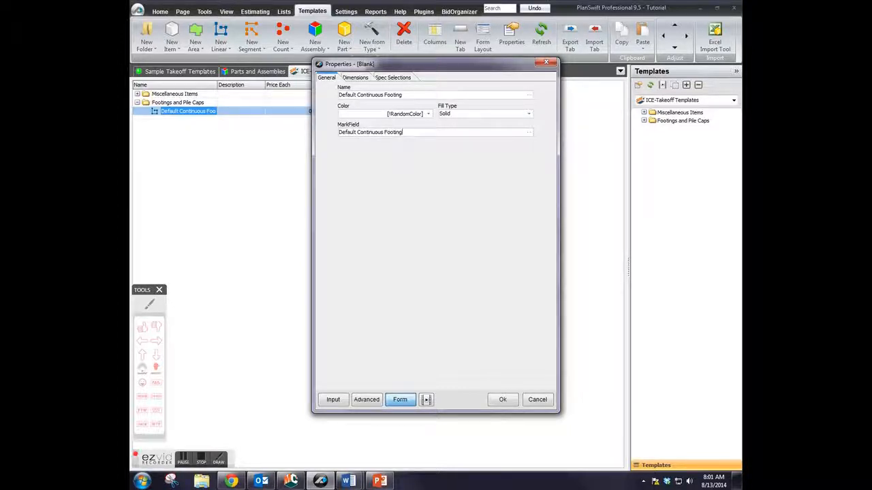
pyautogui.click(149, 304)
pyautogui.moveTo(338, 133); pyautogui.dragTo(323, 132)
pyautogui.moveTo(339, 94); pyautogui.dragTo(318, 94)
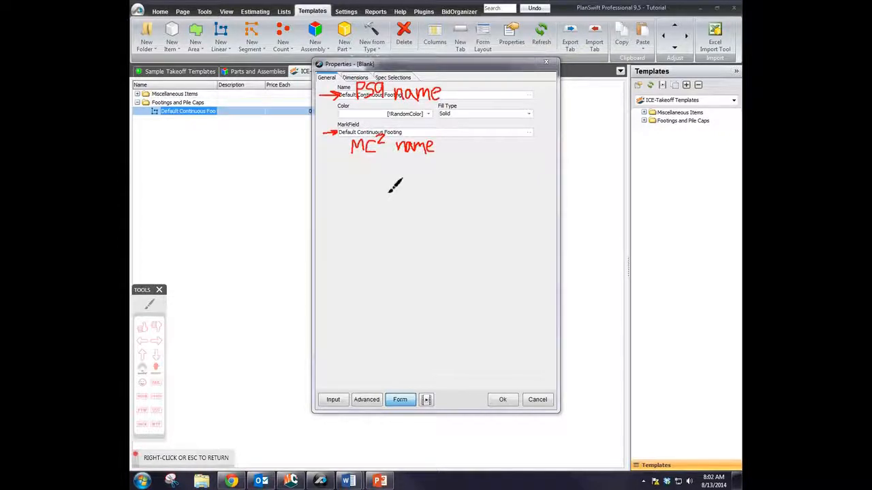
pyautogui.rightClick(388, 191)
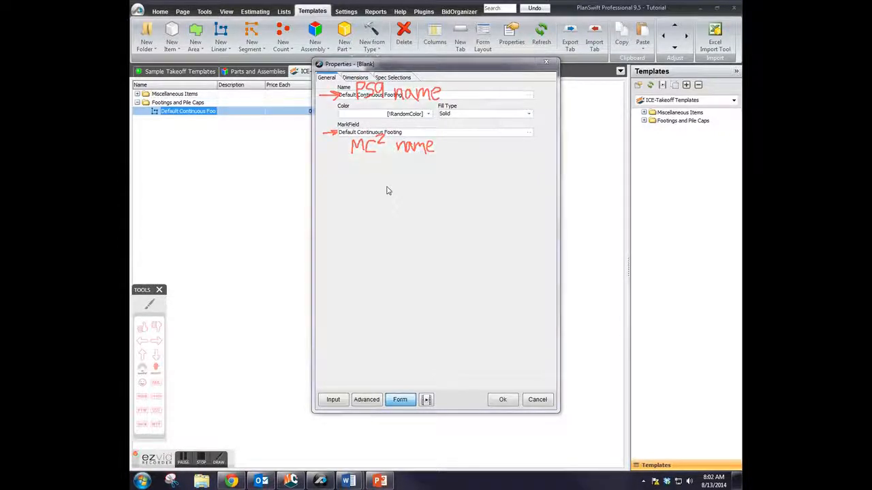
# - Review the template's dimensions and spec selections, and open the 03.015 Footings and Pile Caps takeoff in ICE for comparison
pyautogui.click(361, 78)
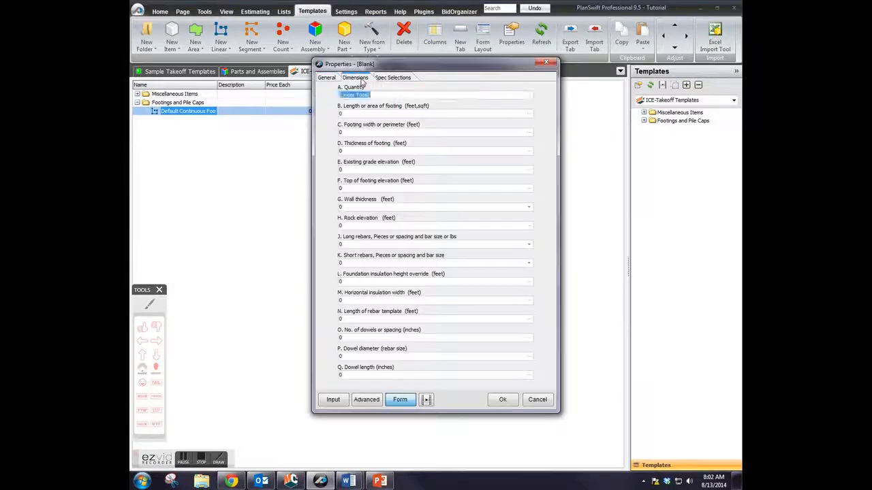
pyautogui.click(393, 79)
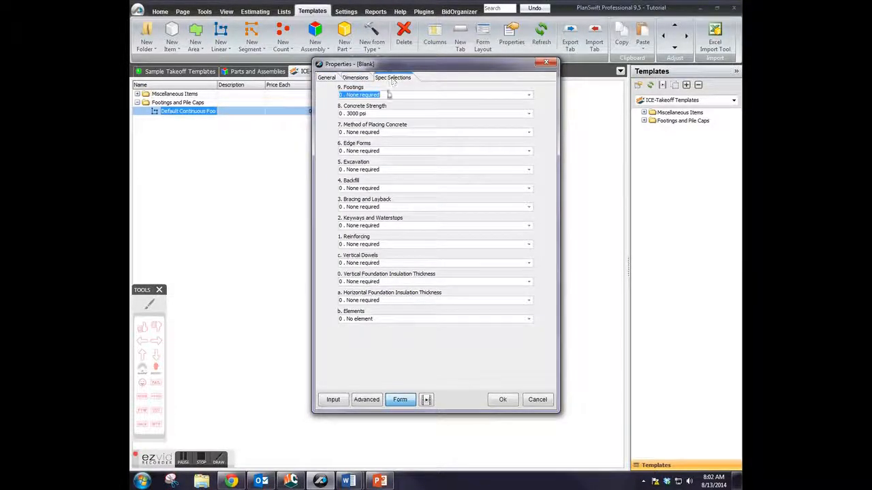
pyautogui.click(291, 481)
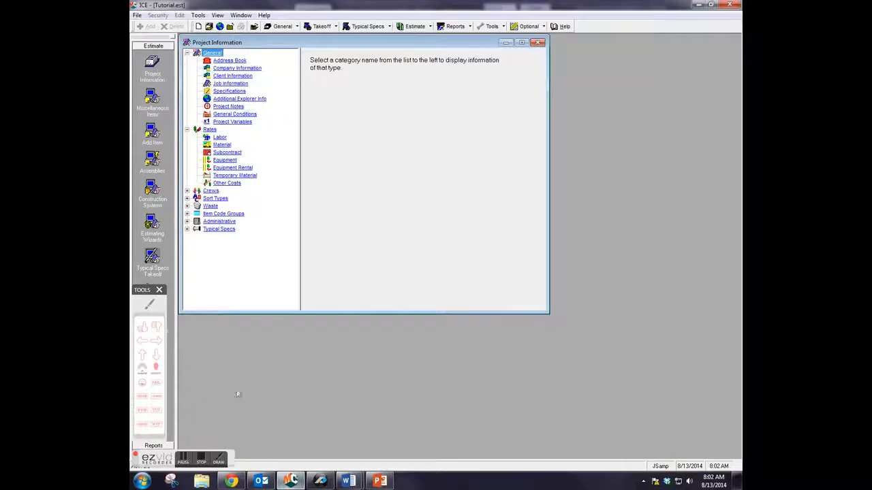
pyautogui.click(153, 192)
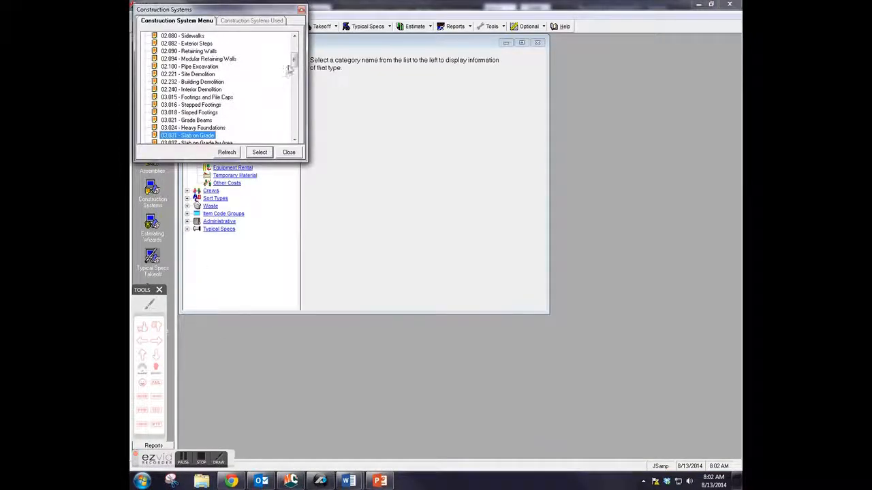
pyautogui.scroll(-1, 272, 74)
pyautogui.click(221, 90)
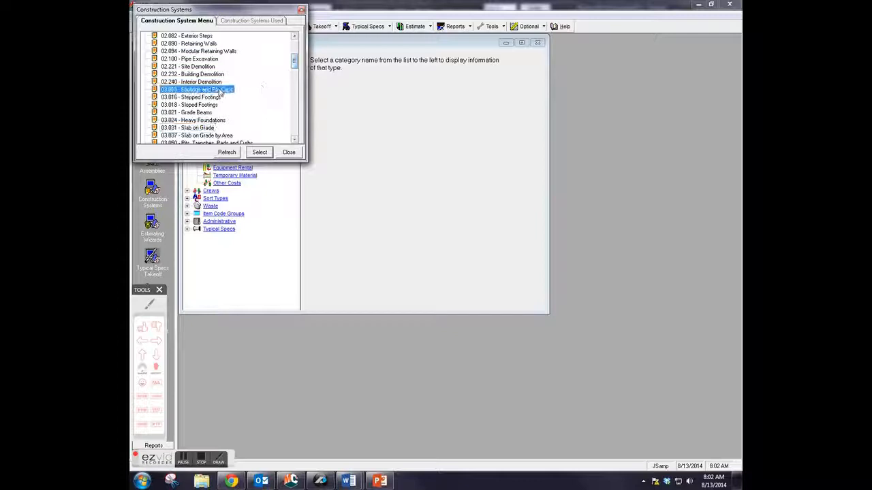
pyautogui.click(258, 152)
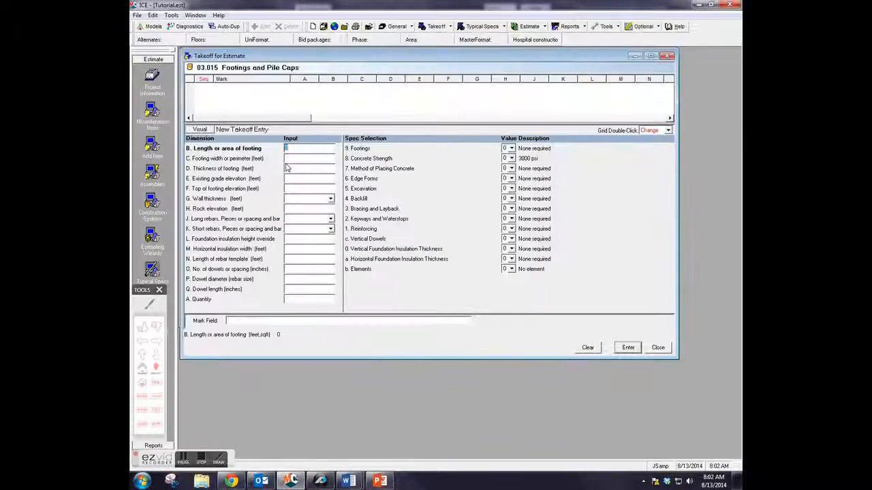
pyautogui.click(218, 461)
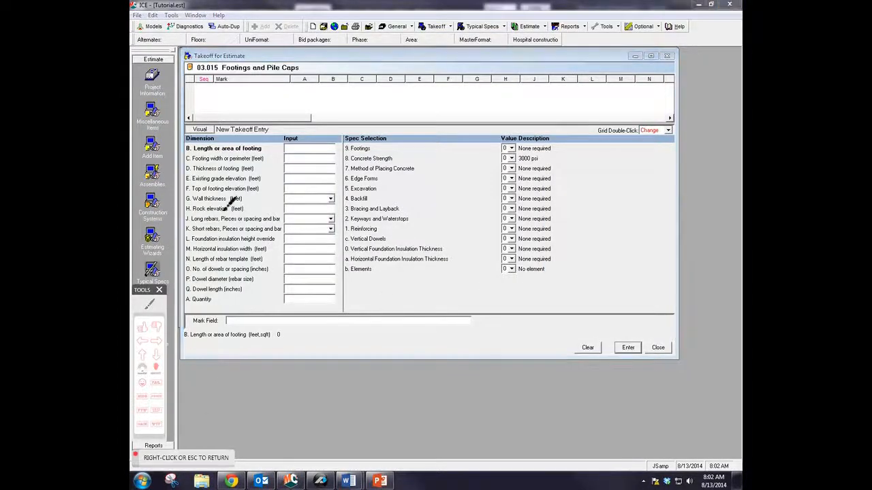
pyautogui.moveTo(227, 135)
pyautogui.mouseDown()
pyautogui.moveTo(185, 134)
pyautogui.moveTo(231, 140)
pyautogui.mouseUp()
pyautogui.moveTo(407, 129)
pyautogui.mouseDown()
pyautogui.moveTo(339, 132)
pyautogui.moveTo(406, 133)
pyautogui.mouseUp()
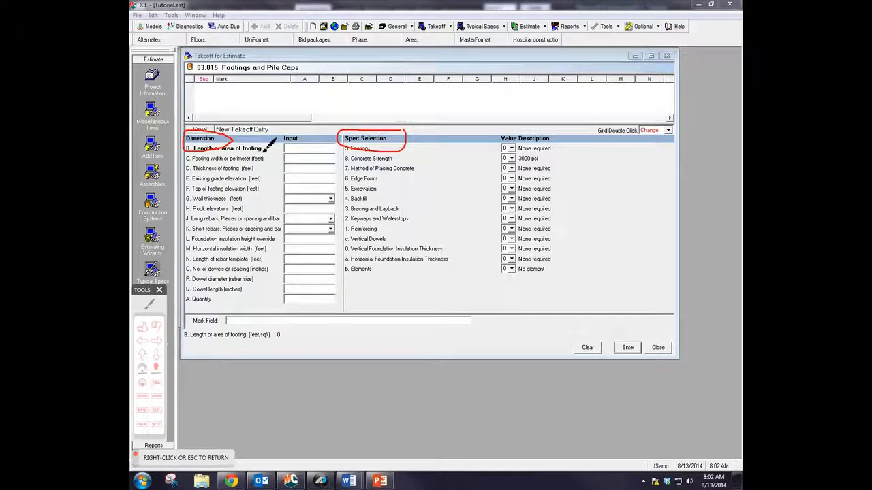
pyautogui.moveTo(292, 133)
pyautogui.mouseDown()
pyautogui.moveTo(276, 212)
pyautogui.moveTo(355, 242)
pyautogui.moveTo(300, 133)
pyautogui.mouseUp()
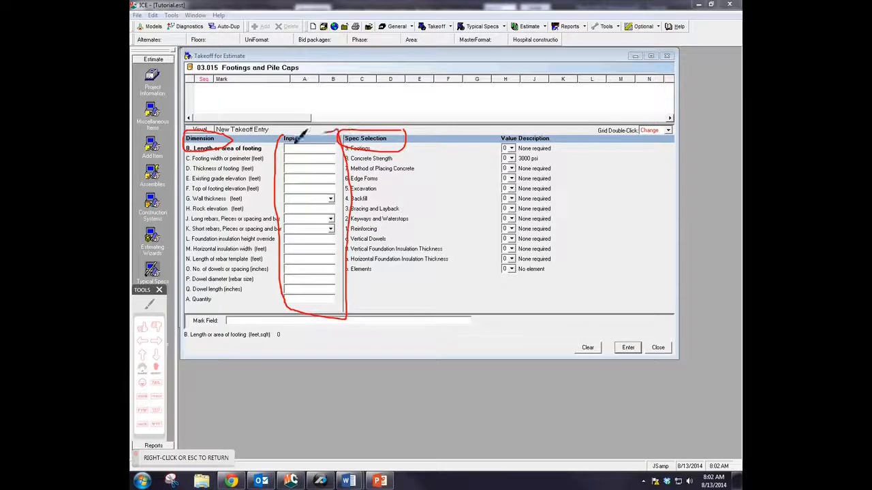
pyautogui.moveTo(555, 127)
pyautogui.mouseDown()
pyautogui.moveTo(497, 198)
pyautogui.moveTo(565, 121)
pyautogui.moveTo(552, 123)
pyautogui.mouseUp()
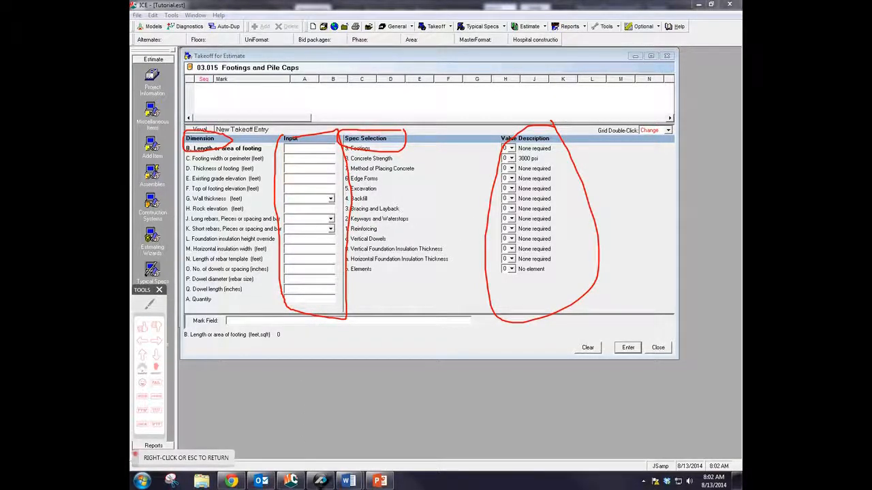
# - Switch back to PlanSwift and set the template's Footings spec selection to 1. Continuous footing B=length C=width
pyautogui.click(319, 481)
pyautogui.click(149, 306)
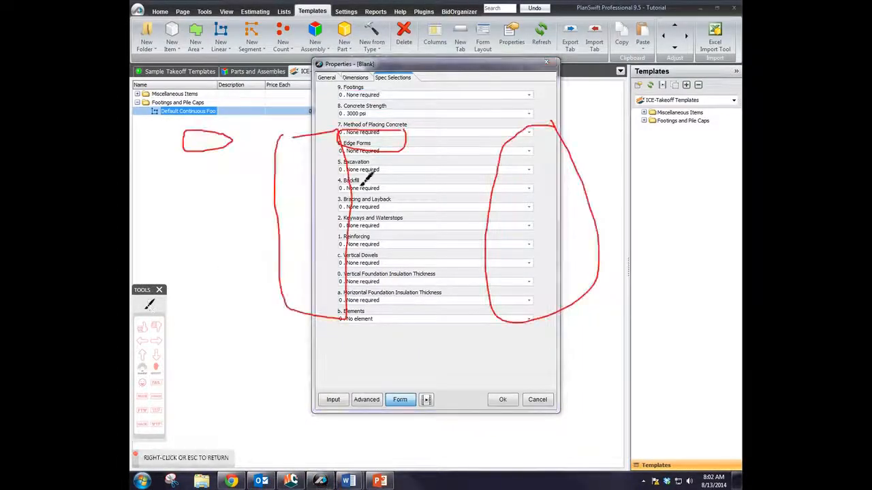
pyautogui.moveTo(543, 83)
pyautogui.mouseDown()
pyautogui.moveTo(440, 84)
pyautogui.moveTo(334, 190)
pyautogui.moveTo(486, 326)
pyautogui.moveTo(550, 90)
pyautogui.mouseUp()
pyautogui.rightClick(572, 146)
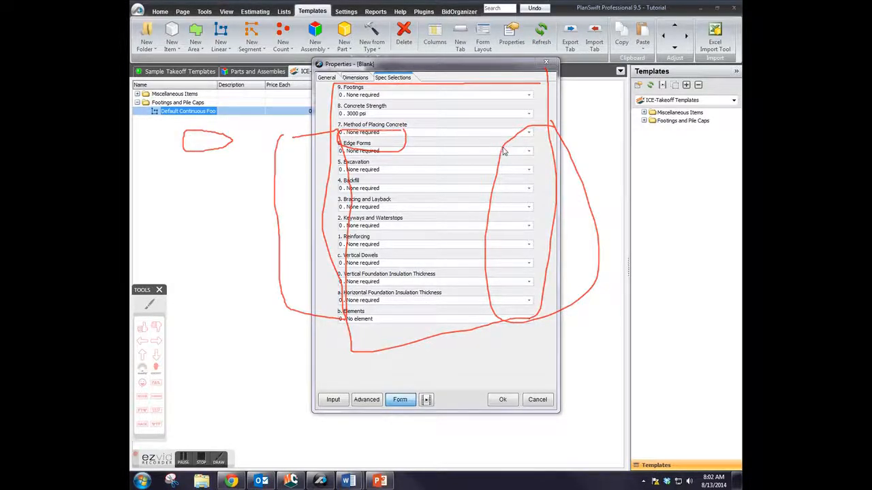
pyautogui.click(355, 78)
pyautogui.click(387, 78)
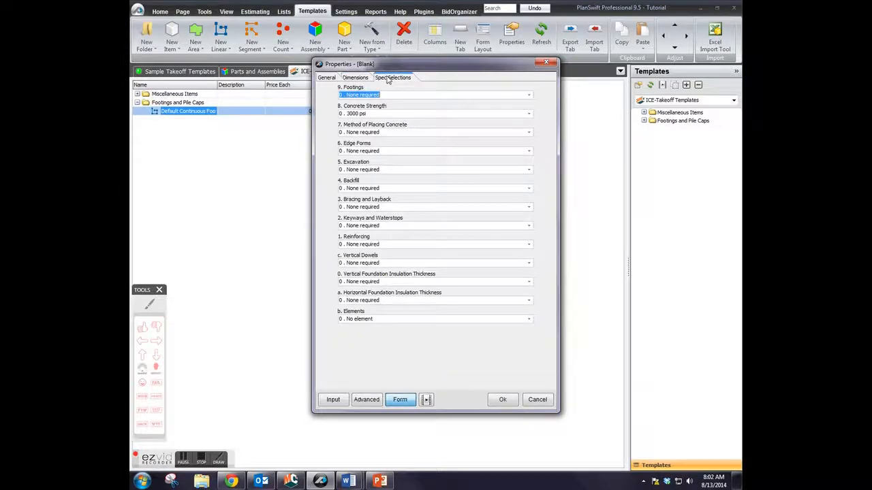
pyautogui.click(530, 96)
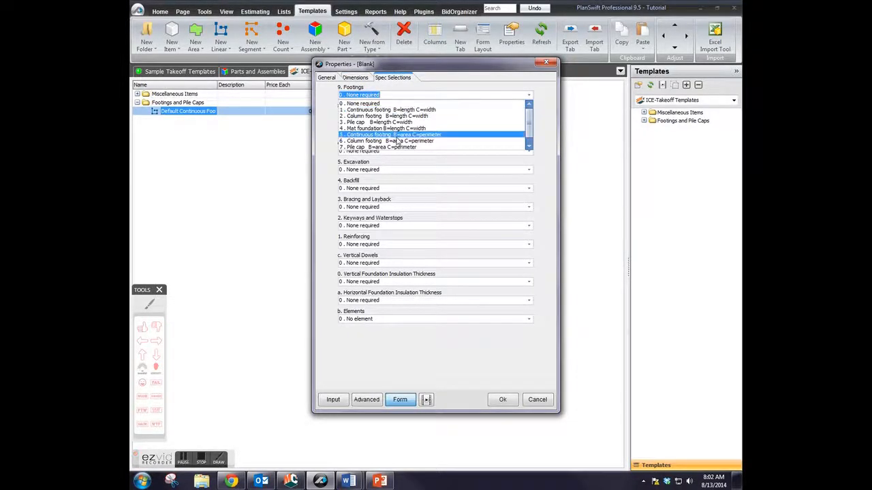
pyautogui.click(392, 110)
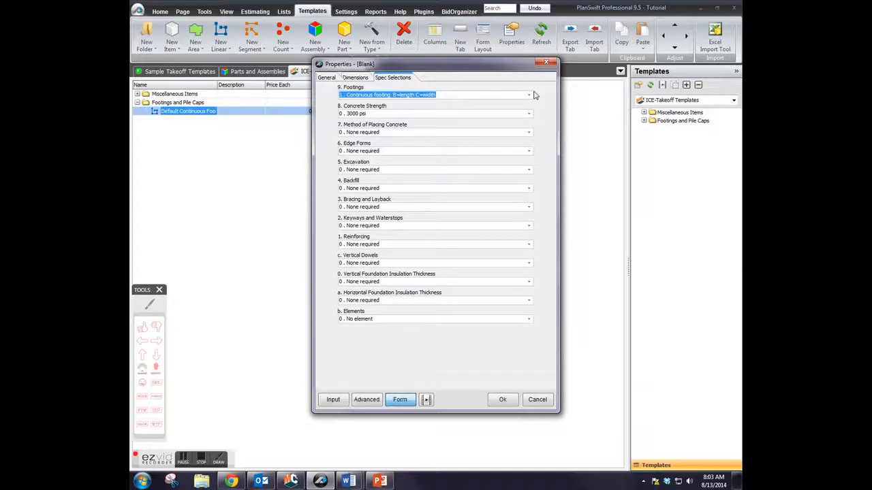
pyautogui.click(183, 459)
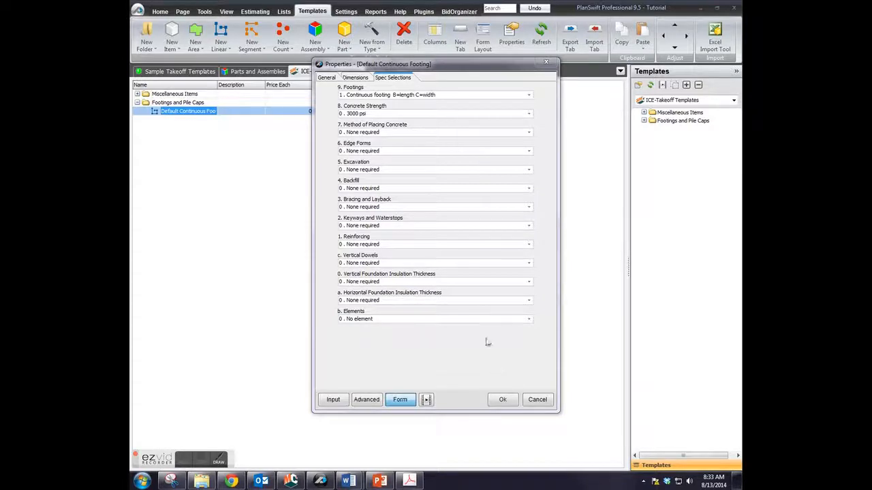
# - Check the Footings and Concrete Strength options in the template's spec selections, and show its dimensions
pyautogui.click(529, 97)
pyautogui.click(491, 111)
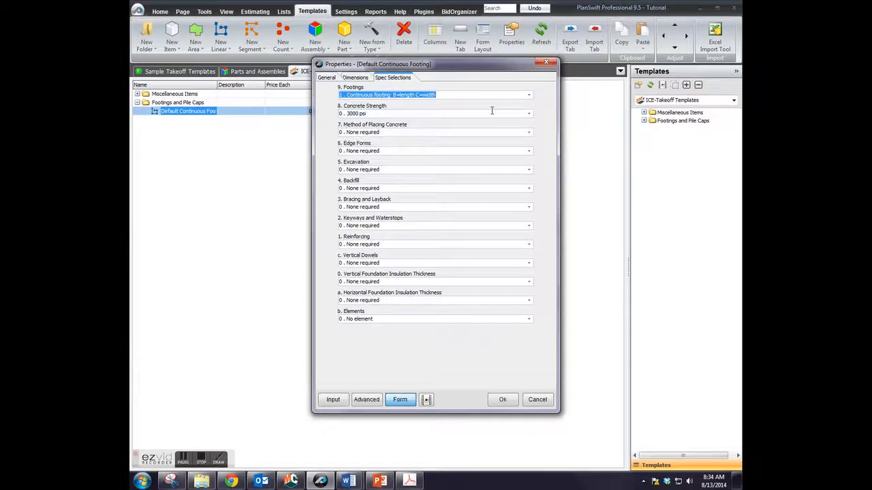
pyautogui.click(529, 115)
pyautogui.click(529, 121)
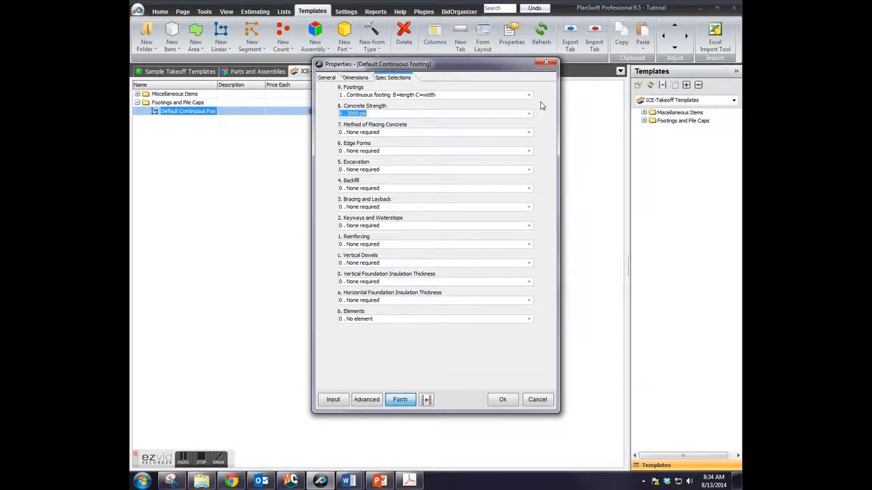
pyautogui.click(355, 78)
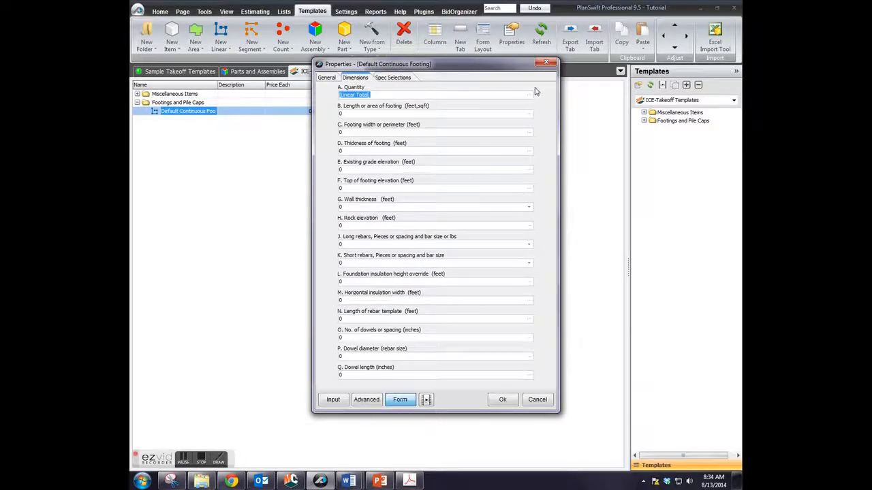
pyautogui.click(217, 458)
pyautogui.moveTo(340, 86)
pyautogui.mouseDown()
pyautogui.moveTo(375, 79)
pyautogui.moveTo(378, 96)
pyautogui.moveTo(335, 107)
pyautogui.moveTo(341, 86)
pyautogui.moveTo(360, 107)
pyautogui.mouseUp()
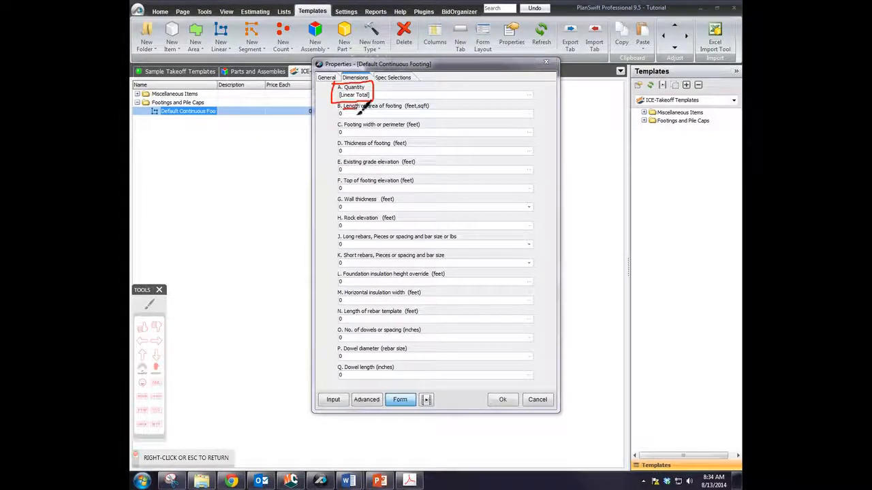
pyautogui.rightClick(334, 117)
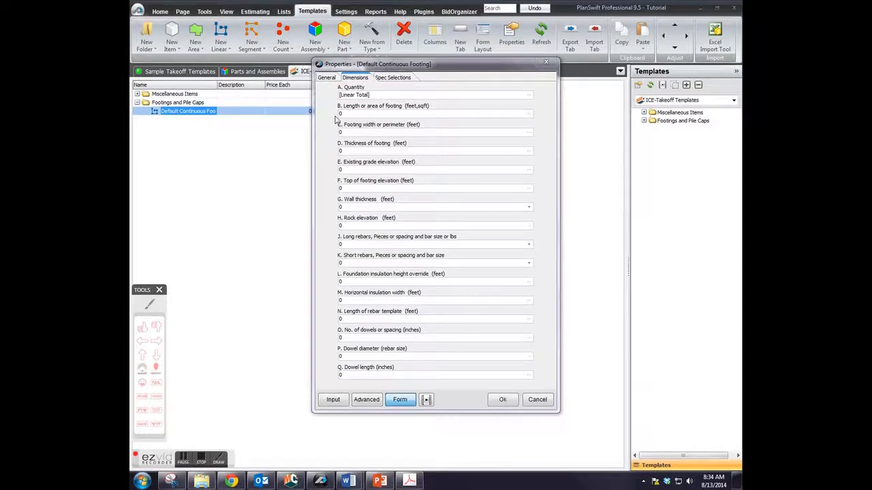
# - Move the [Linear Total] formula from Quantity to Length or area of footing, and set Quantity to 1
pyautogui.moveTo(385, 93); pyautogui.dragTo(343, 96)
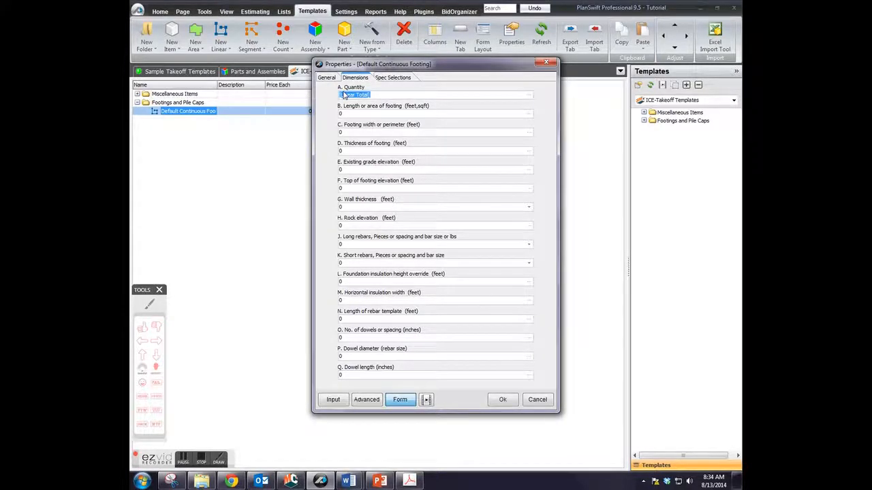
pyautogui.rightClick(344, 95)
pyautogui.click(292, 114)
pyautogui.rightClick(348, 113)
pyautogui.click(289, 158)
pyautogui.click(342, 113)
pyautogui.press('BackSpace')
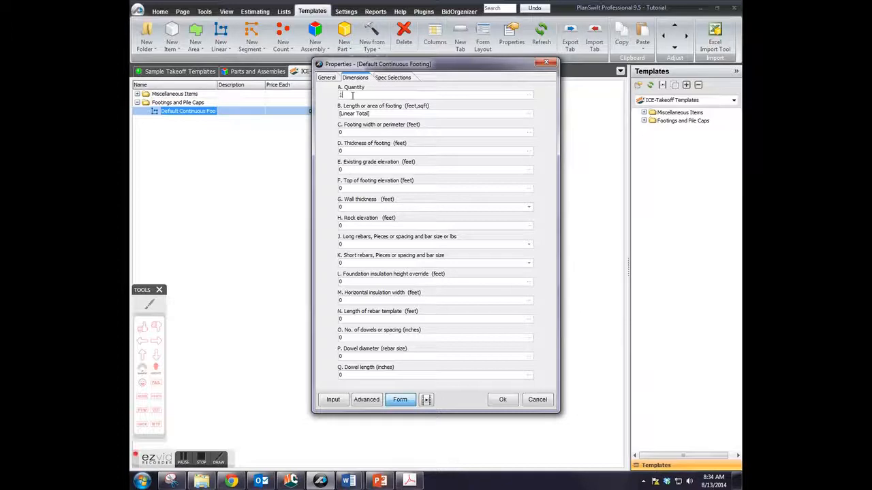
pyautogui.click(149, 305)
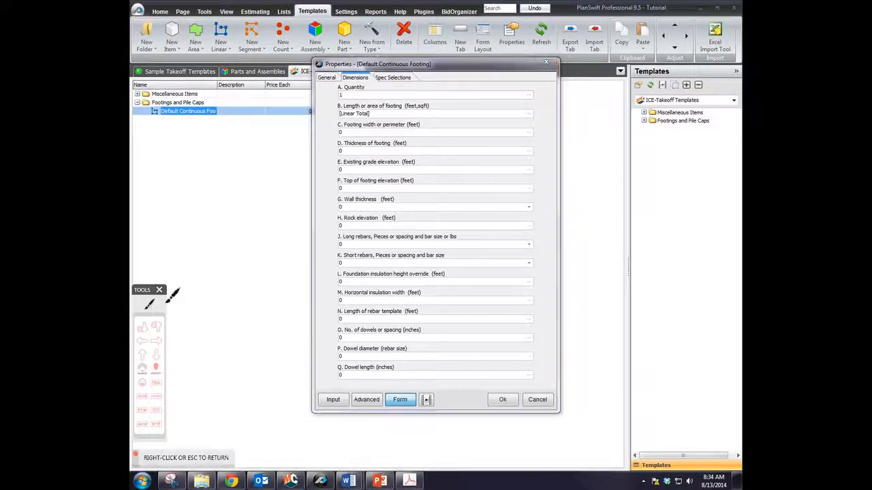
pyautogui.moveTo(335, 80)
pyautogui.mouseDown()
pyautogui.moveTo(405, 82)
pyautogui.moveTo(405, 125)
pyautogui.moveTo(307, 124)
pyautogui.mouseUp()
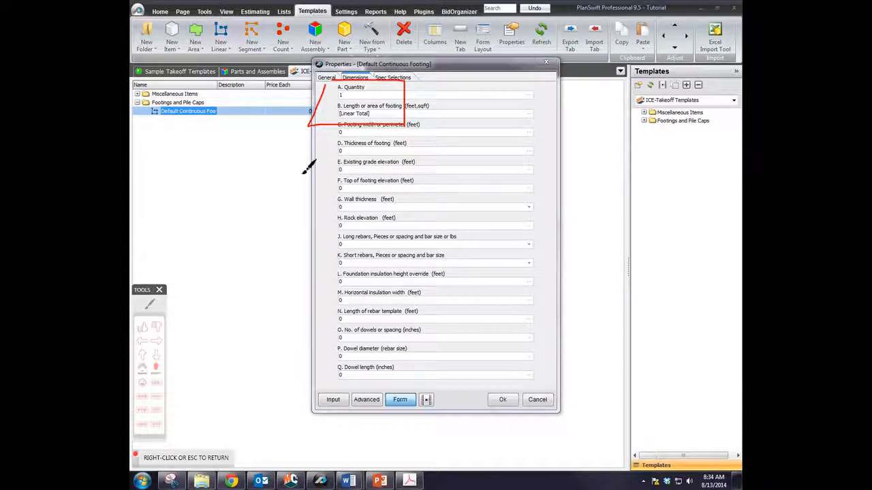
pyautogui.rightClick(327, 135)
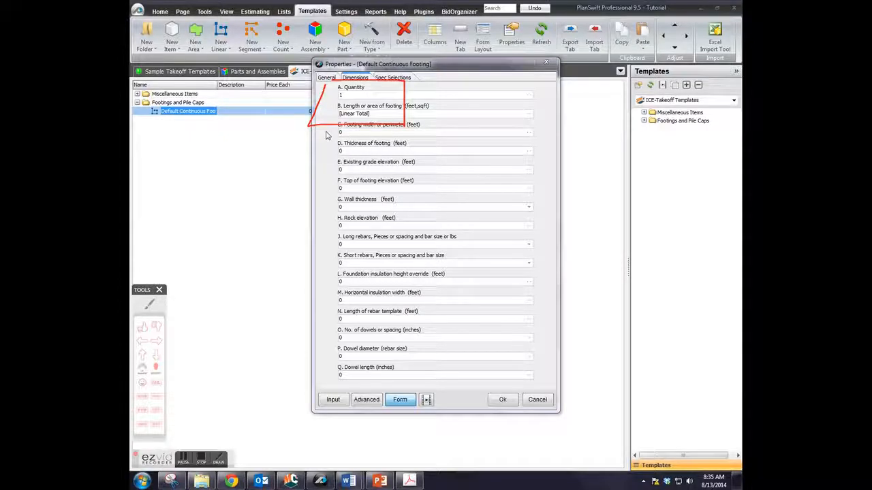
# - Save the Default Continuous Footing template's properties and widen the Name column to fit its full name
pyautogui.click(393, 78)
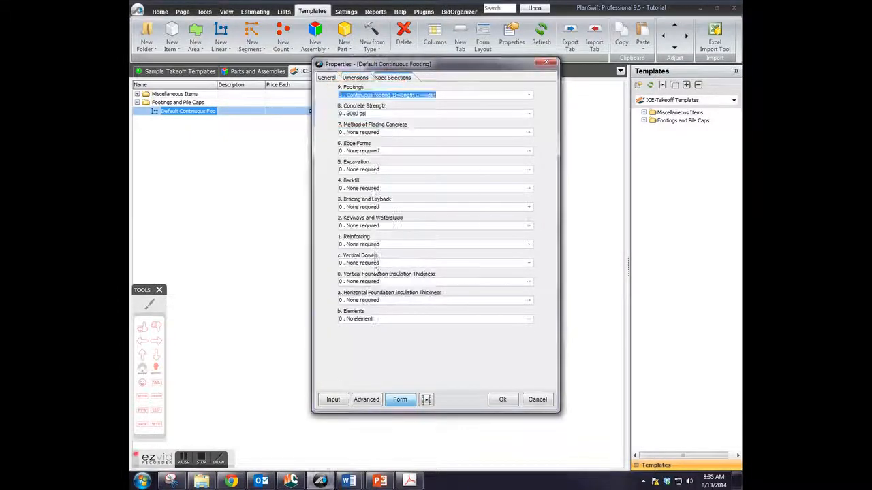
pyautogui.click(355, 77)
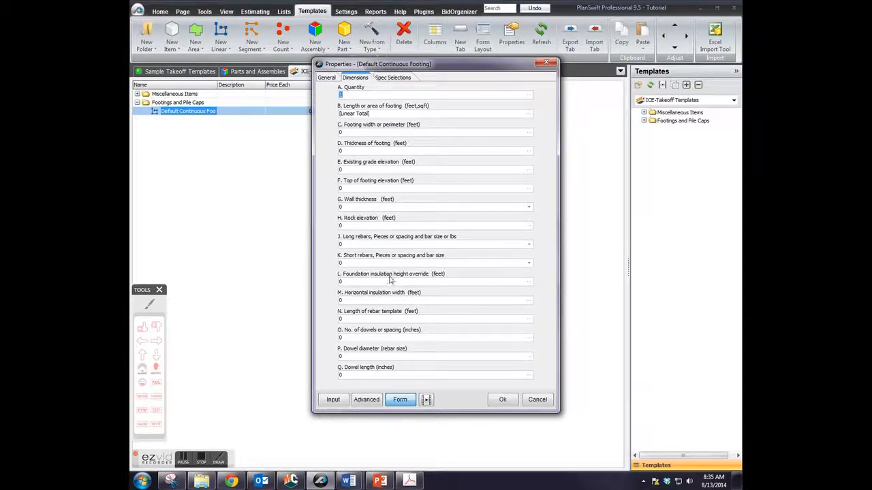
pyautogui.click(502, 401)
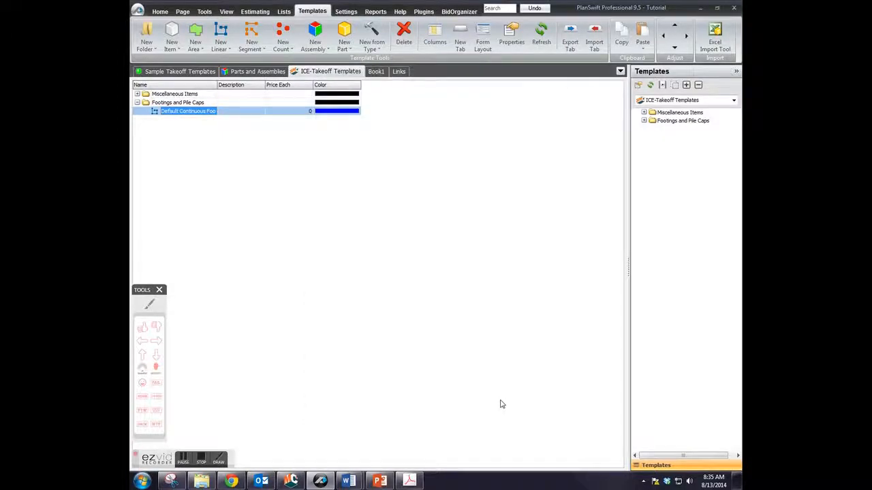
pyautogui.moveTo(216, 85); pyautogui.dragTo(237, 87)
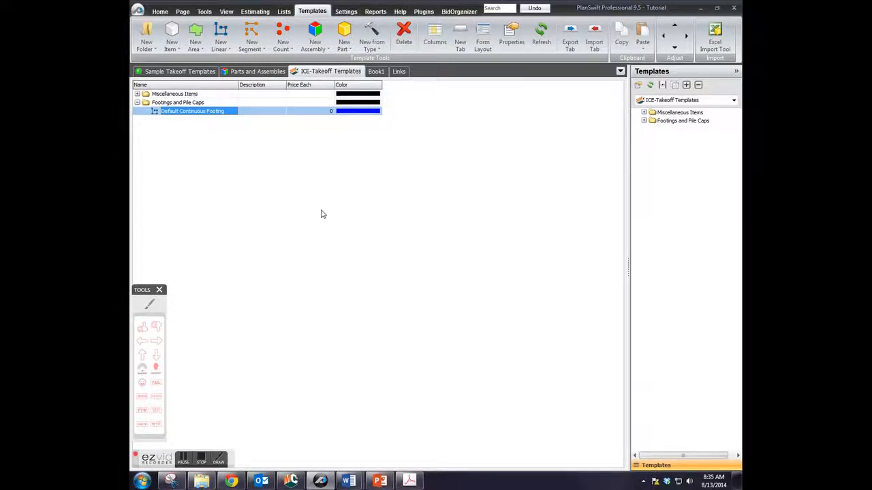
# - Duplicate the Default Continuous Footing template within the Footings and Pile Caps folder
pyautogui.rightClick(154, 113)
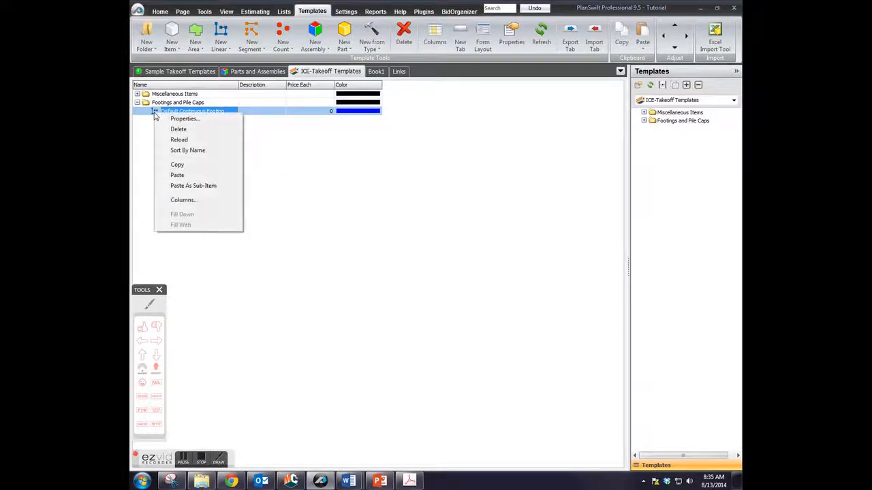
pyautogui.click(176, 165)
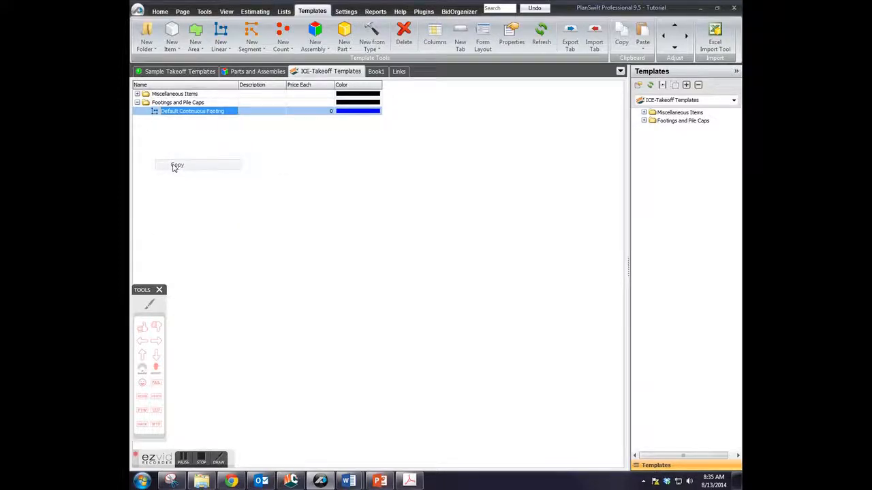
pyautogui.rightClick(173, 125)
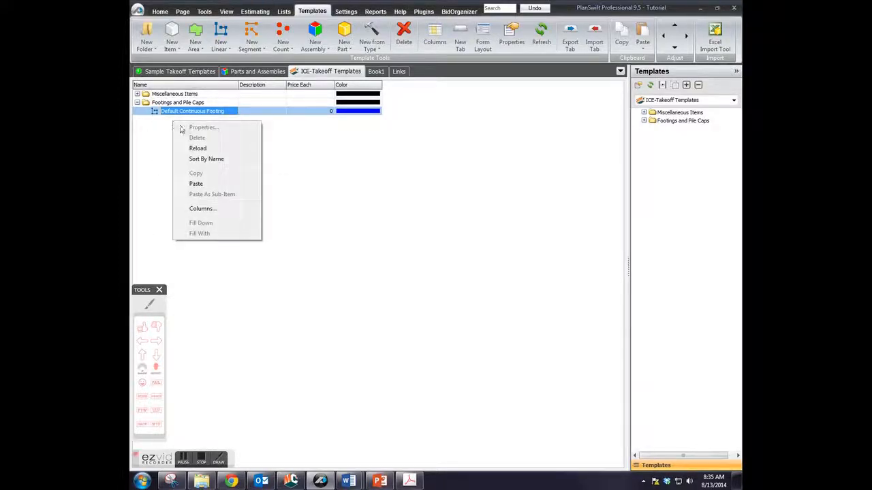
pyautogui.click(196, 185)
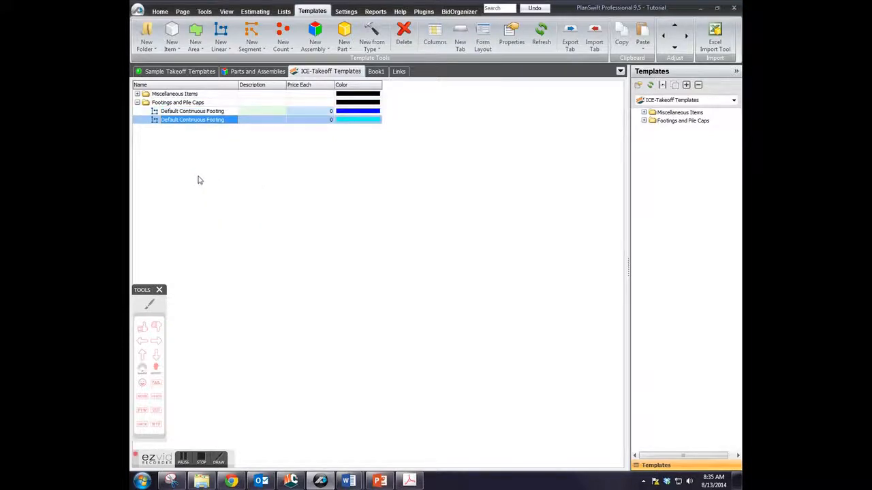
# - Set both the name and MarkField of the duplicated template to Default Square Footing, and show its dimensions
pyautogui.doubleClick(202, 123)
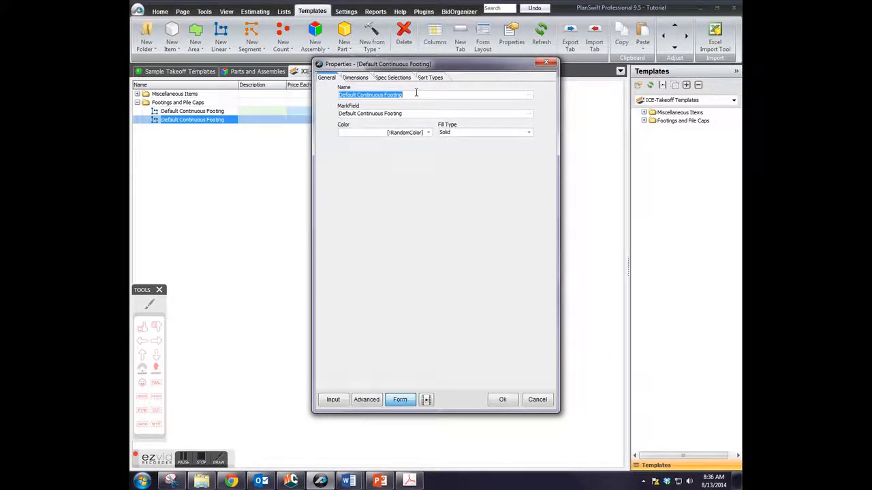
pyautogui.write('Default Square Footing')
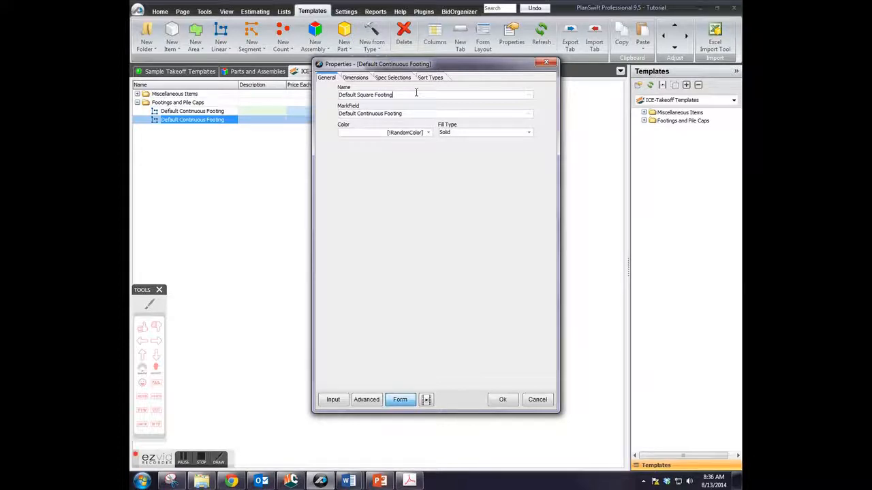
pyautogui.press('Tab')
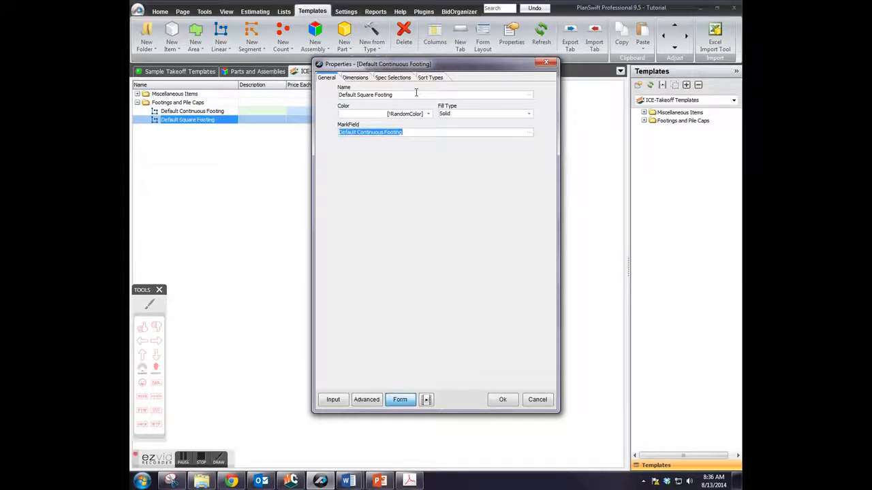
pyautogui.write('Default Square')
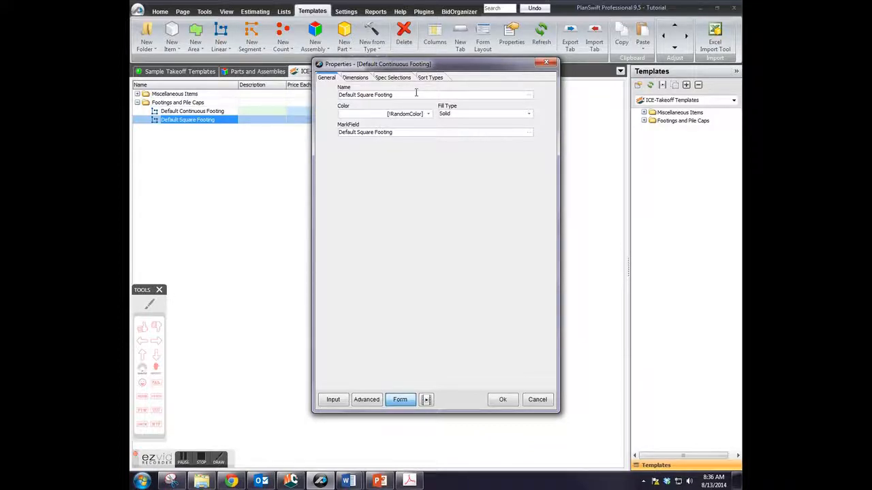
pyautogui.click(355, 77)
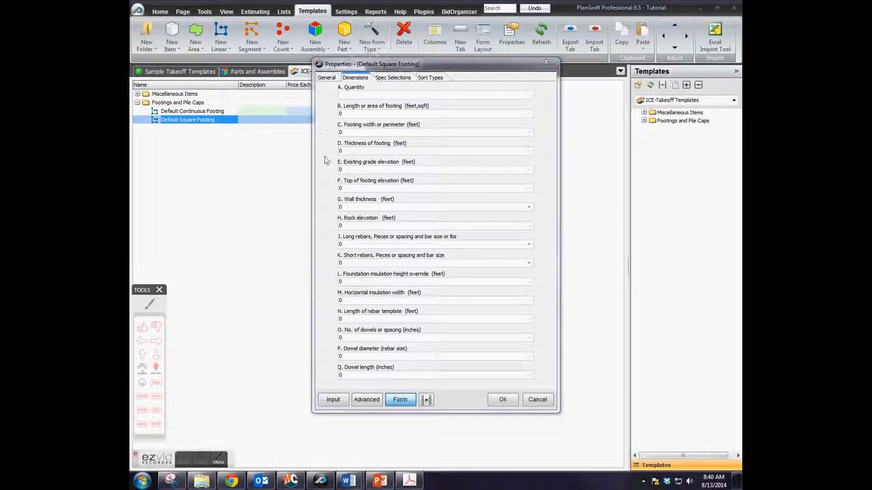
pyautogui.click(149, 304)
pyautogui.moveTo(395, 384)
pyautogui.mouseDown()
pyautogui.moveTo(389, 417)
pyautogui.moveTo(386, 374)
pyautogui.mouseUp()
pyautogui.rightClick(326, 364)
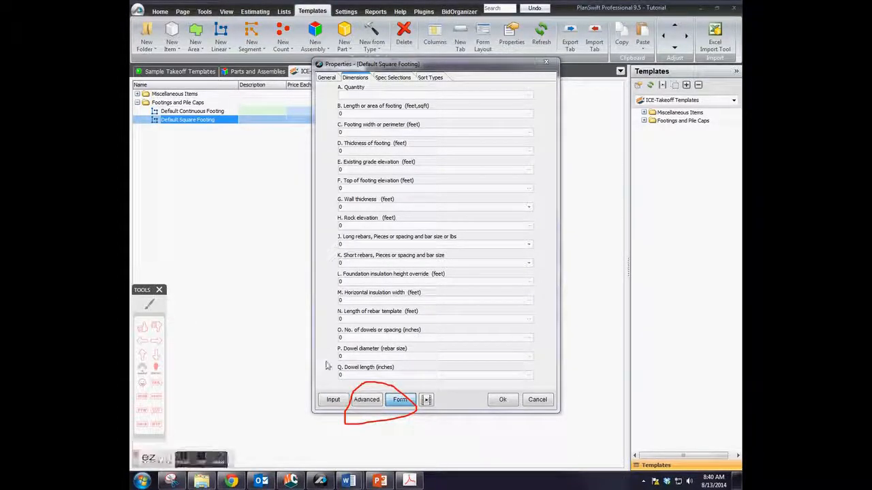
# - Show the advanced properties of the Default Square Footing template
pyautogui.click(368, 402)
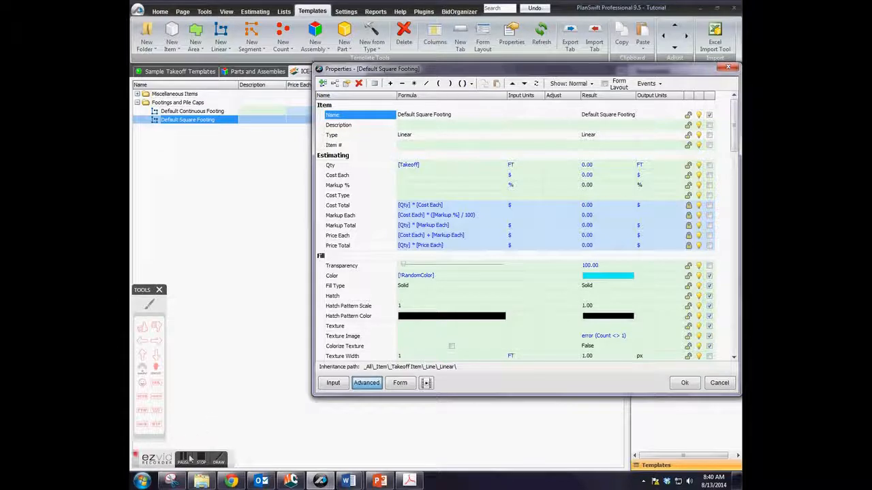
pyautogui.click(149, 308)
pyautogui.moveTo(327, 124)
pyautogui.mouseDown()
pyautogui.moveTo(553, 128)
pyautogui.moveTo(373, 157)
pyautogui.moveTo(328, 127)
pyautogui.mouseUp()
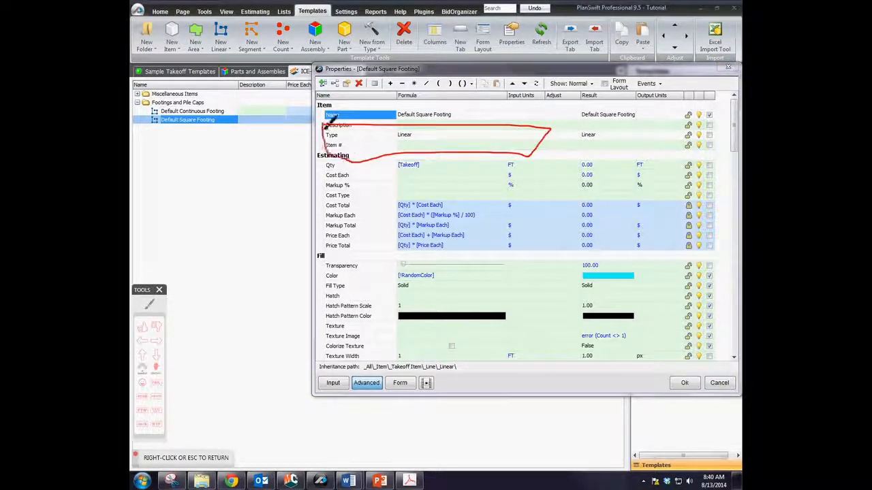
pyautogui.rightClick(336, 196)
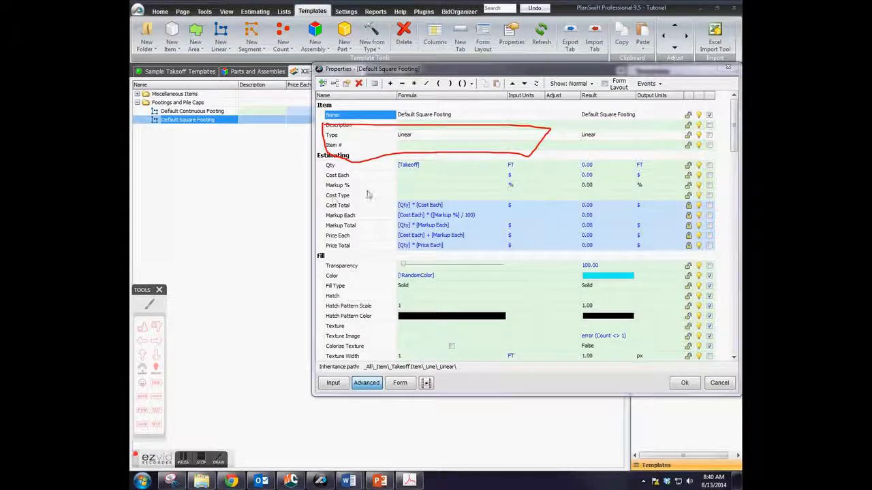
# - Change the Default Square Footing template's type to Count and save its properties
pyautogui.click(498, 136)
pyautogui.click(502, 134)
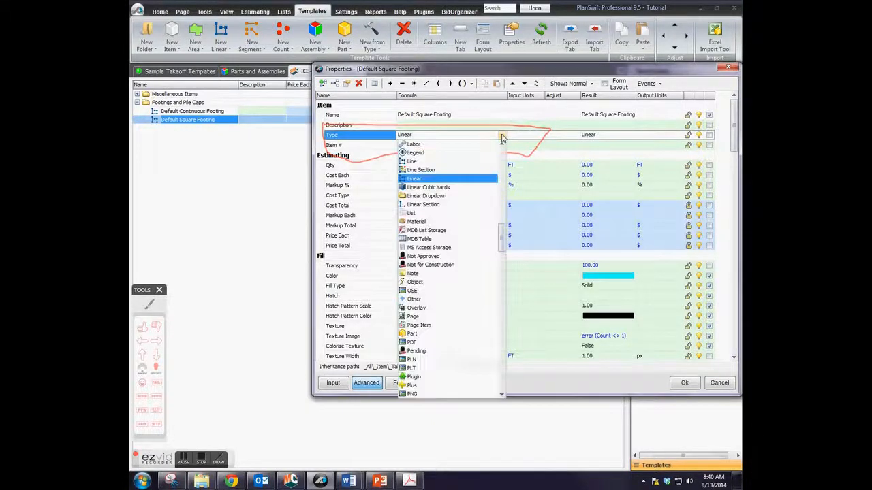
pyautogui.moveTo(500, 235); pyautogui.dragTo(501, 202)
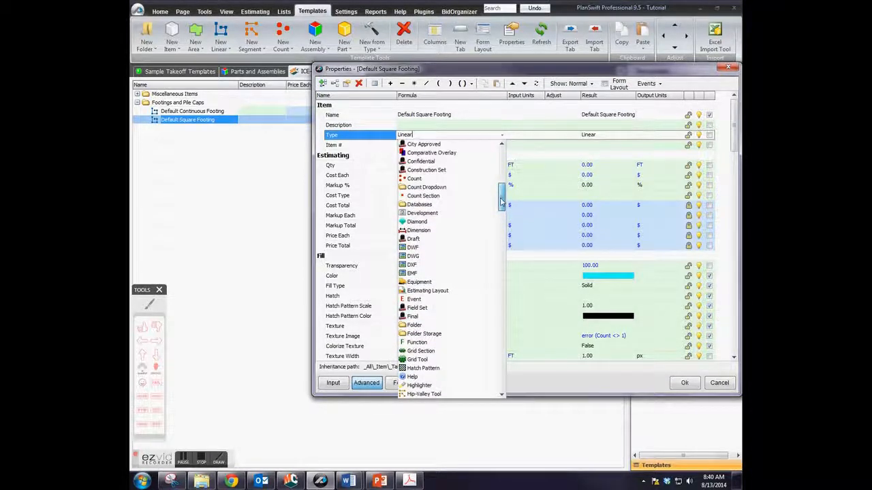
pyautogui.click(422, 179)
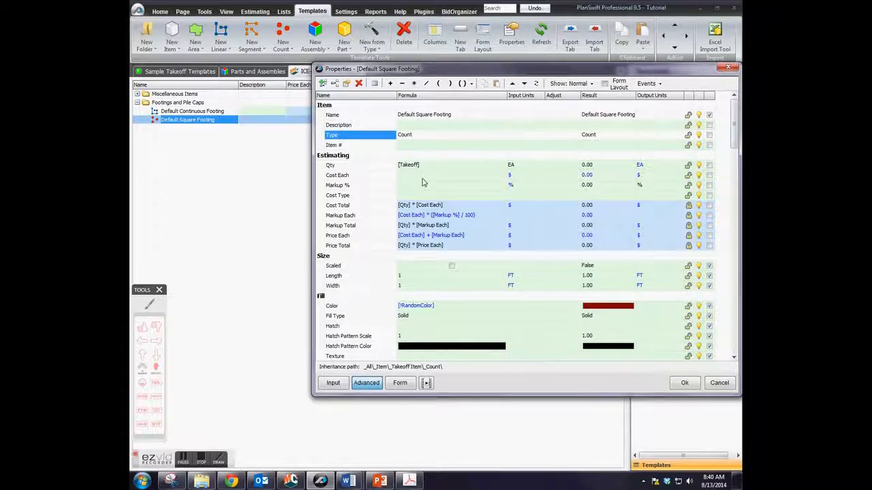
pyautogui.moveTo(733, 128)
pyautogui.mouseDown()
pyautogui.moveTo(732, 193)
pyautogui.moveTo(727, 138)
pyautogui.mouseUp()
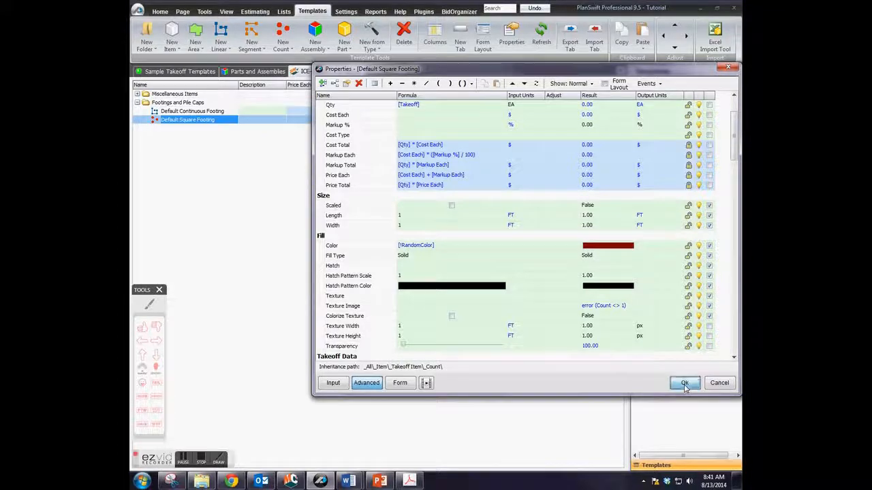
pyautogui.click(685, 383)
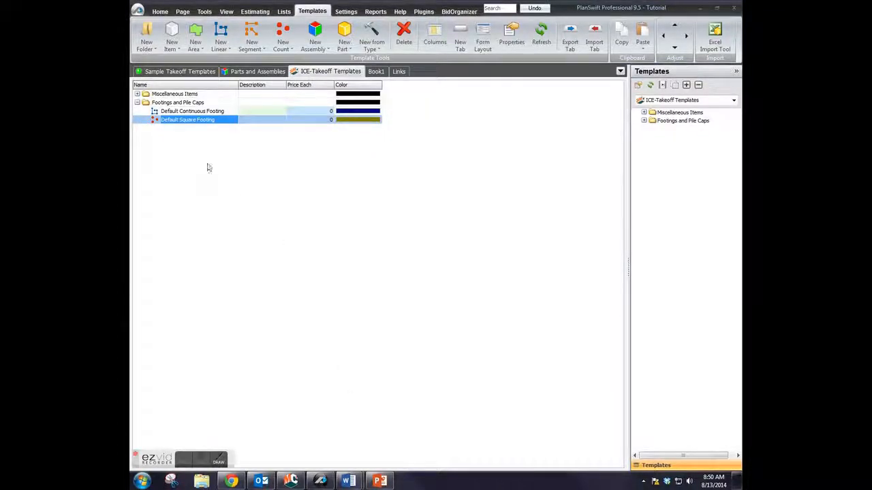
# - Set the Footings spec selection of the Default Square Footing template to Column footing B=length C=width
pyautogui.doubleClick(216, 121)
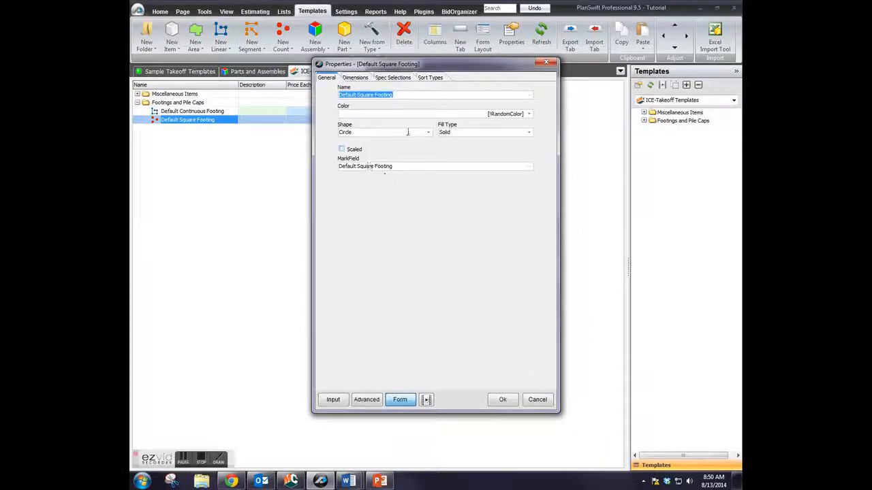
pyautogui.click(360, 80)
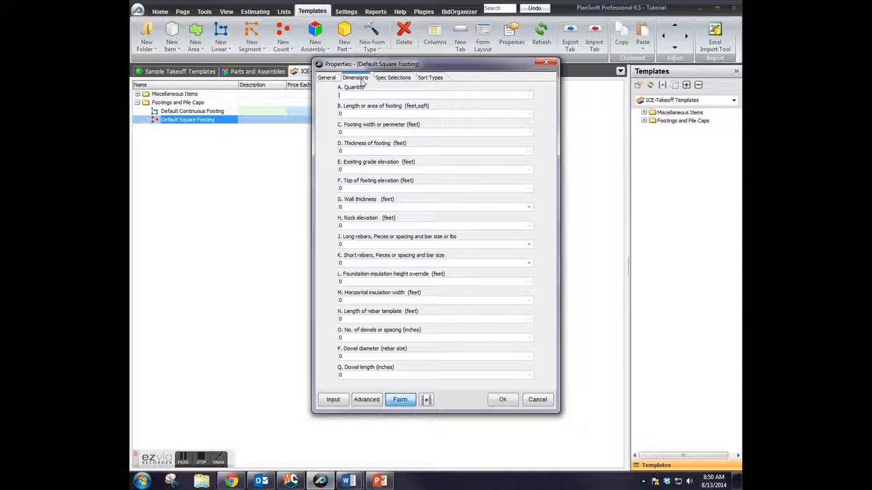
pyautogui.click(391, 78)
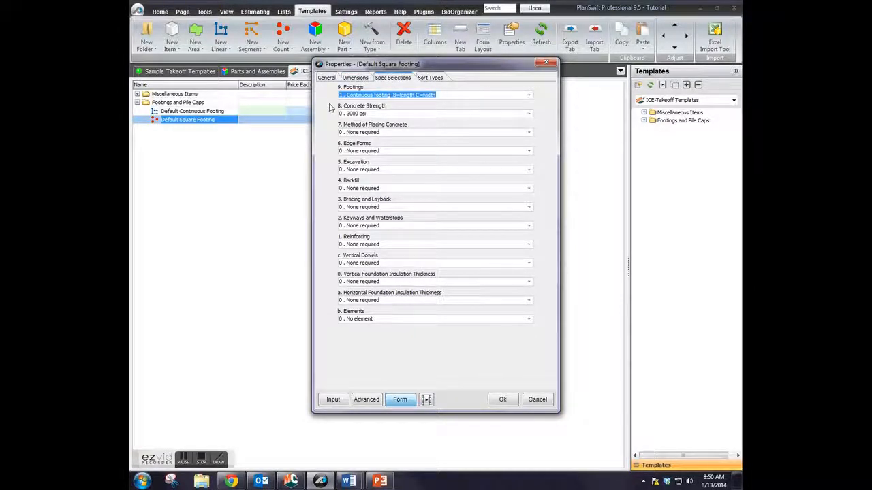
pyautogui.click(221, 462)
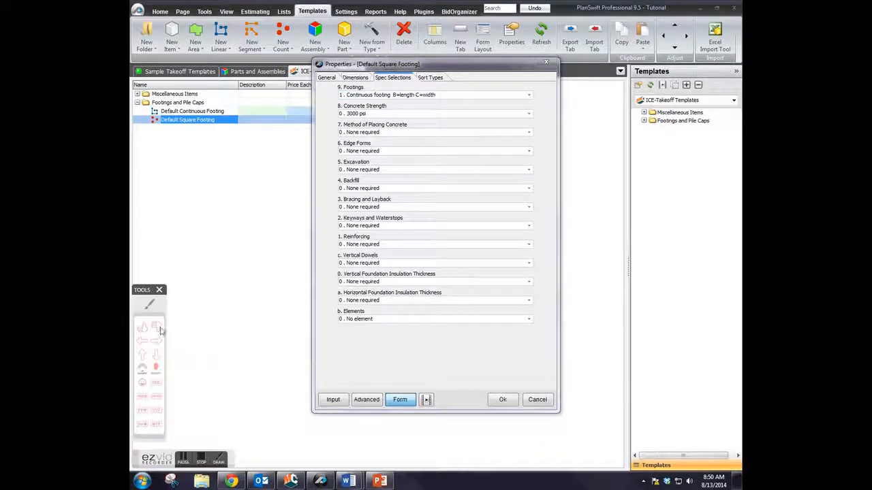
pyautogui.moveTo(391, 83)
pyautogui.mouseDown()
pyautogui.moveTo(550, 97)
pyautogui.moveTo(340, 108)
pyautogui.moveTo(333, 90)
pyautogui.mouseUp()
pyautogui.rightClick(330, 126)
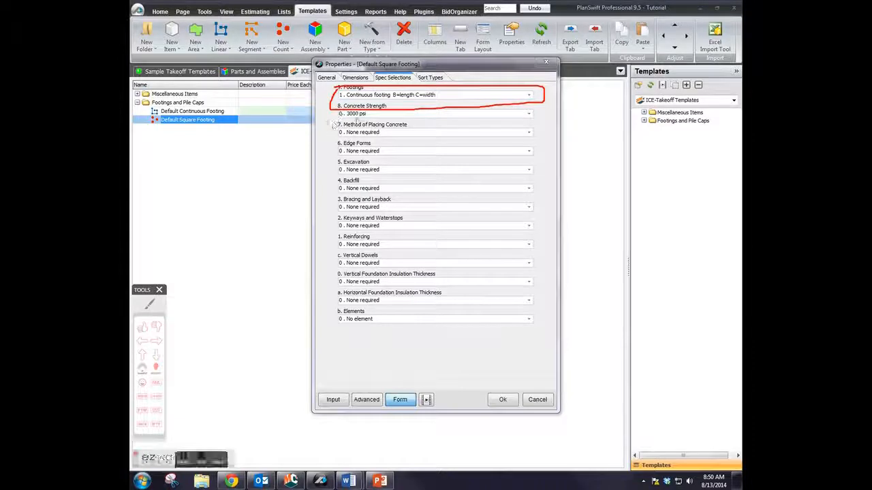
pyautogui.click(529, 96)
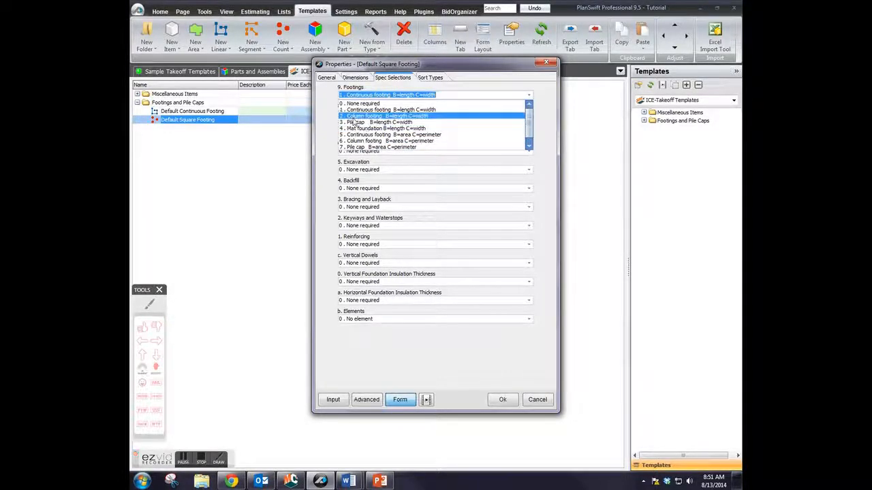
pyautogui.click(359, 117)
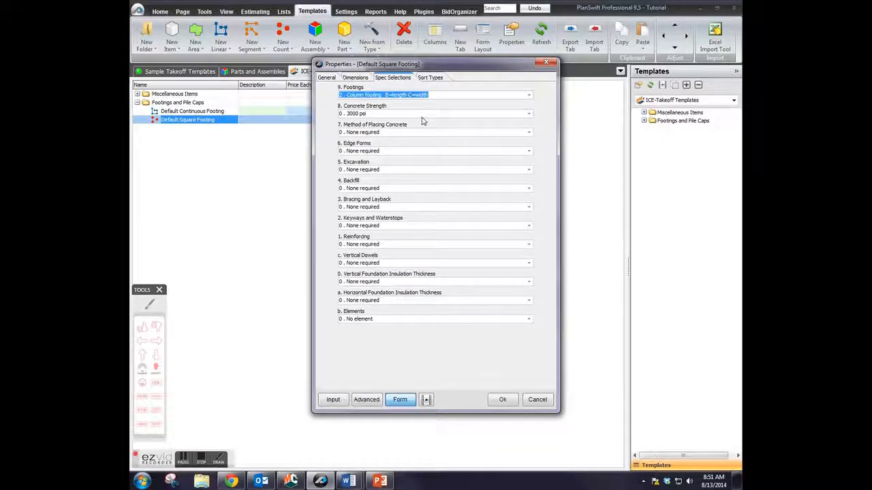
# - Set the Default Square Footing template's Quantity dimension to [Count] and save its properties
pyautogui.click(357, 77)
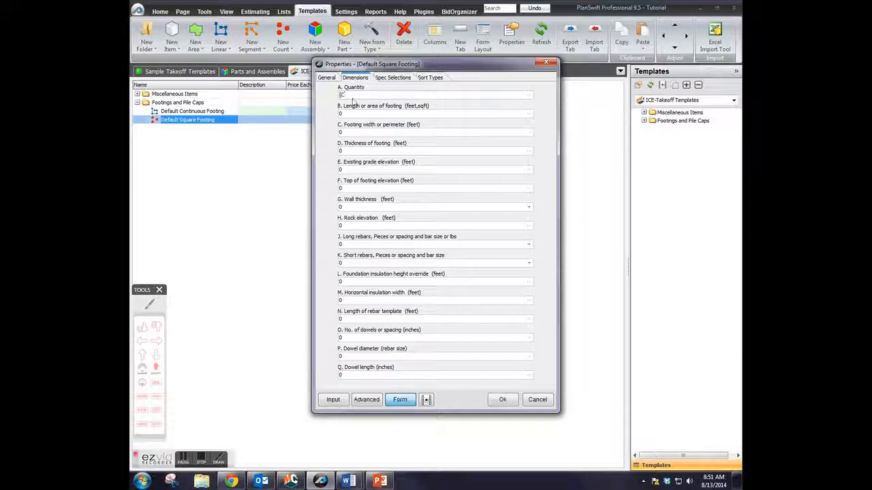
pyautogui.write('nt')
pyautogui.click(356, 115)
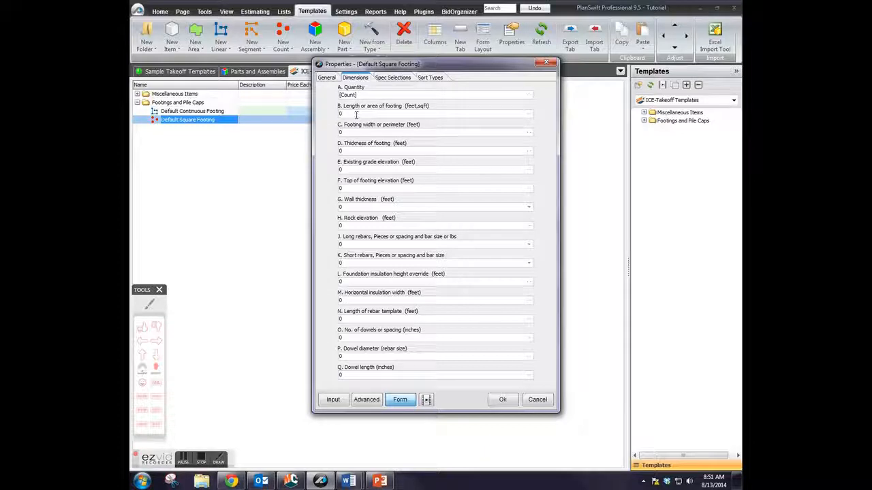
pyautogui.click(325, 78)
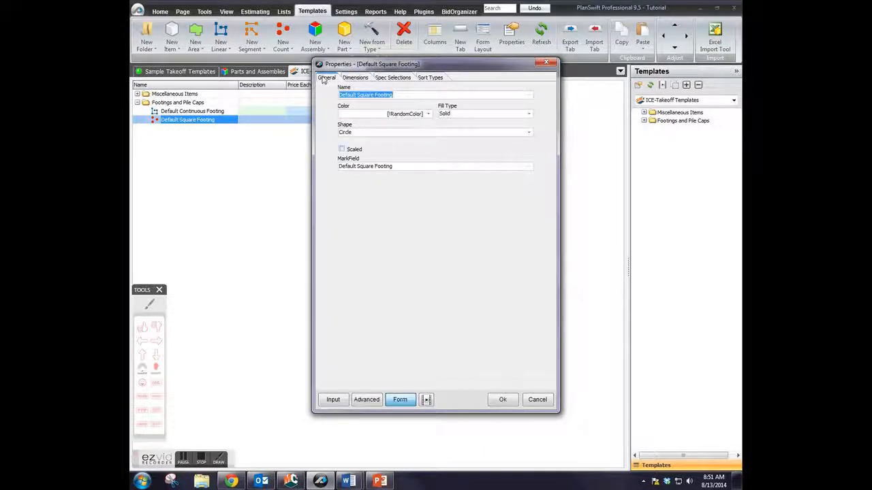
pyautogui.click(355, 78)
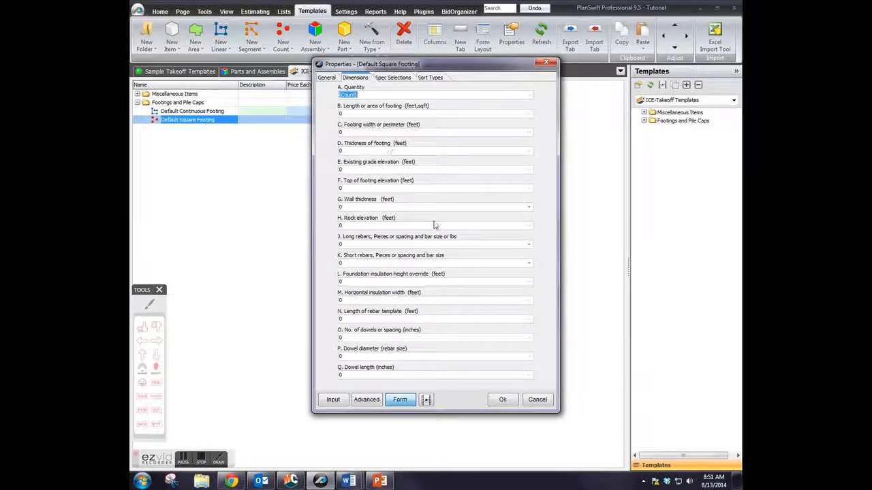
pyautogui.click(505, 404)
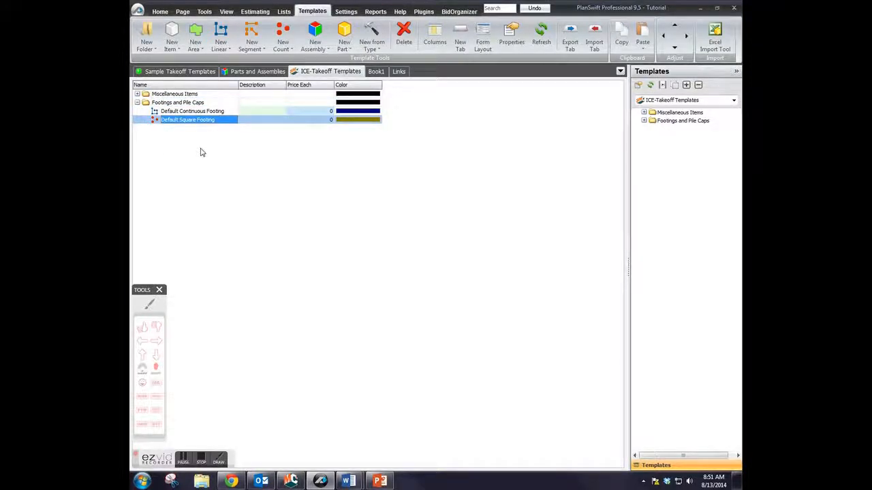
pyautogui.click(141, 329)
pyautogui.click(180, 134)
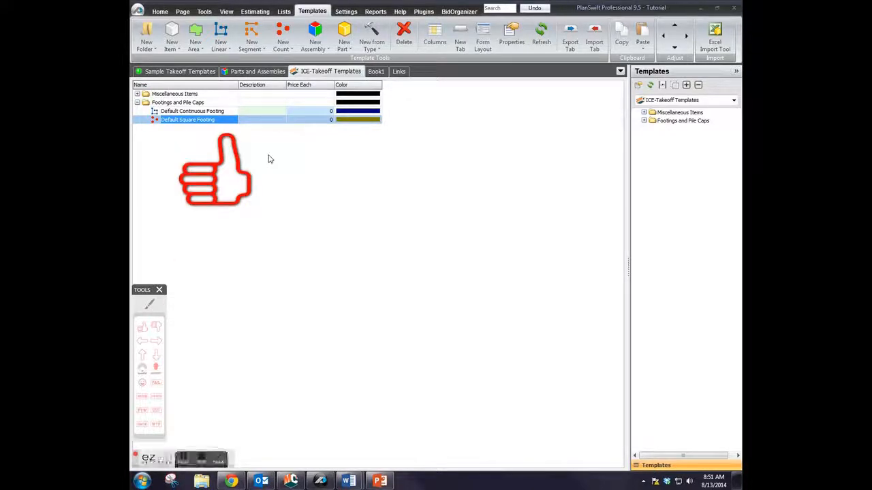
# - Start a takeoff from the Default Continuous Footing template and set its name and MarkField to 2' Continuous Footing
pyautogui.click(159, 12)
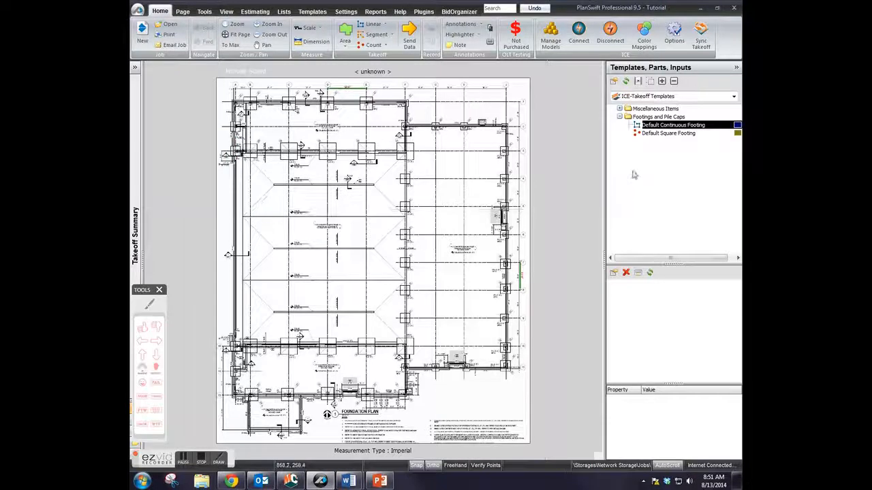
pyautogui.doubleClick(637, 126)
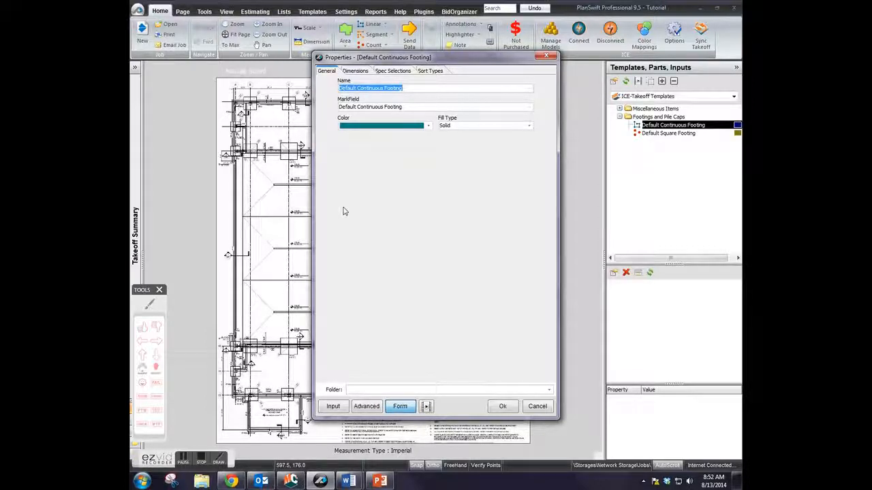
pyautogui.write('2')
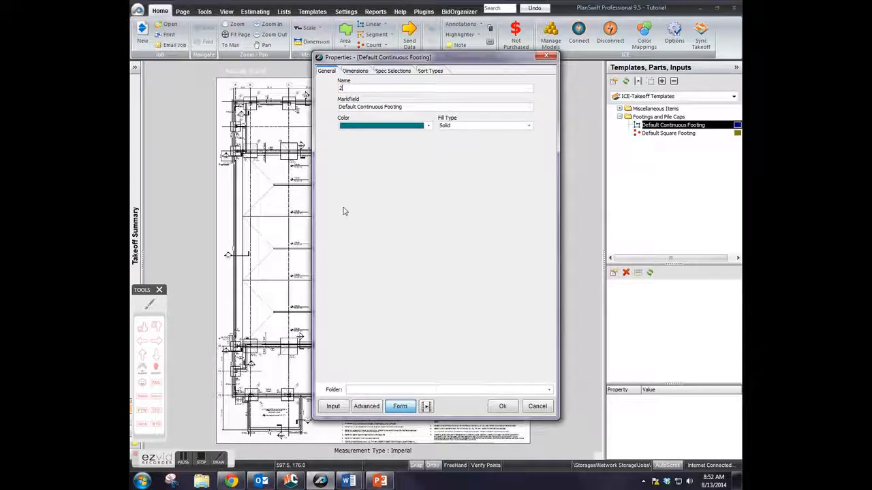
pyautogui.write("' Continuous Footing")
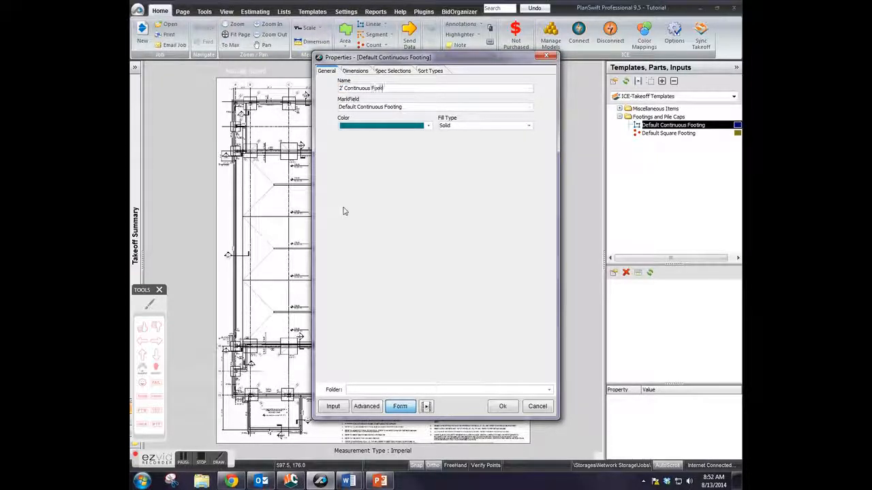
pyautogui.press('Tab')
pyautogui.moveTo(413, 89); pyautogui.dragTo(335, 95)
pyautogui.rightClick(353, 89)
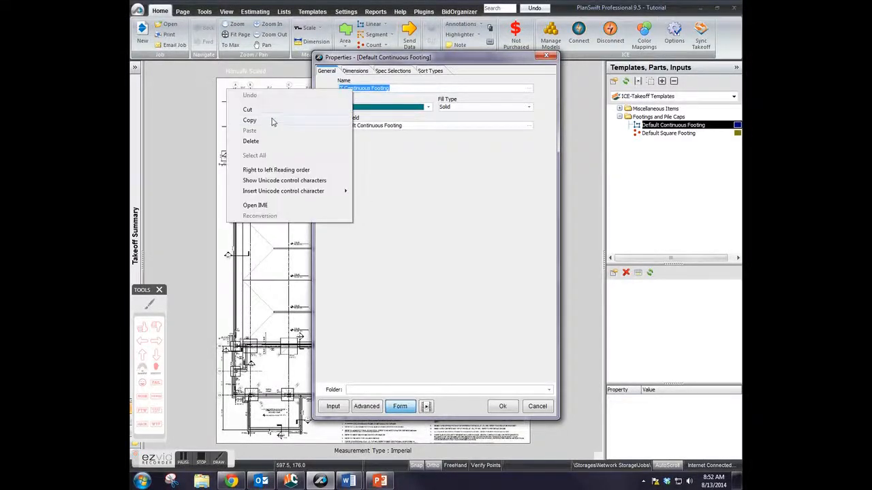
pyautogui.click(271, 120)
pyautogui.moveTo(402, 127); pyautogui.dragTo(332, 125)
pyautogui.hotkey('ctrl', 'v')
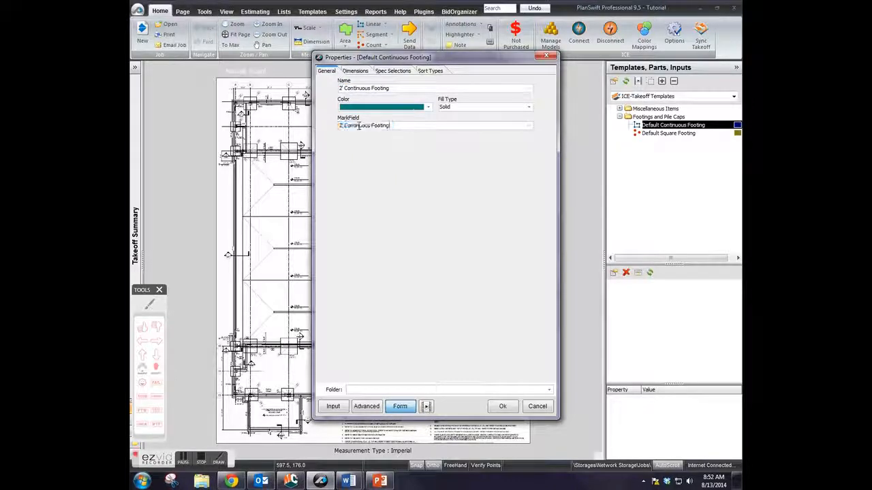
# - In the footing's spec selections, set Method of Placing Concrete to Pour direct and Edge Forms to 2 sides 2B
pyautogui.click(399, 72)
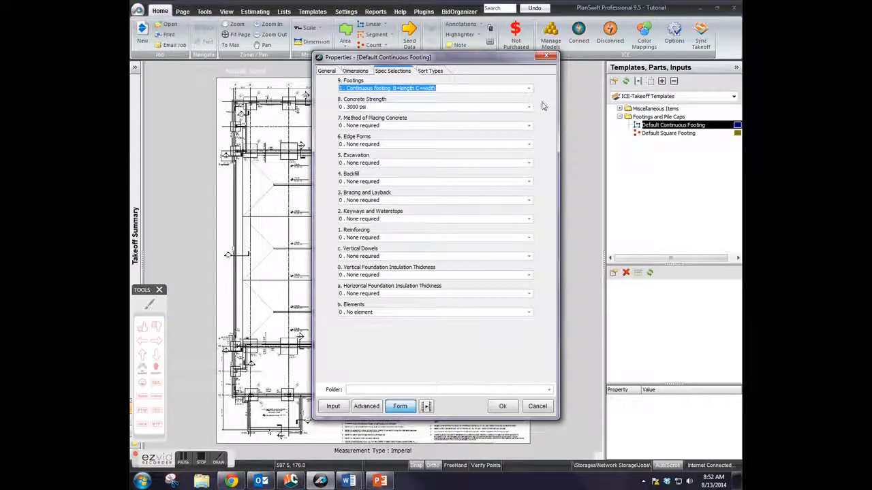
pyautogui.click(529, 126)
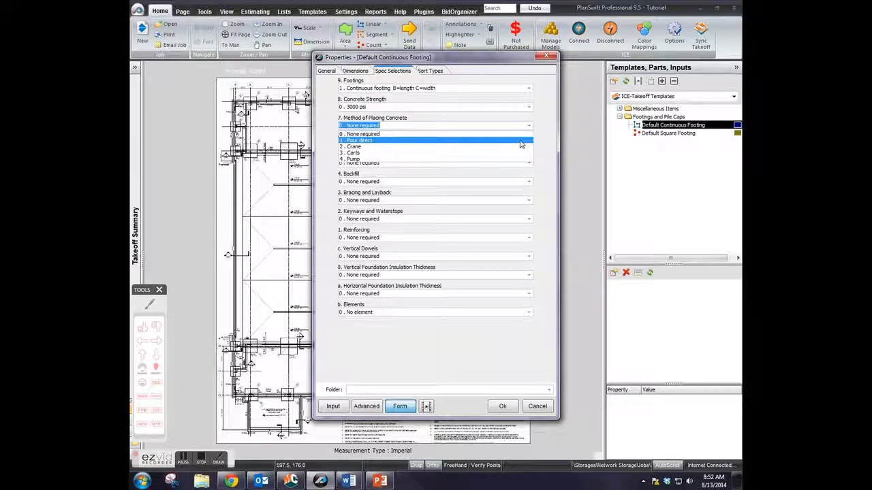
pyautogui.click(520, 141)
pyautogui.click(529, 144)
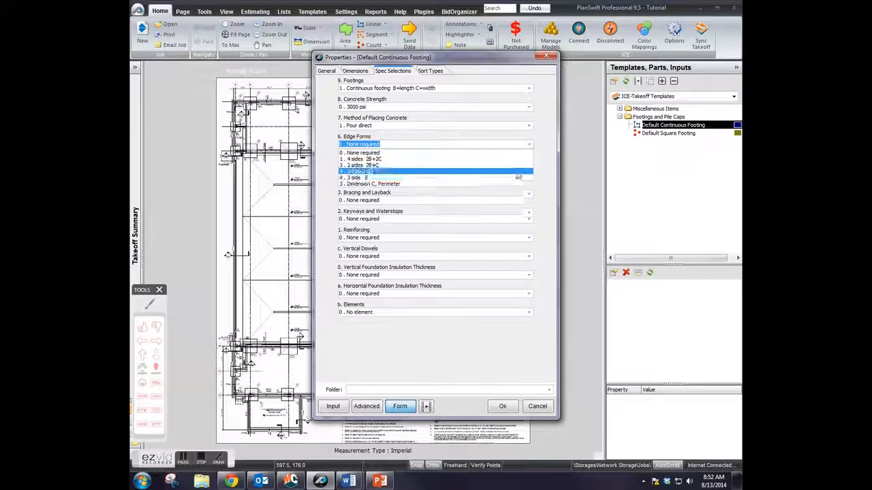
pyautogui.click(519, 172)
# - Choose None required for the footing's Excavation and Hand backfill for its Backfill
pyautogui.click(529, 163)
pyautogui.click(525, 169)
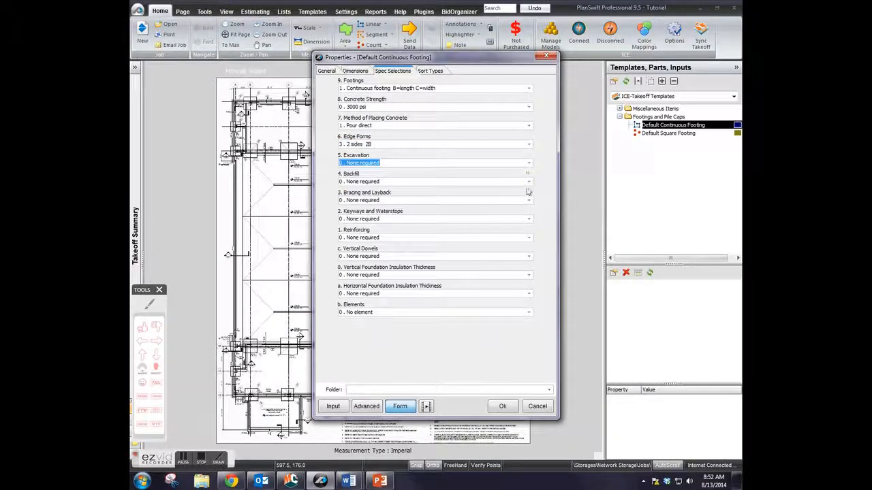
pyautogui.click(528, 181)
pyautogui.click(526, 203)
pyautogui.click(528, 200)
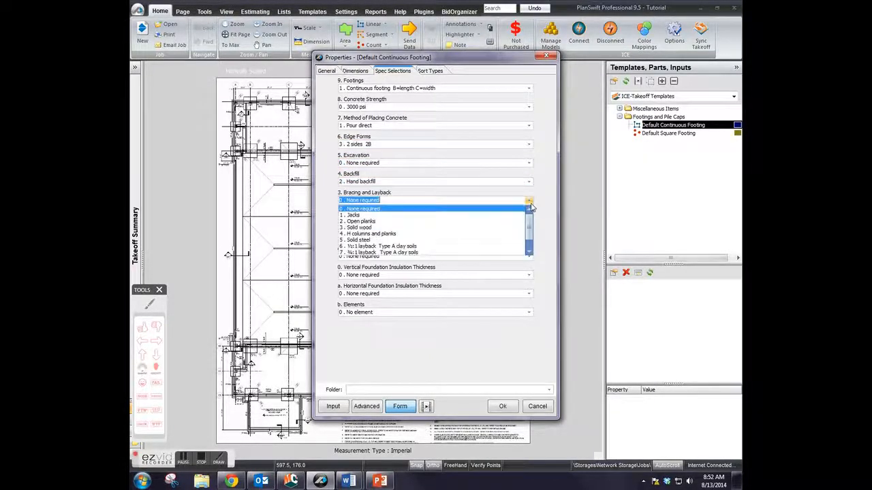
pyautogui.click(528, 202)
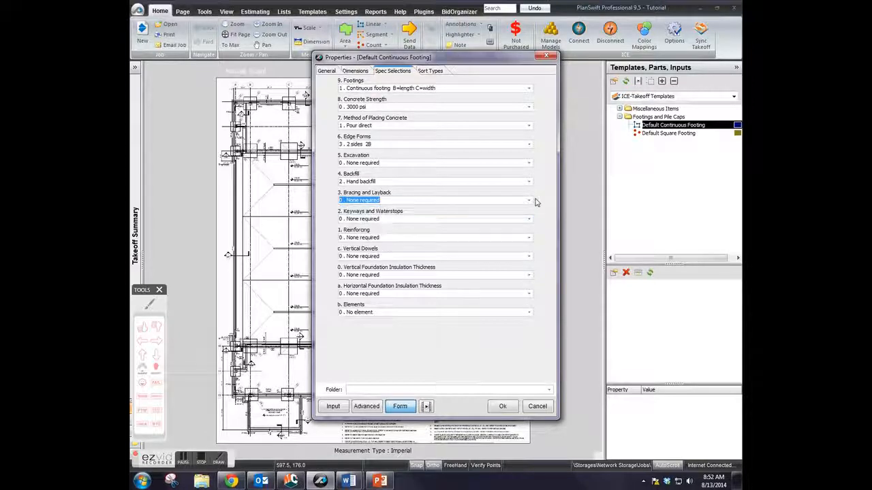
# - Set Keyways and Waterstops to Keyway B=length and Reinforcing to Long bars by pieces and short bars by spacing
pyautogui.click(530, 223)
pyautogui.click(525, 233)
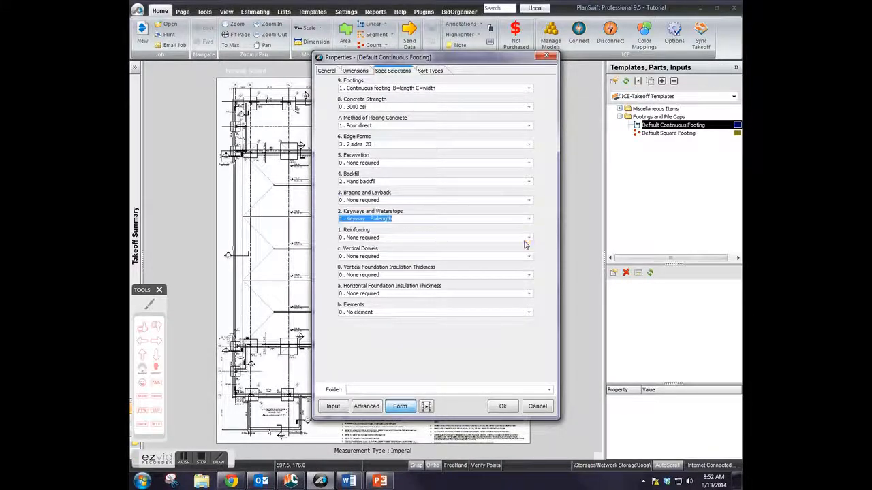
pyautogui.click(529, 238)
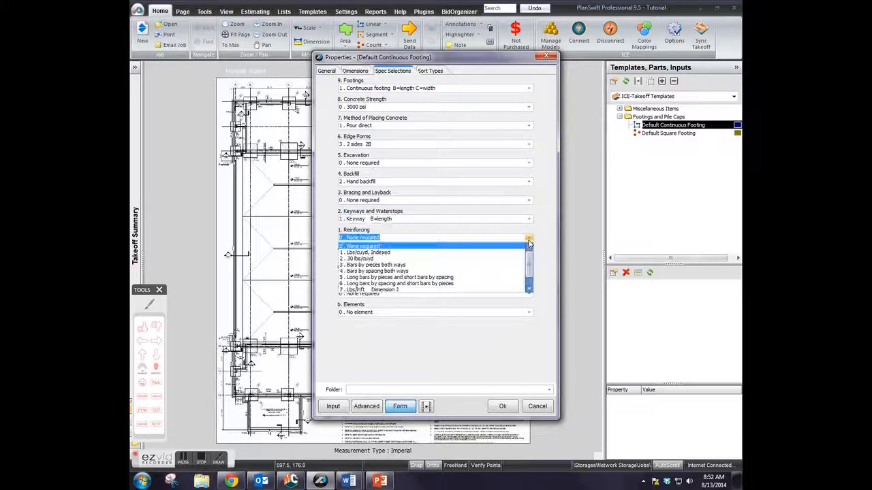
pyautogui.click(477, 278)
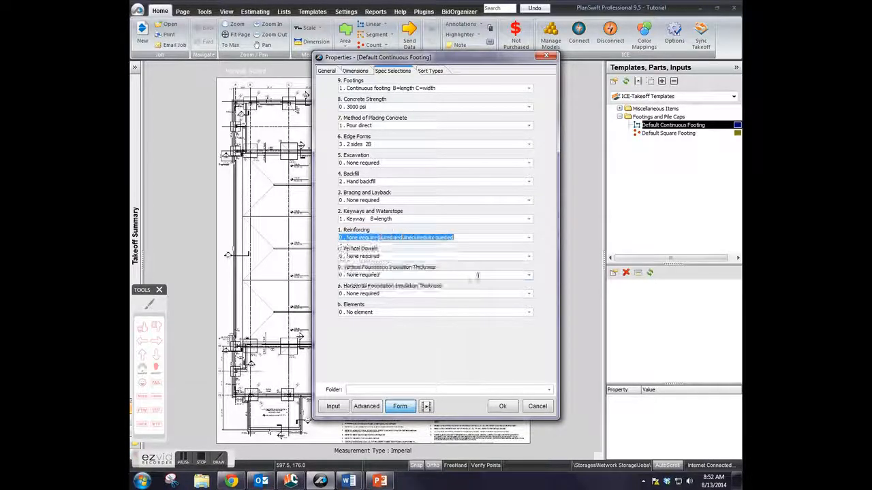
# - Set Vertical Dowels to Dowels by spacing Dimension O and Vertical Foundation Insulation Thickness to 1"
pyautogui.click(528, 257)
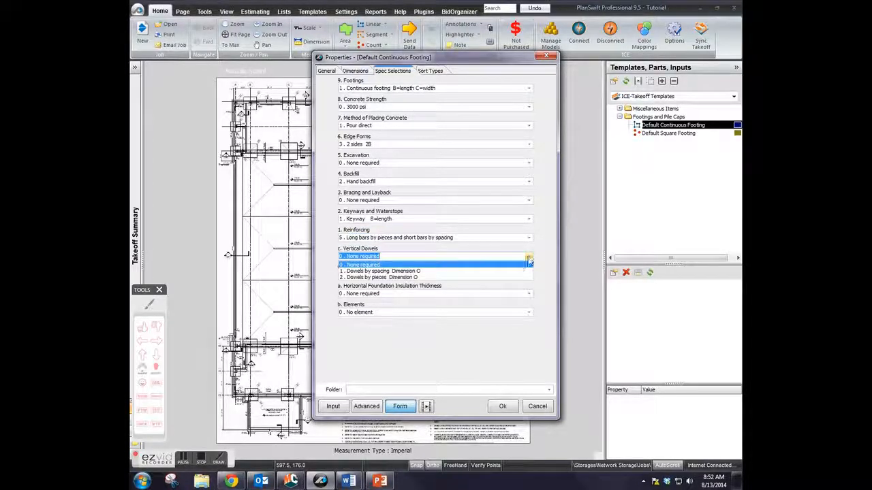
pyautogui.click(481, 278)
pyautogui.click(528, 256)
pyautogui.click(442, 271)
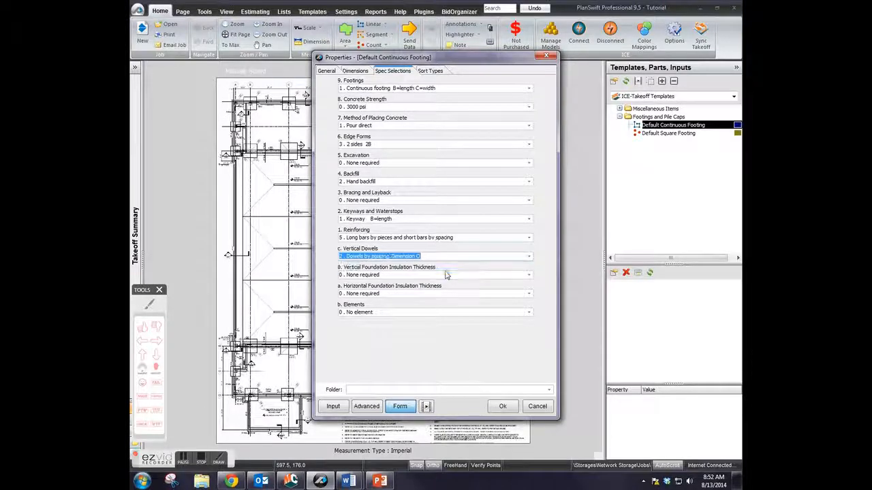
pyautogui.click(530, 276)
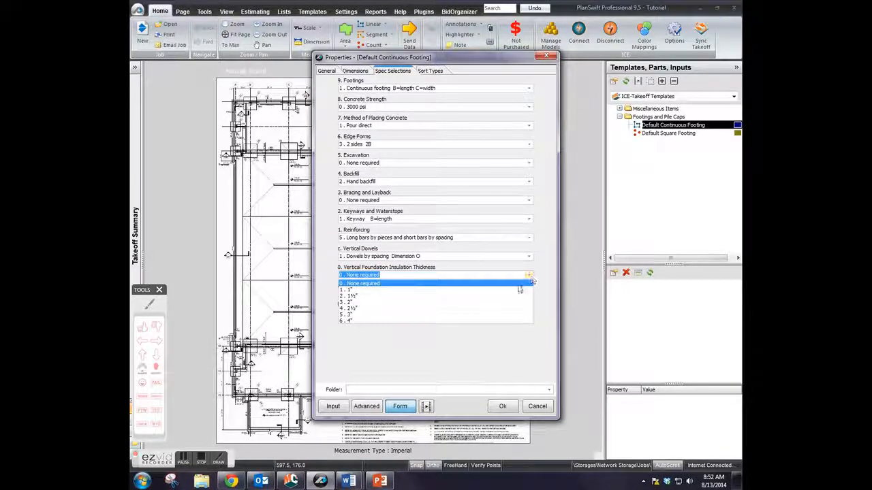
pyautogui.click(521, 290)
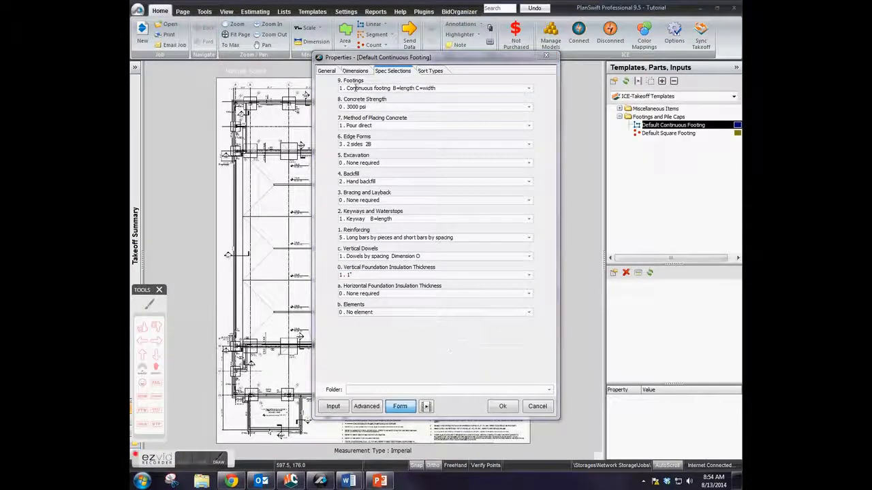
# - Set the continuous footing's width to 2 feet and its thickness to 1 foot in its dimensions
pyautogui.click(355, 71)
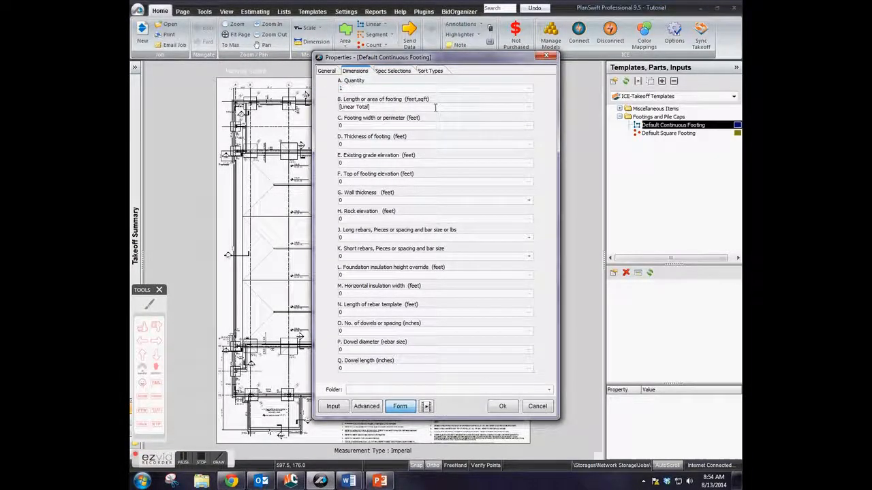
pyautogui.click(422, 126)
pyautogui.write('2')
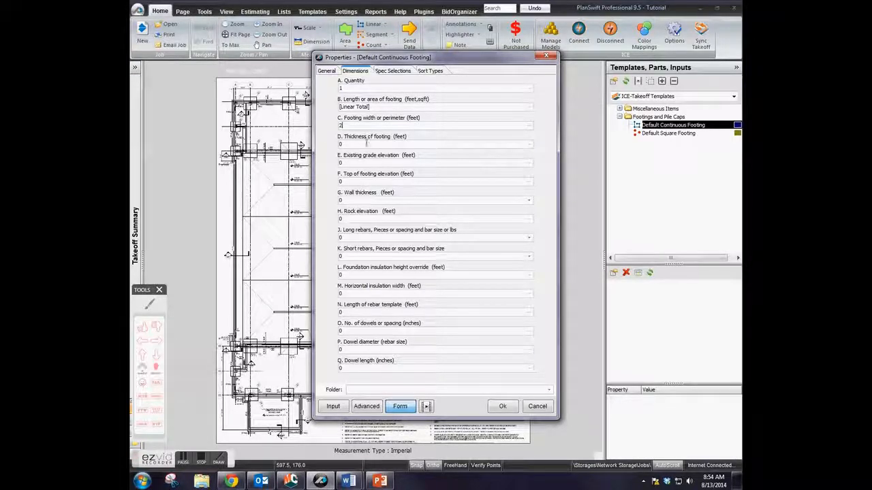
pyautogui.moveTo(367, 143); pyautogui.dragTo(324, 147)
pyautogui.write("1'")
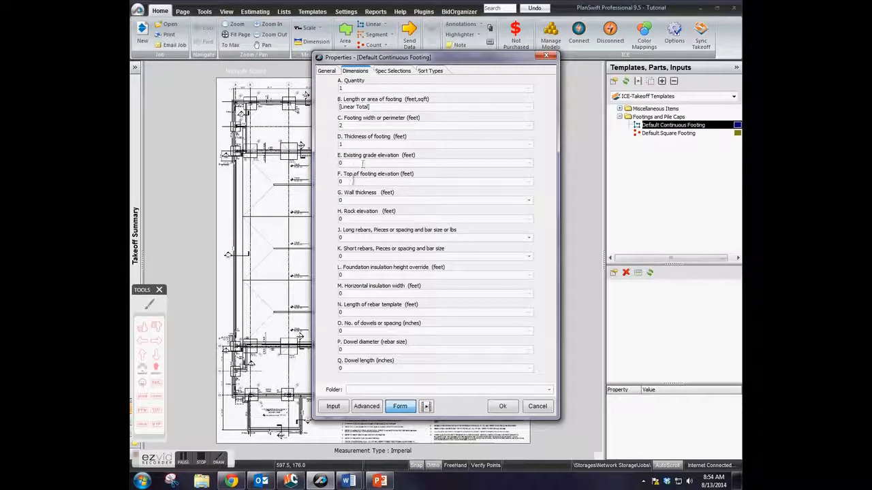
# - Set the continuous footing's top of footing elevation to 1 foot and its wall thickness to 1.00 foot
pyautogui.moveTo(351, 180); pyautogui.dragTo(328, 203)
pyautogui.write('1')
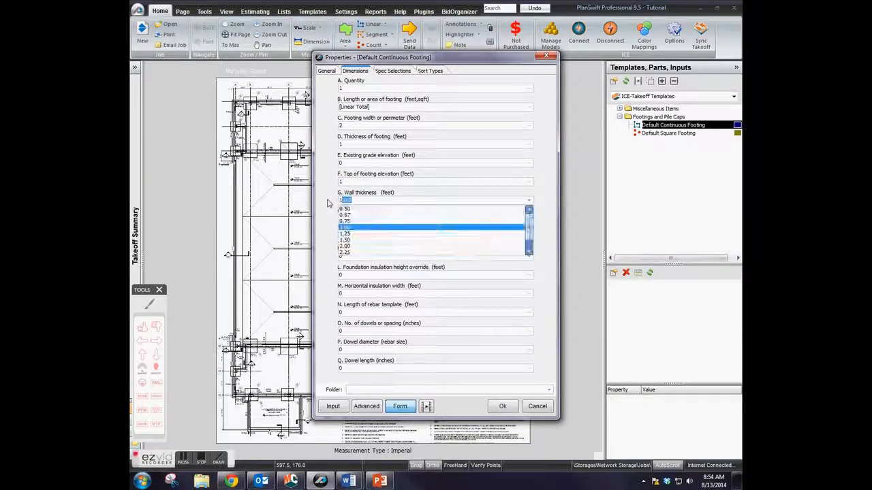
pyautogui.click(345, 229)
pyautogui.press('Tab')
# - Set both the long rebars and the short rebars of the continuous footing to 3.05
pyautogui.press('Tab')
pyautogui.write('3')
pyautogui.press('Tab')
pyautogui.write('3')
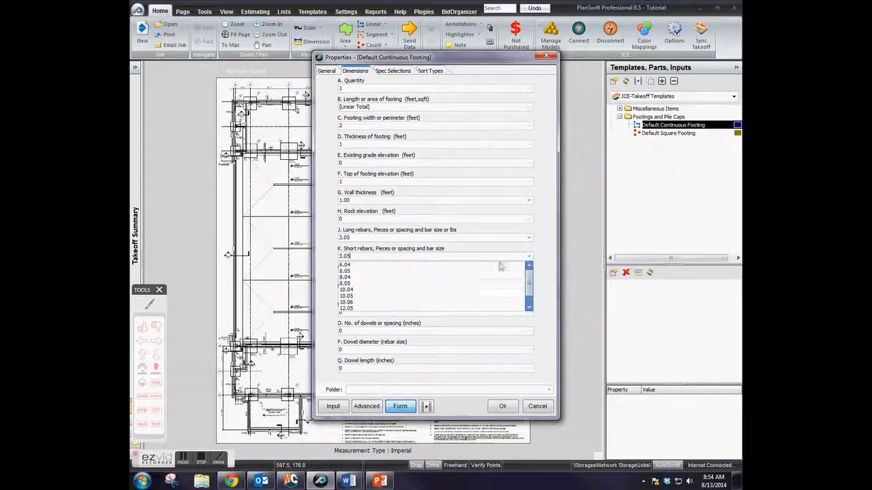
pyautogui.press('Tab')
# - Set the footing's dowel spacing to 12 inches, dowel diameter to rebar size 4, and dowel length to 18 inches
pyautogui.press('Tab')
pyautogui.press('Tab')
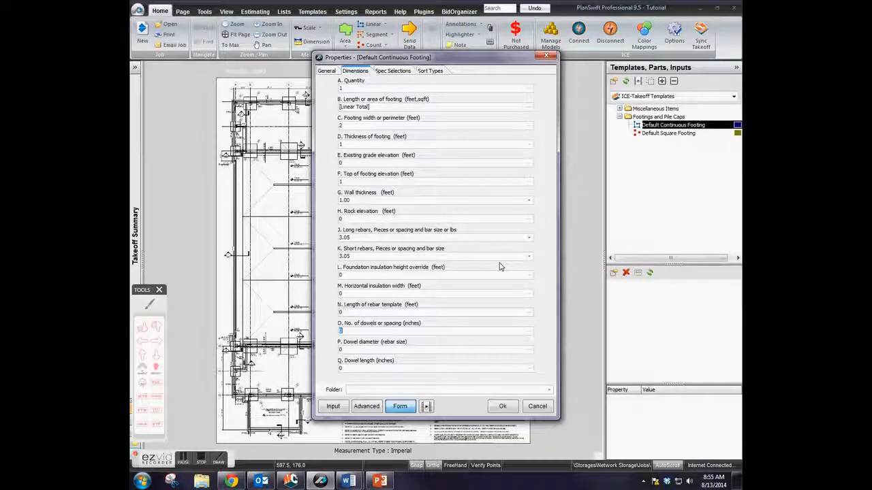
pyautogui.write('12')
pyautogui.press('Tab')
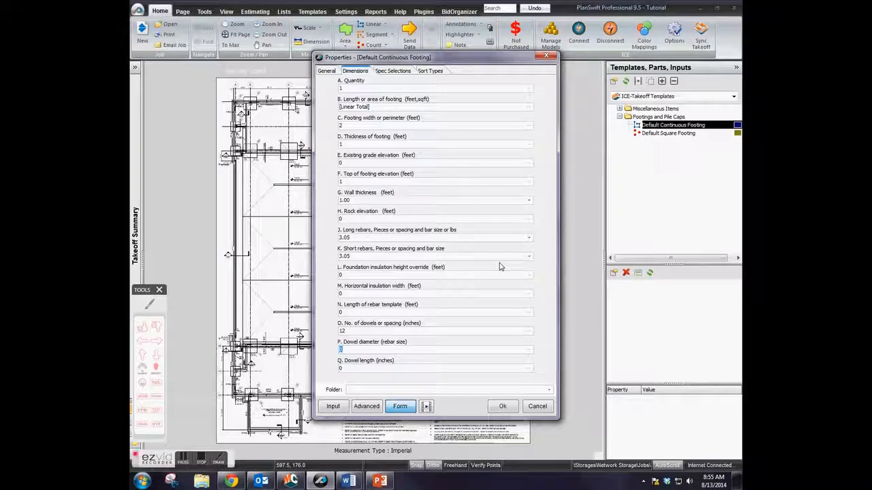
pyautogui.write('4')
pyautogui.press('Tab')
pyautogui.write('18')
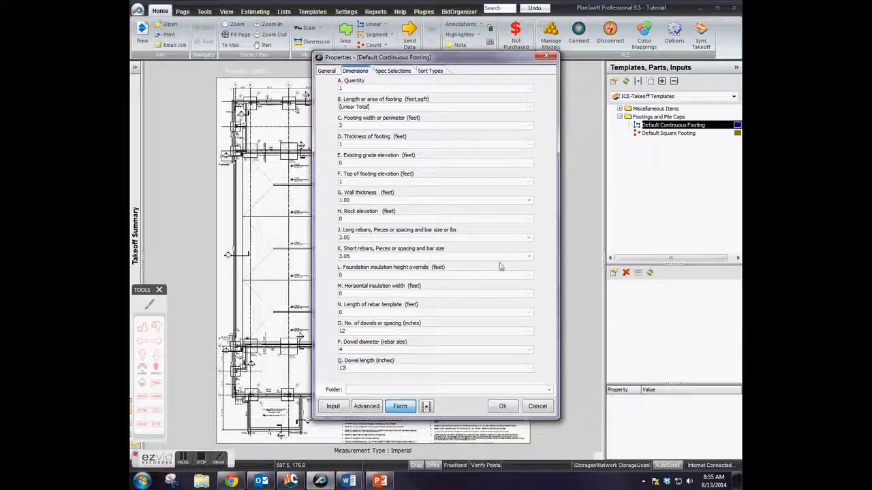
# - Change the 2' Continuous Footing's color to green and accept its properties to begin recording the takeoff
pyautogui.click(392, 71)
pyautogui.click(432, 71)
pyautogui.click(407, 71)
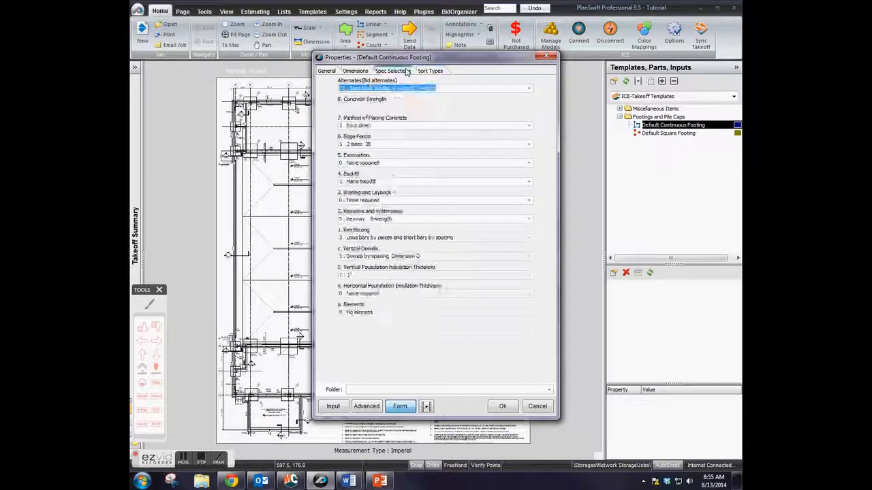
pyautogui.click(355, 71)
pyautogui.click(327, 72)
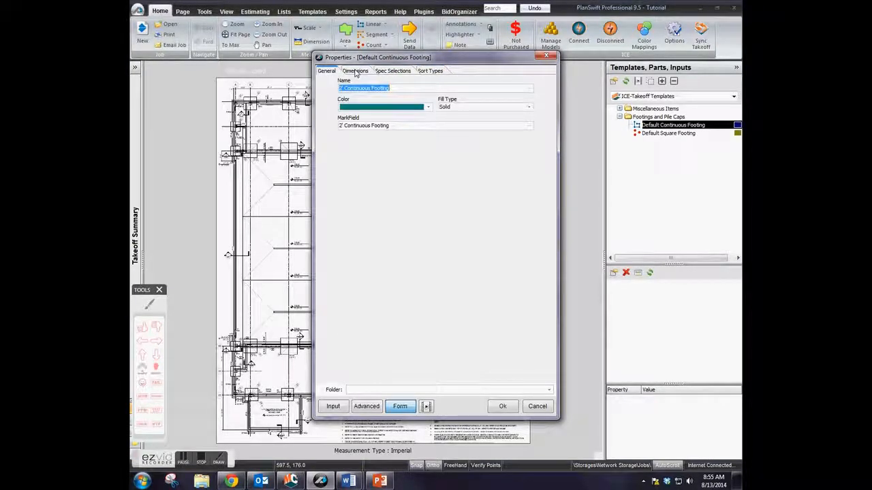
pyautogui.click(429, 108)
pyautogui.click(372, 158)
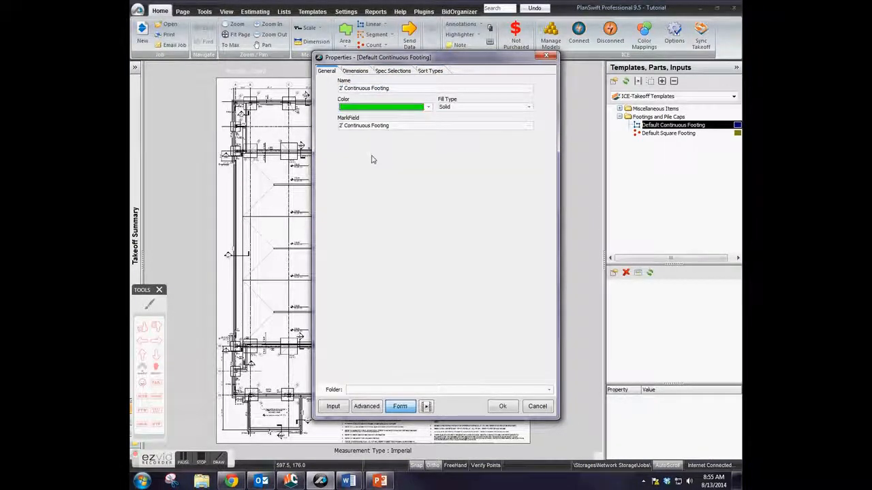
pyautogui.click(502, 406)
# - Trace the footing along the right wing's upper wall and down its right wall, following the jog around the stoop
pyautogui.click(406, 126)
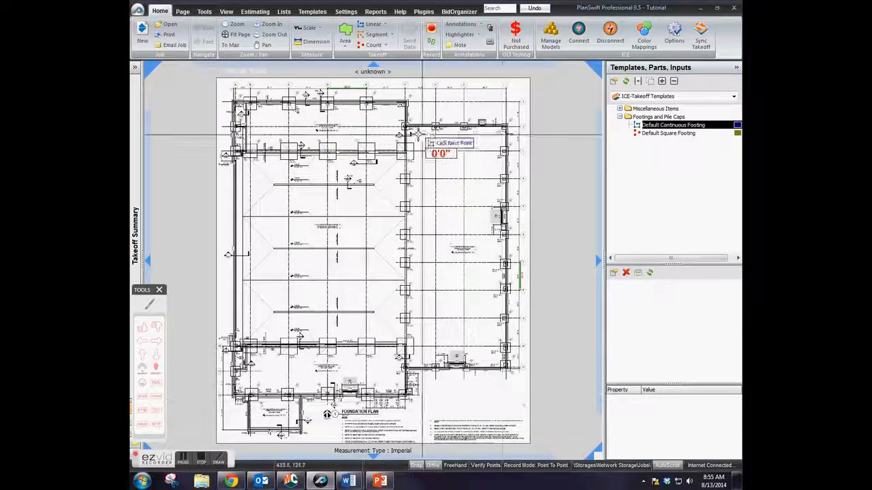
pyautogui.click(508, 126)
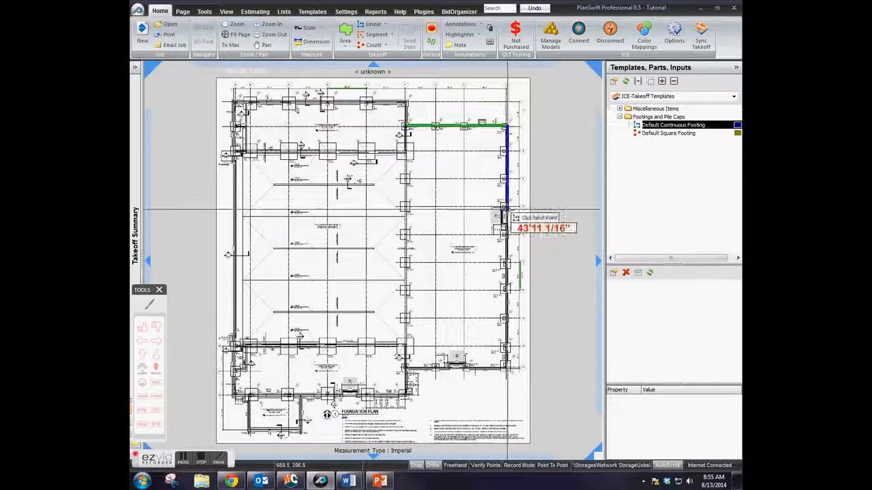
pyautogui.scroll(5, 509, 219)
pyautogui.click(506, 213)
pyautogui.click(461, 214)
pyautogui.click(462, 322)
pyautogui.click(505, 322)
# - Continue the footing along the right wing's lower wall, around the stoop recess to the main building, and end the run
pyautogui.scroll(-5, 511, 300)
pyautogui.click(473, 319)
pyautogui.scroll(5, 429, 320)
pyautogui.click(426, 305)
pyautogui.click(425, 241)
pyautogui.click(245, 241)
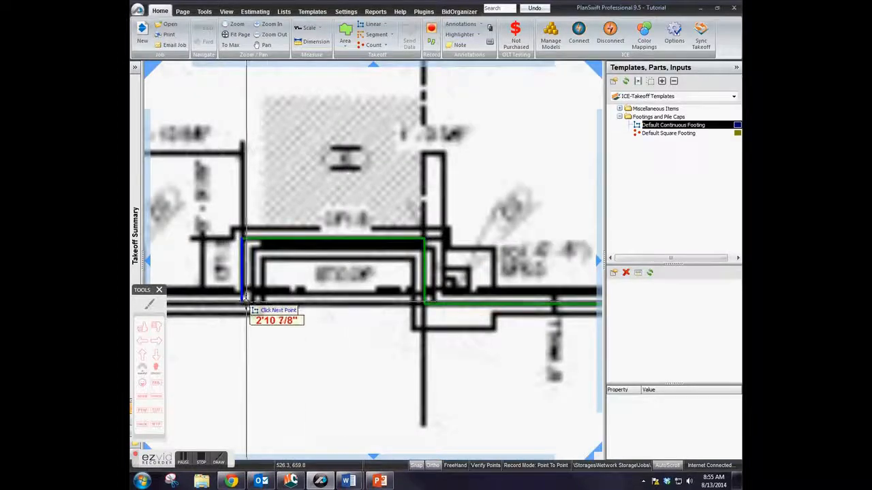
pyautogui.click(245, 305)
pyautogui.scroll(-6, 245, 303)
pyautogui.click(399, 264)
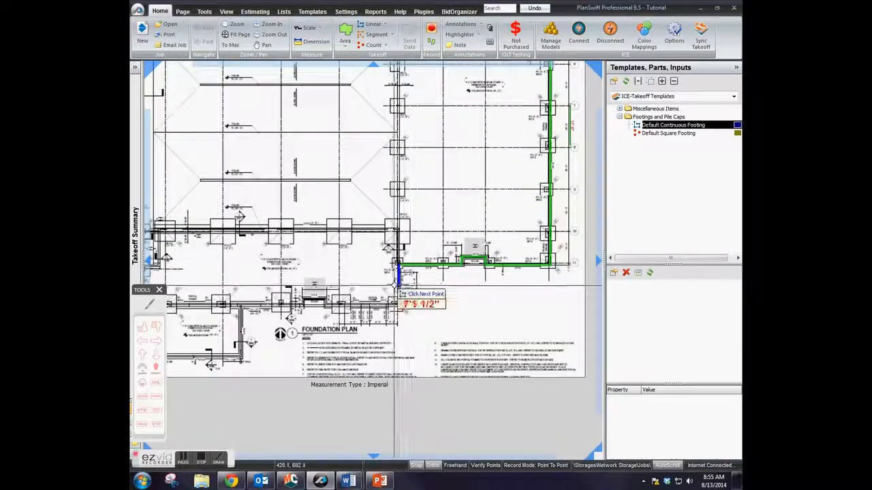
pyautogui.press('Escape')
# - Collapse the templates list and expand the takeoff summary beside the full plan
pyautogui.scroll(-3, 401, 277)
pyautogui.moveTo(445, 157); pyautogui.dragTo(421, 259)
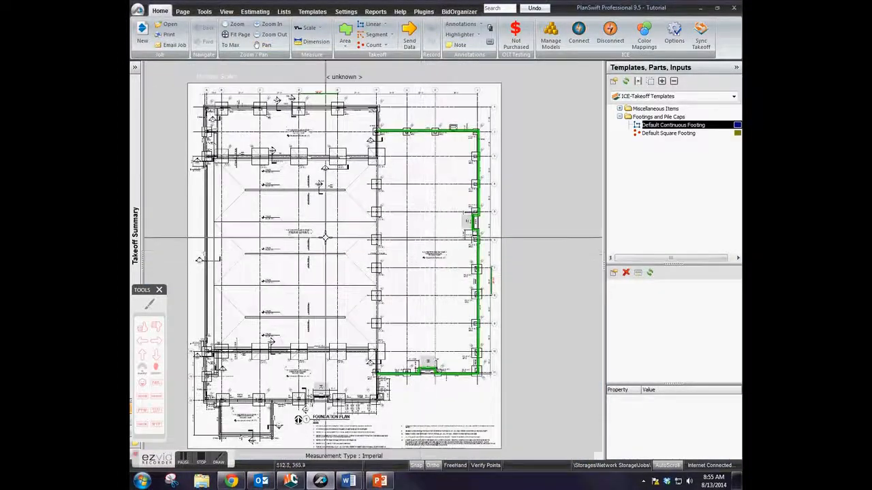
pyautogui.click(736, 67)
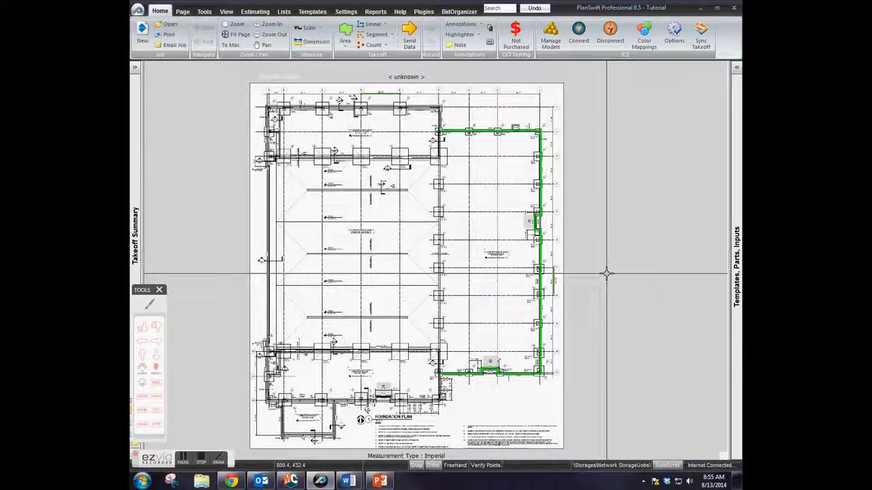
pyautogui.click(134, 69)
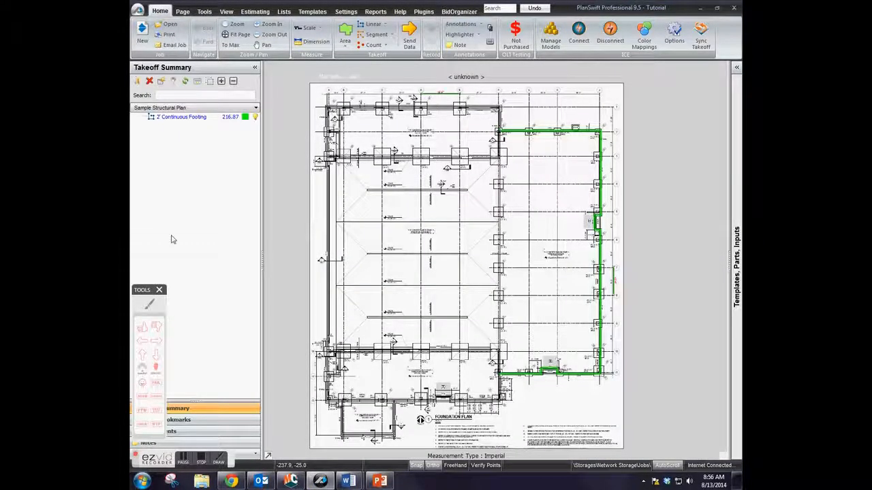
pyautogui.click(150, 305)
pyautogui.moveTo(139, 115)
pyautogui.mouseDown()
pyautogui.moveTo(189, 150)
pyautogui.moveTo(142, 101)
pyautogui.moveTo(134, 108)
pyautogui.mouseUp()
pyautogui.rightClick(176, 177)
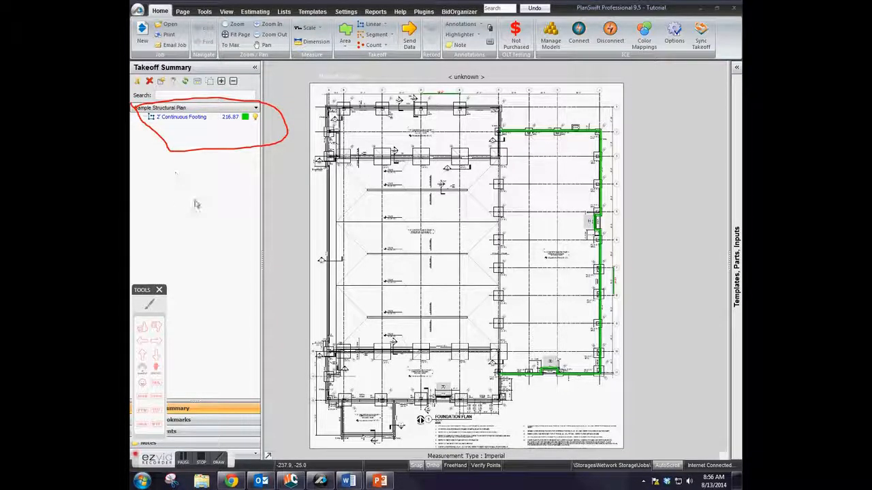
# - Examine the 2' Continuous Footing takeoff listed under the Sample Structural Plan page among the pages and bookmarks
pyautogui.click(162, 119)
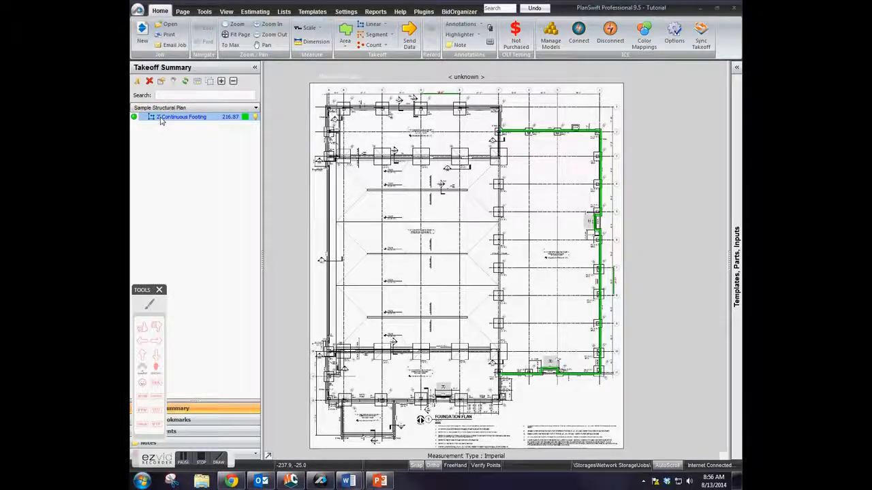
pyautogui.click(194, 423)
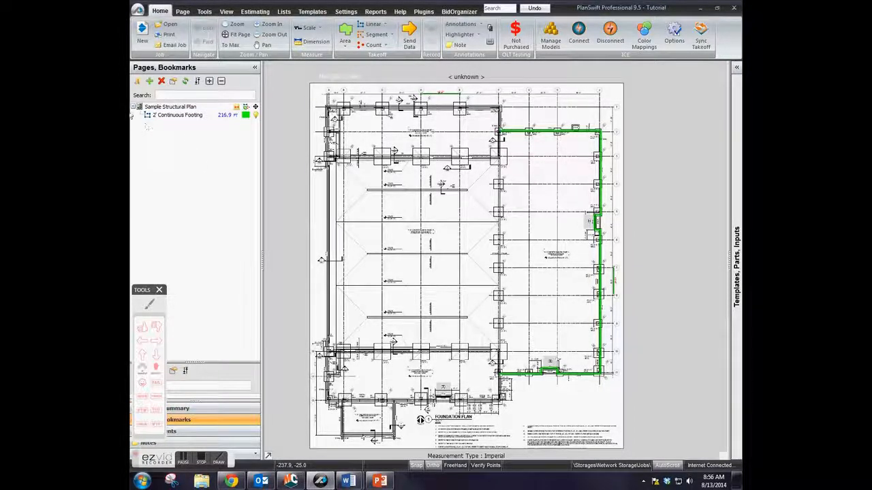
pyautogui.click(135, 109)
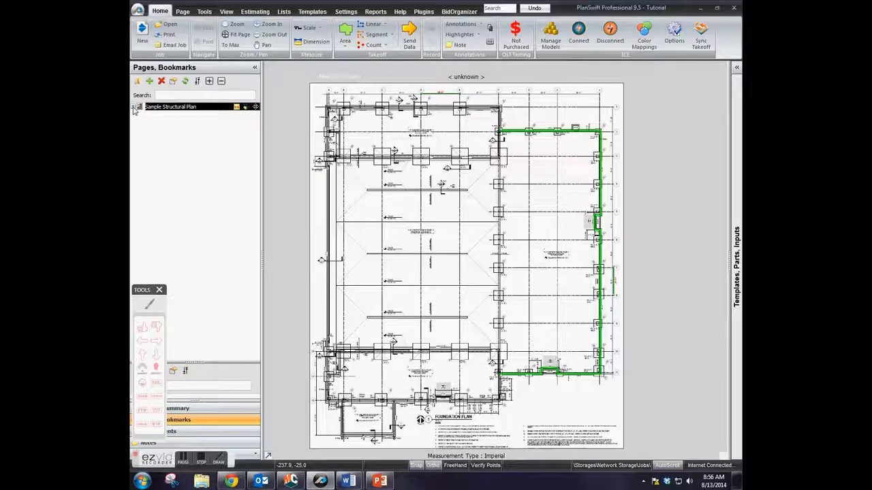
pyautogui.click(152, 117)
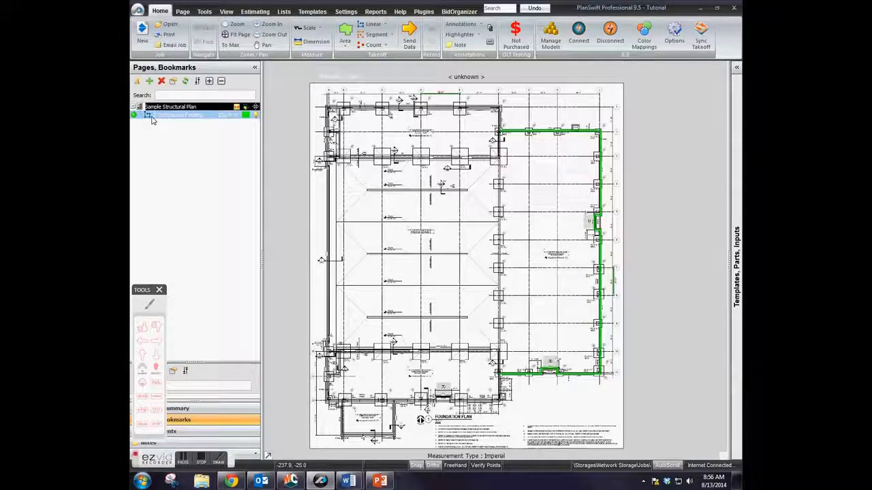
pyautogui.click(134, 107)
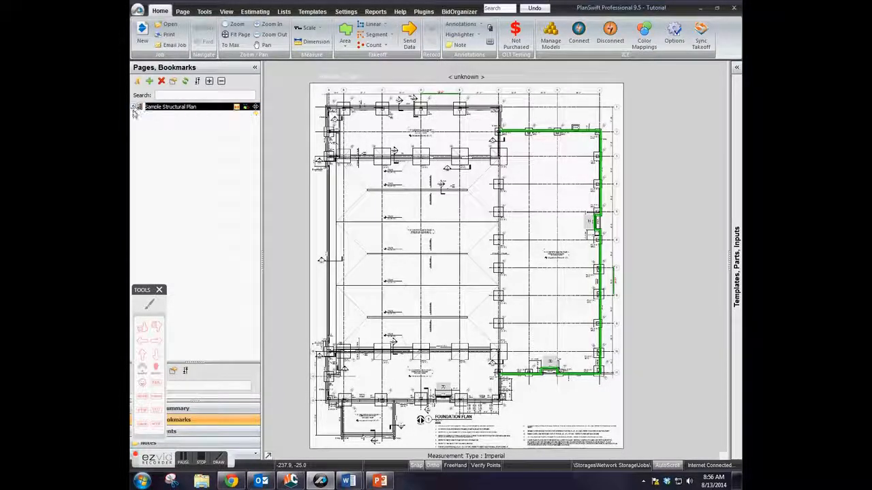
# - Resume the 2' Continuous Footing takeoff from the summary and trace the three outer walls of the small lower-left extension
pyautogui.click(185, 409)
pyautogui.click(154, 118)
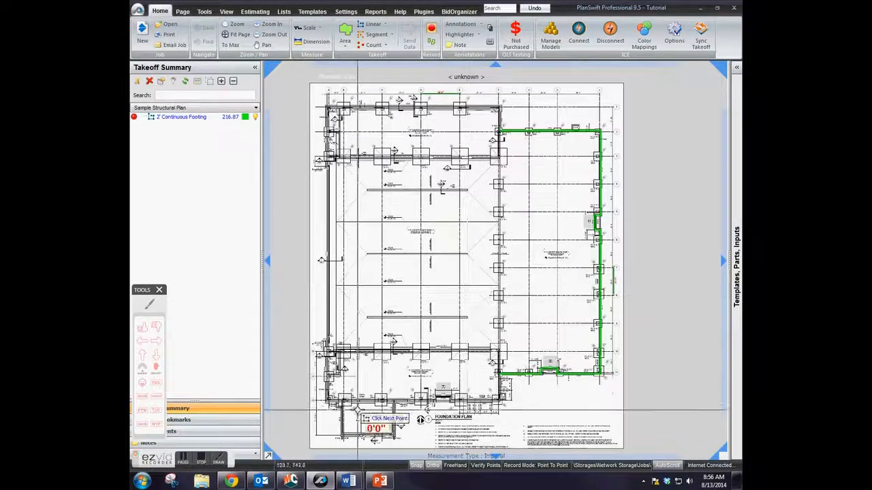
pyautogui.scroll(1, 351, 411)
pyautogui.click(425, 351)
pyautogui.click(348, 350)
pyautogui.click(347, 298)
# - Add a new section of the 2' Continuous Footing along the main building's long left wall and stop recording
pyautogui.rightClick(350, 294)
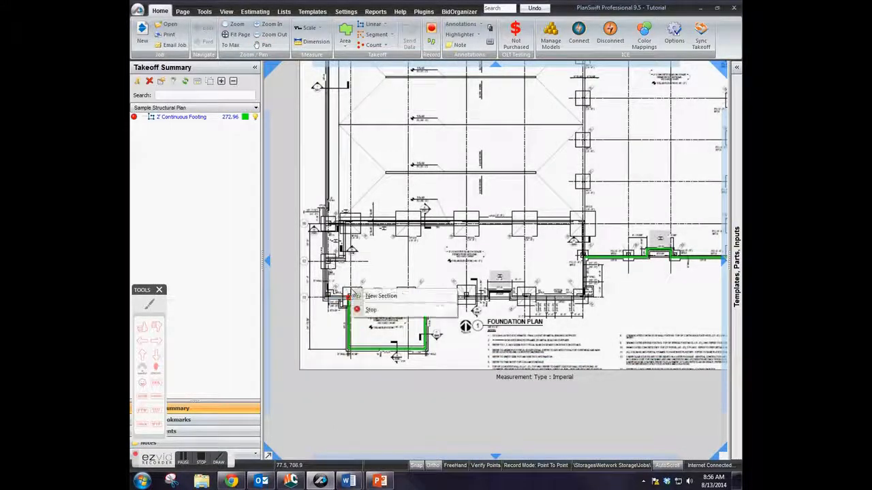
pyautogui.click(381, 295)
pyautogui.click(330, 224)
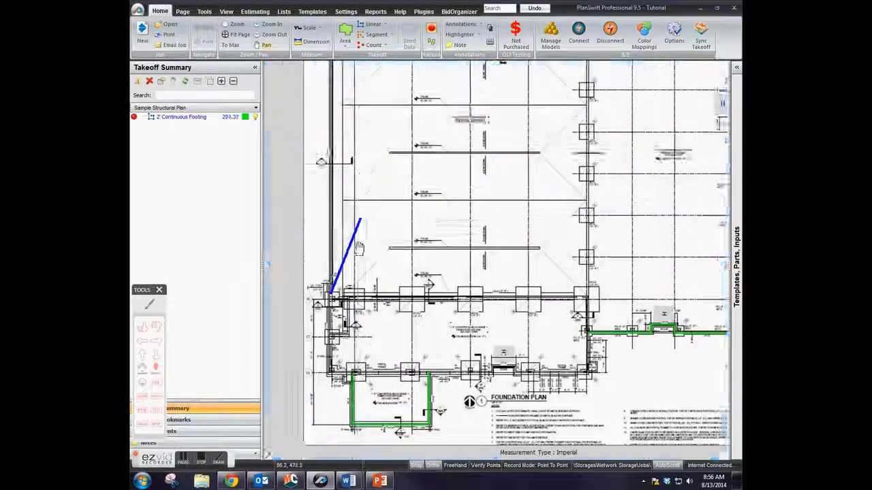
pyautogui.click(330, 148)
pyautogui.rightClick(349, 197)
pyautogui.click(365, 219)
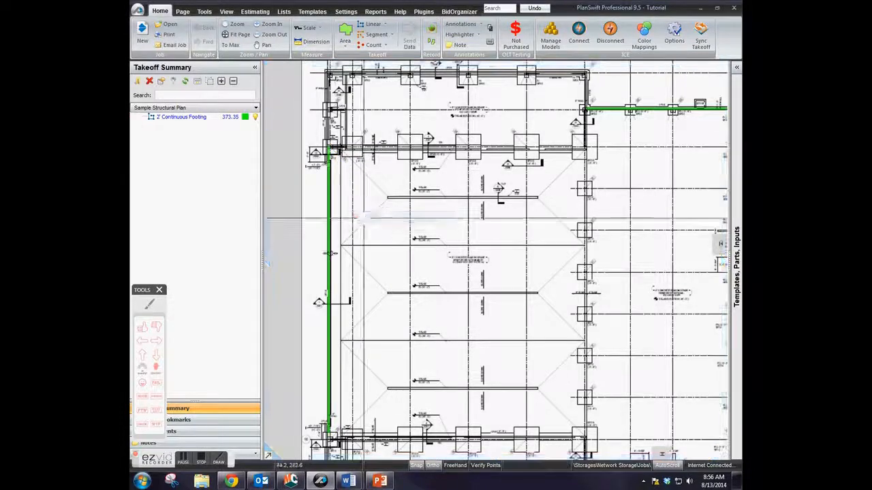
# - Collapse the takeoff summary and bring the whole foundation plan into view
pyautogui.scroll(-2, 334, 256)
pyautogui.moveTo(356, 250); pyautogui.dragTo(347, 222)
pyautogui.click(255, 67)
pyautogui.moveTo(479, 282); pyautogui.dragTo(477, 279)
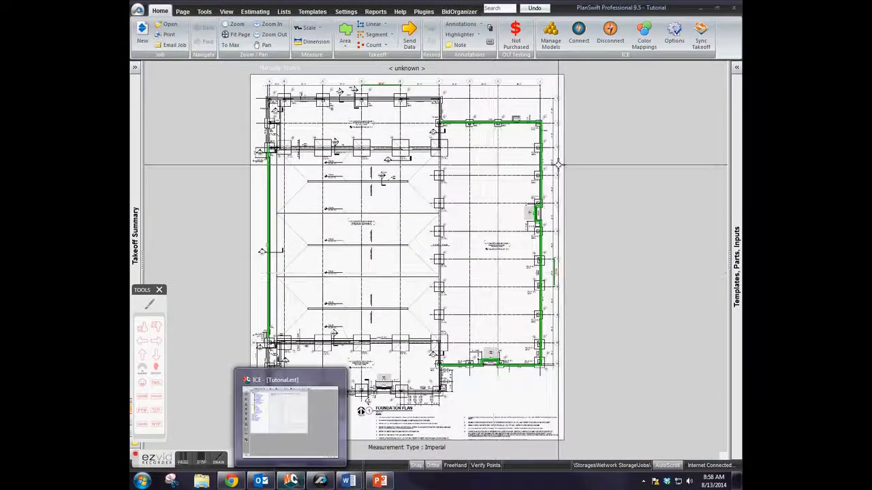
# - Connect to ICE and enable ICE integration for all takeoff items
pyautogui.click(579, 33)
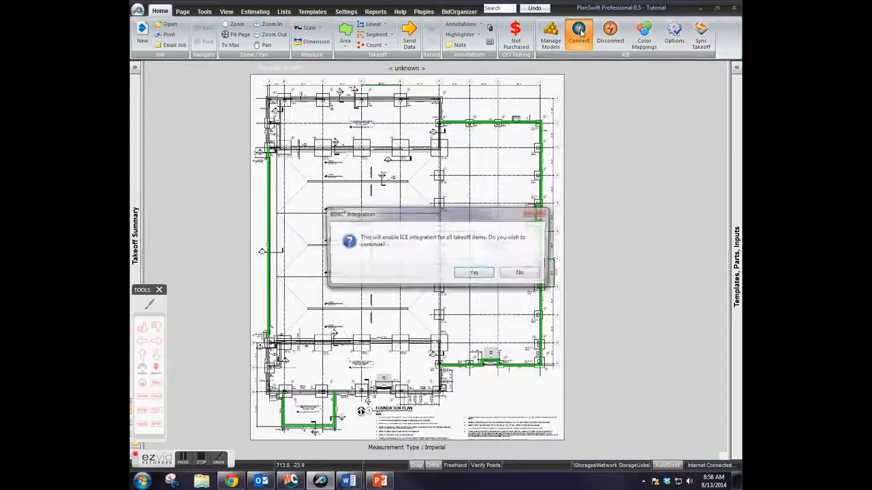
pyautogui.click(476, 273)
pyautogui.click(498, 242)
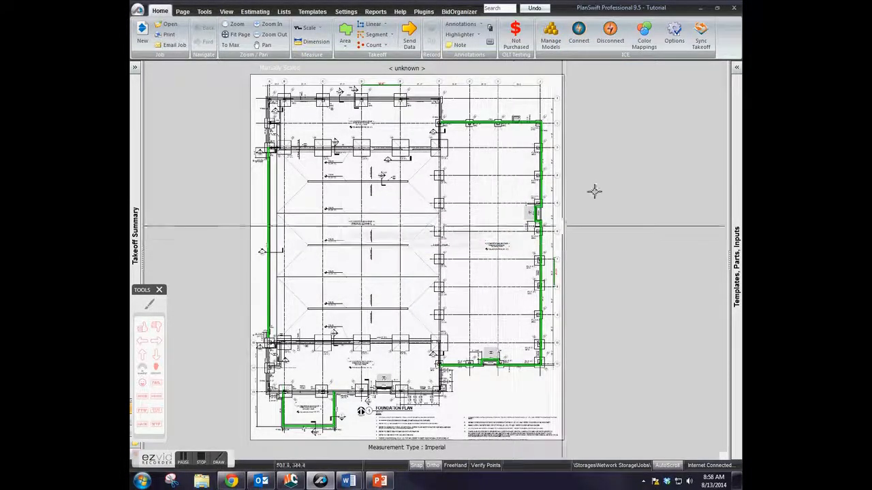
# - Synchronize the takeoff with the current ICE estimate, exporting the new takeoff items
pyautogui.click(702, 35)
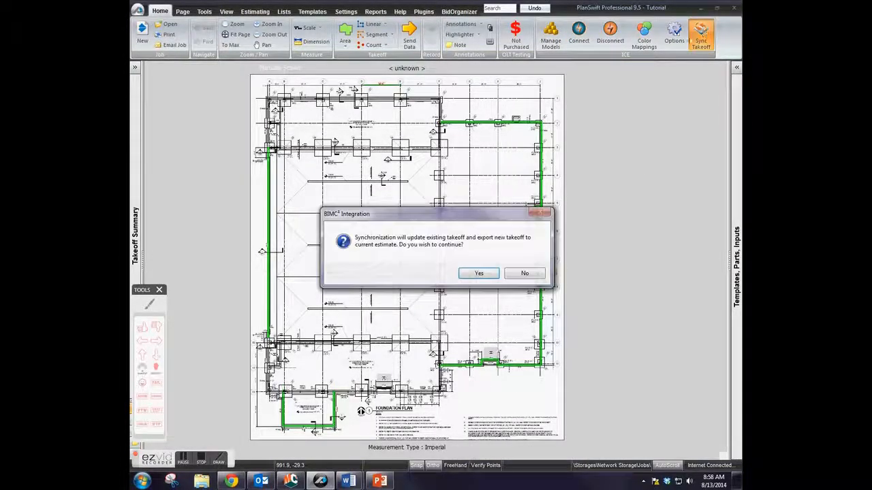
pyautogui.click(482, 274)
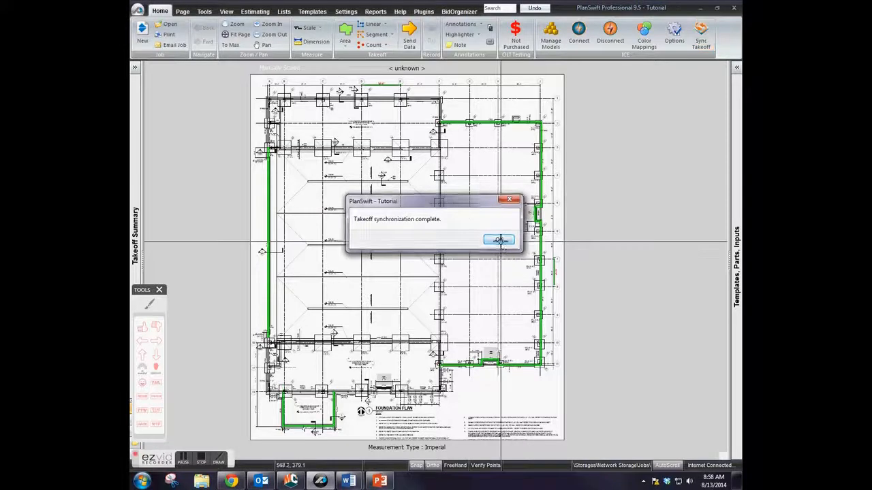
pyautogui.click(499, 240)
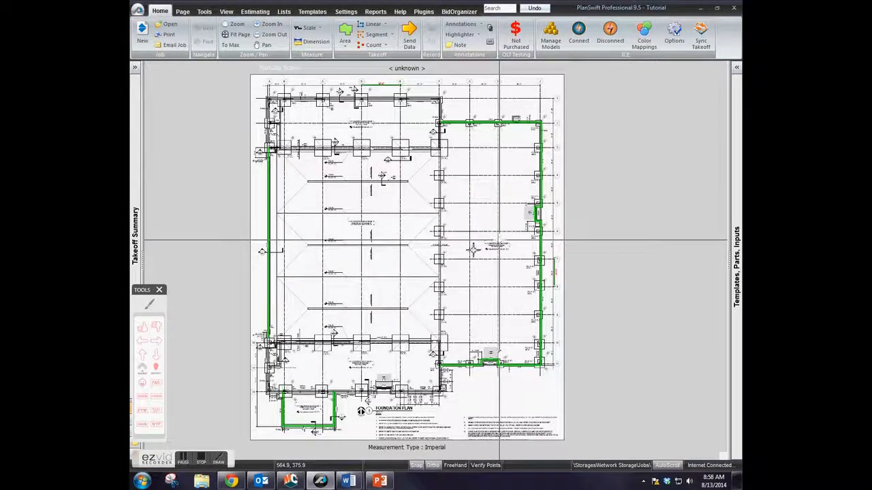
pyautogui.click(143, 328)
pyautogui.click(453, 220)
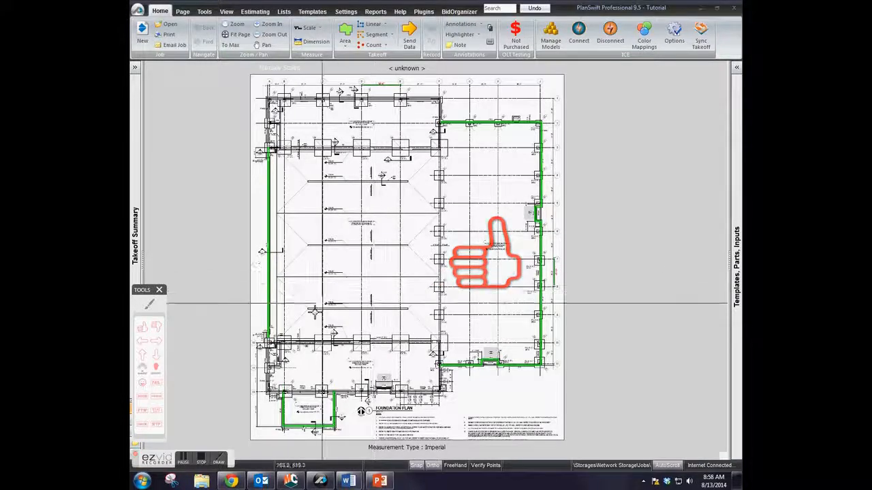
# - Switch to ICE and expand Footings and Pile Caps among the construction systems used in the estimate
pyautogui.click(290, 481)
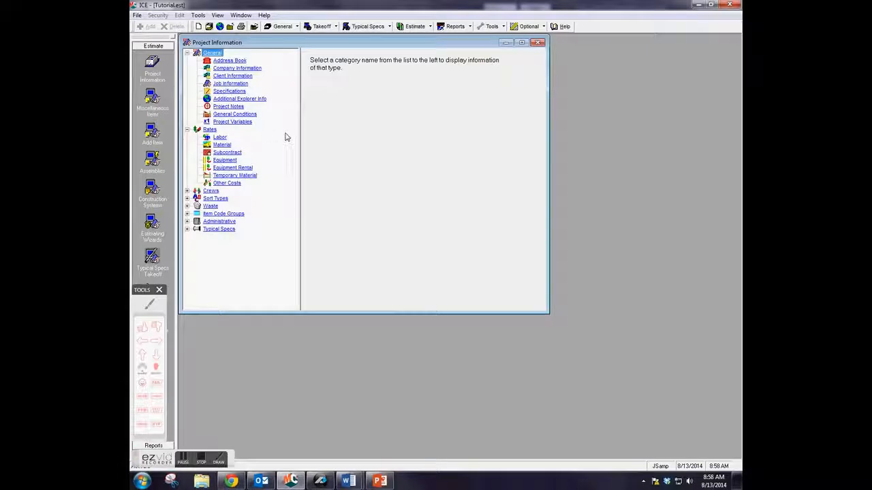
pyautogui.click(153, 191)
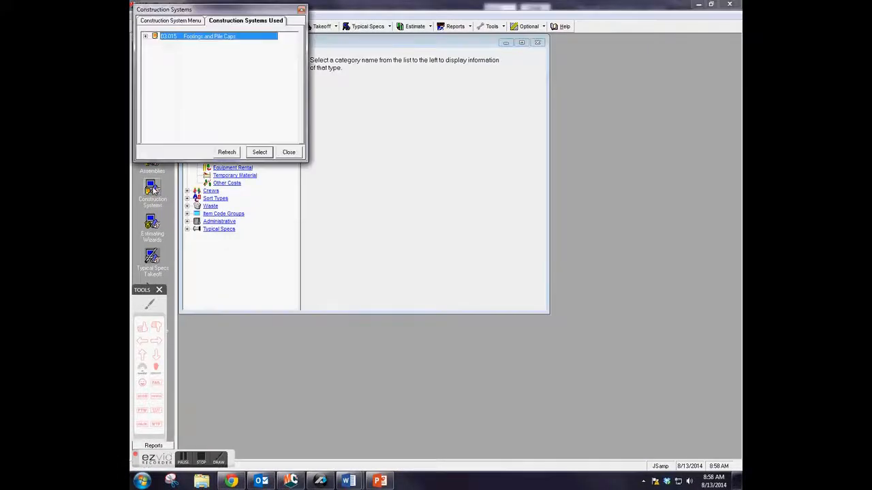
pyautogui.click(206, 22)
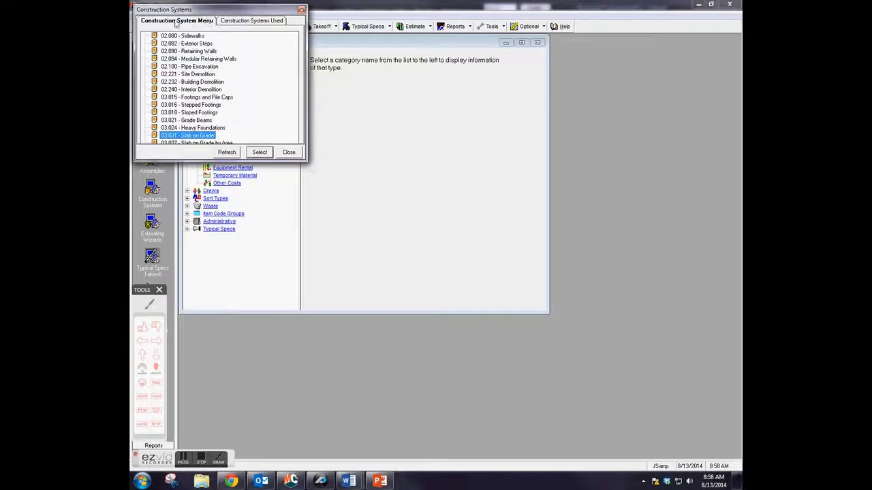
pyautogui.click(148, 306)
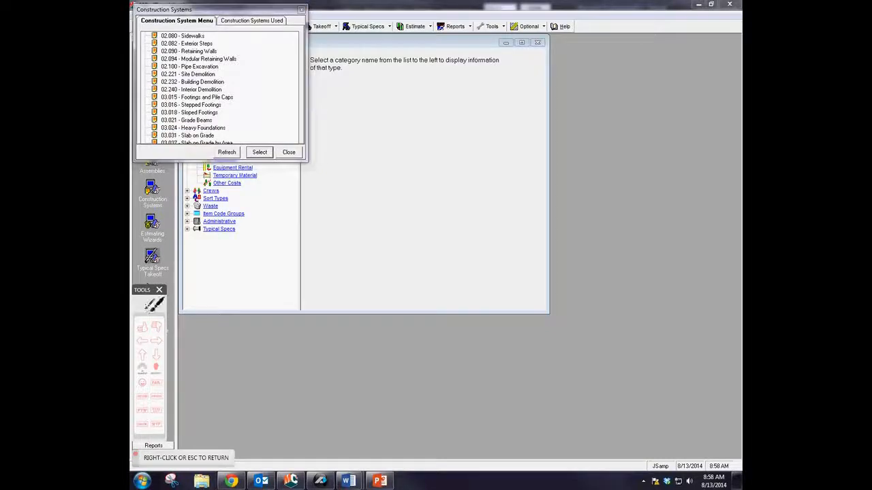
pyautogui.moveTo(278, 6); pyautogui.dragTo(238, 28)
pyautogui.rightClick(233, 33)
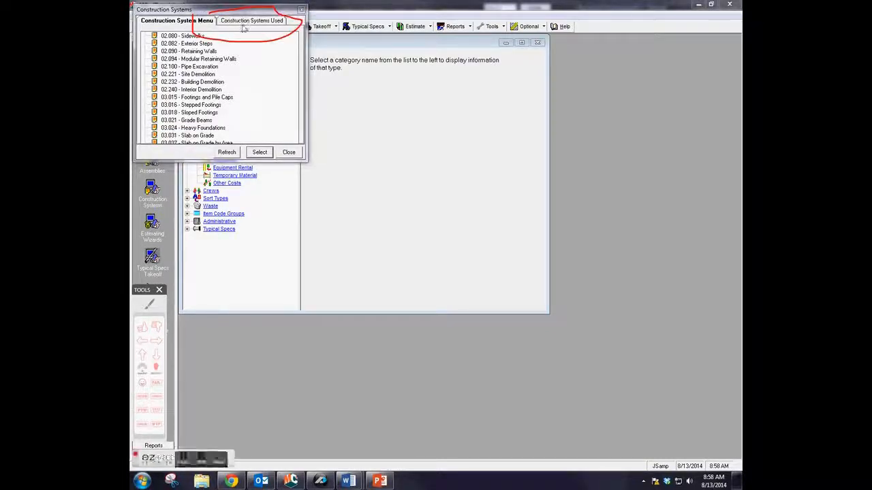
pyautogui.click(245, 20)
pyautogui.click(145, 36)
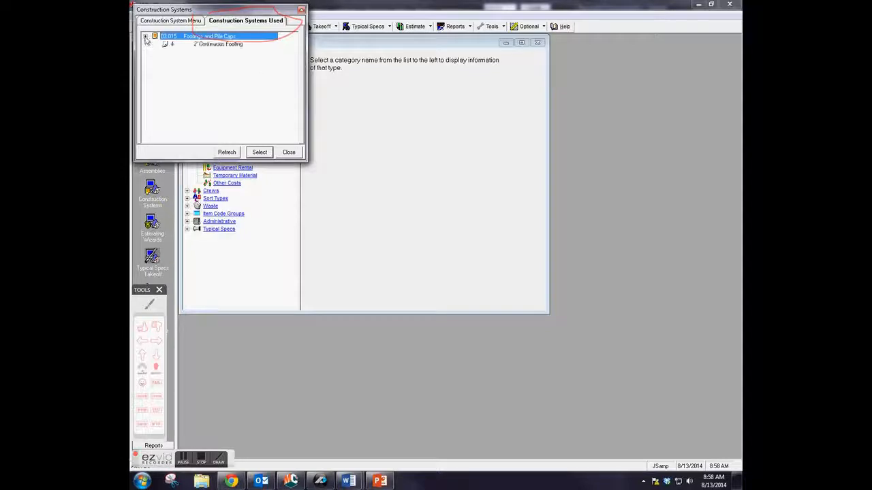
pyautogui.click(142, 327)
pyautogui.click(221, 85)
pyautogui.rightClick(213, 55)
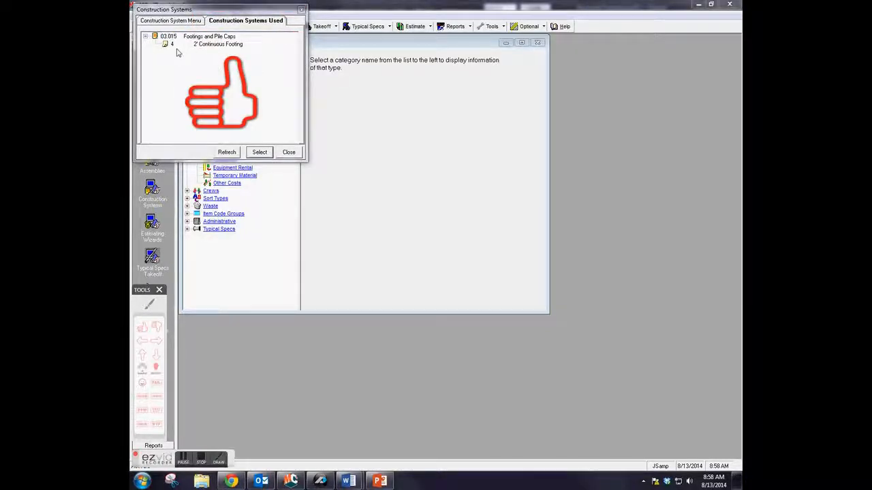
# - Open the 2' Continuous Footing takeoff entry and review its length, width and thickness inputs
pyautogui.doubleClick(171, 44)
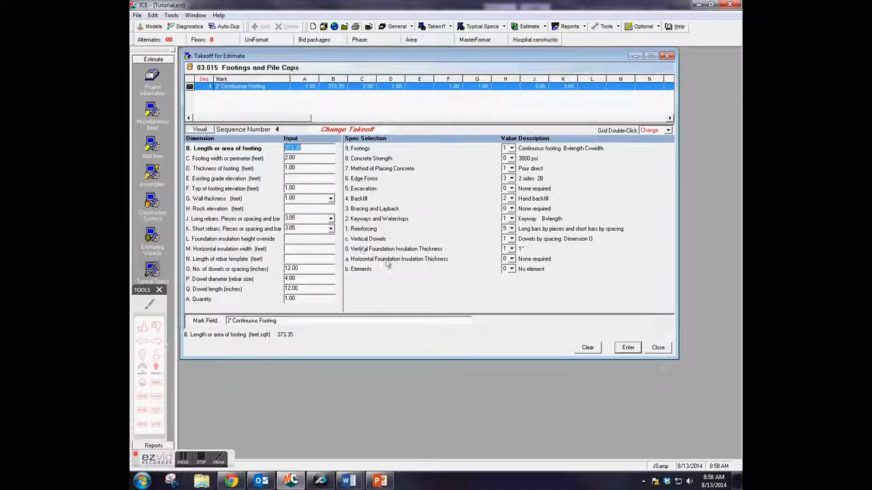
pyautogui.click(310, 148)
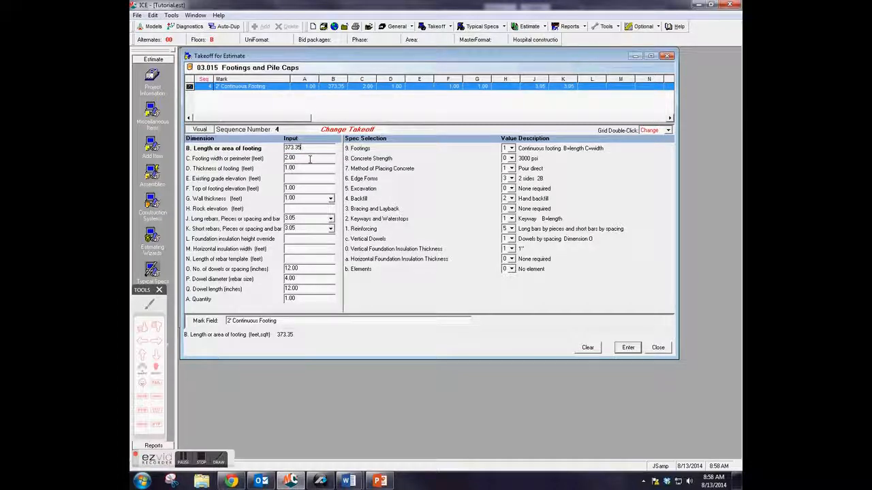
pyautogui.click(309, 159)
pyautogui.click(310, 169)
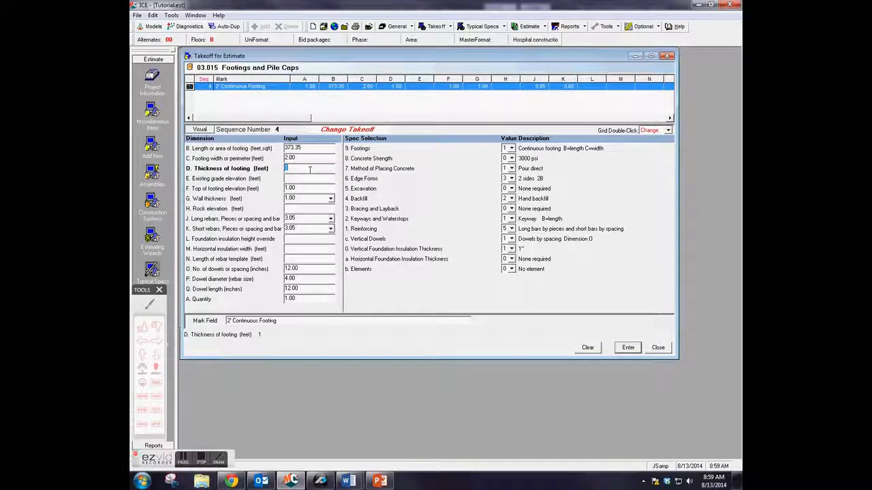
pyautogui.click(149, 305)
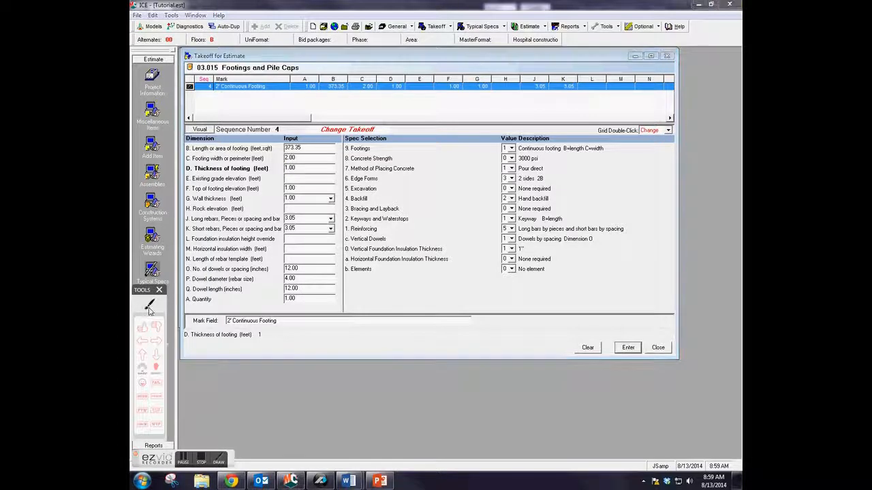
pyautogui.moveTo(276, 146)
pyautogui.mouseDown()
pyautogui.moveTo(286, 156)
pyautogui.moveTo(341, 155)
pyautogui.moveTo(310, 140)
pyautogui.moveTo(275, 146)
pyautogui.mouseUp()
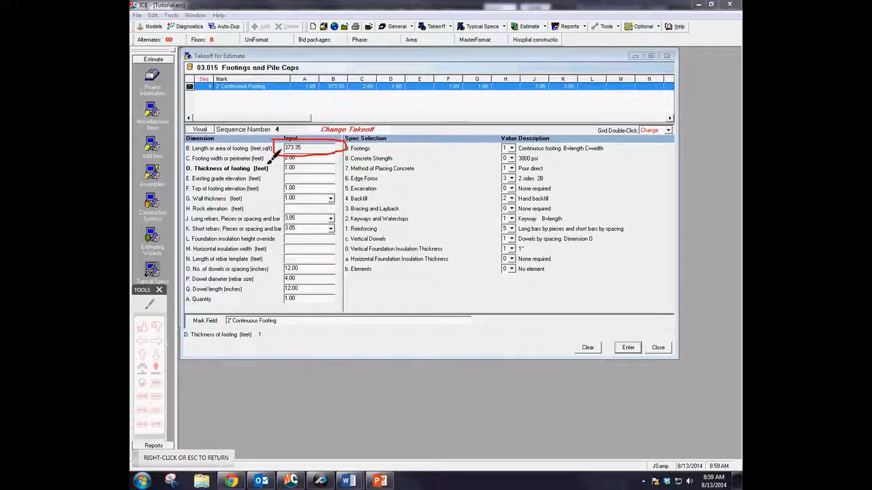
pyautogui.moveTo(277, 294)
pyautogui.mouseDown()
pyautogui.moveTo(340, 294)
pyautogui.moveTo(339, 308)
pyautogui.moveTo(286, 308)
pyautogui.moveTo(277, 299)
pyautogui.mouseUp()
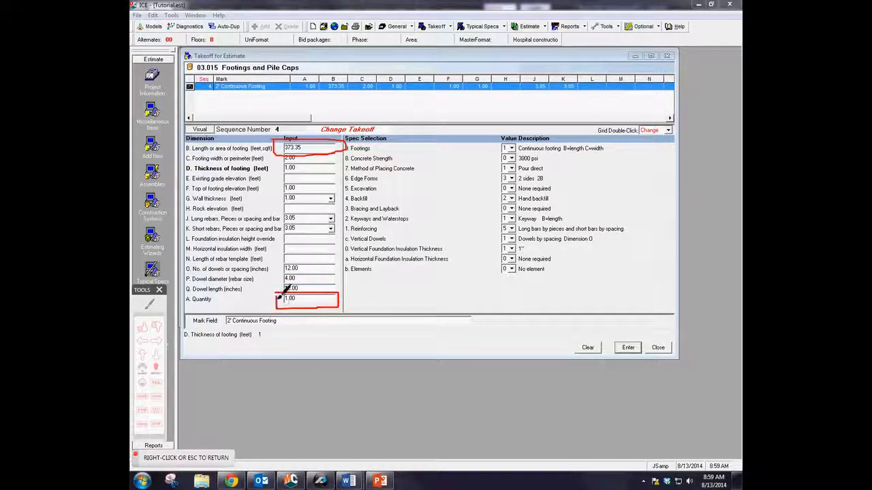
pyautogui.rightClick(274, 239)
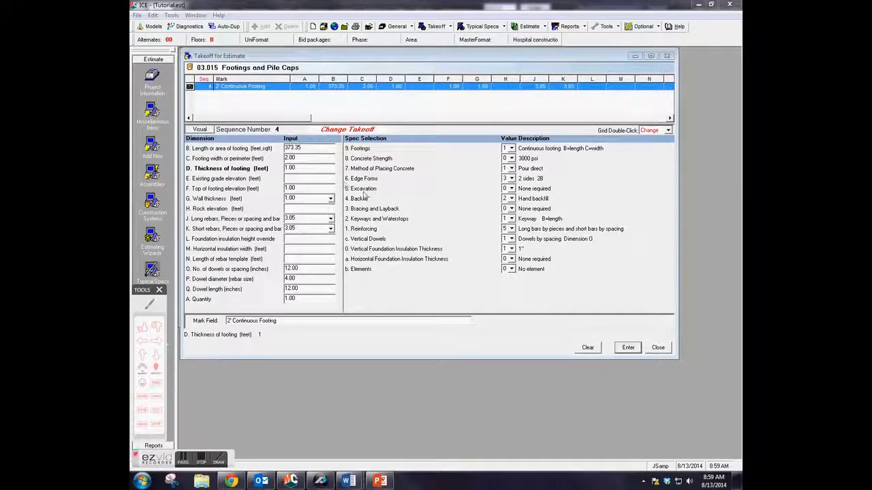
# - Set the 2' Continuous Footing's thickness to 2 feet in ICE and accept the takeoff changes
pyautogui.click(313, 168)
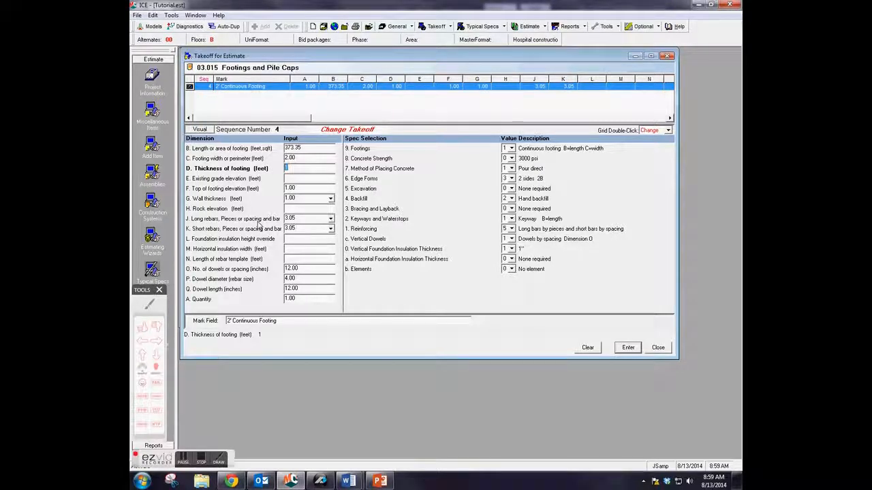
pyautogui.write('2')
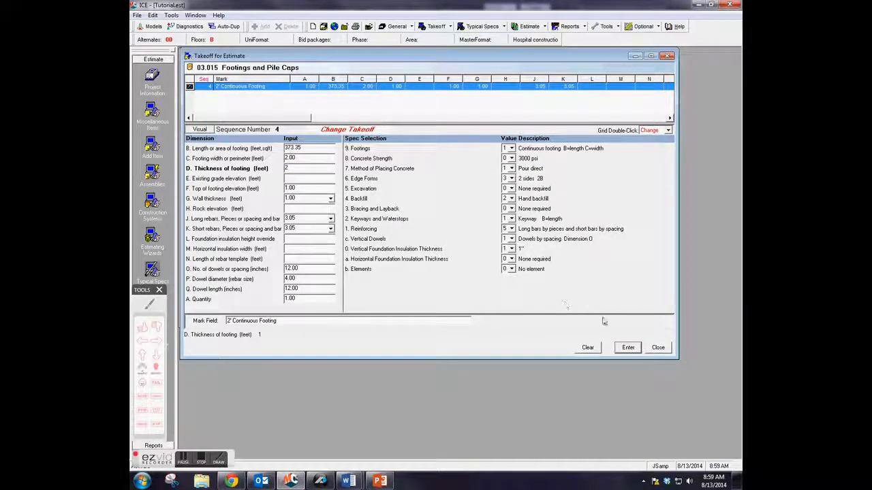
pyautogui.click(627, 347)
pyautogui.click(613, 386)
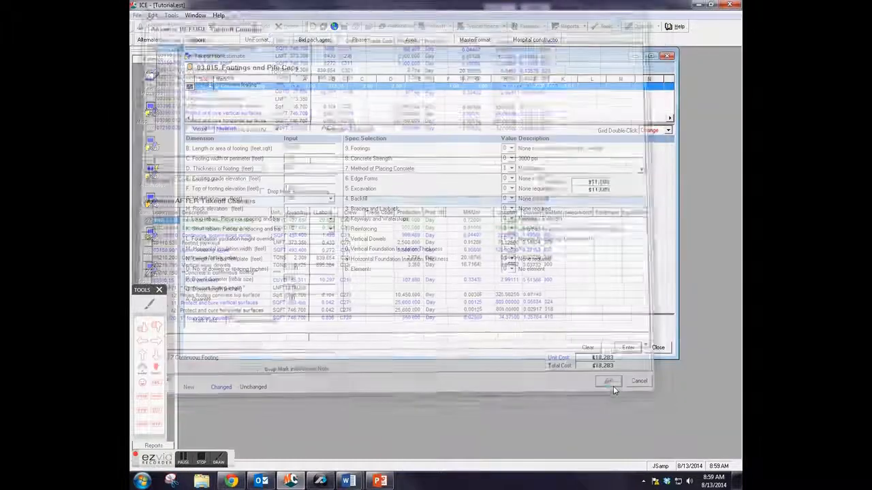
pyautogui.click(451, 311)
# - Switch to PlanSwift and check the dimension values in the 2' Continuous Footing's properties
pyautogui.click(320, 481)
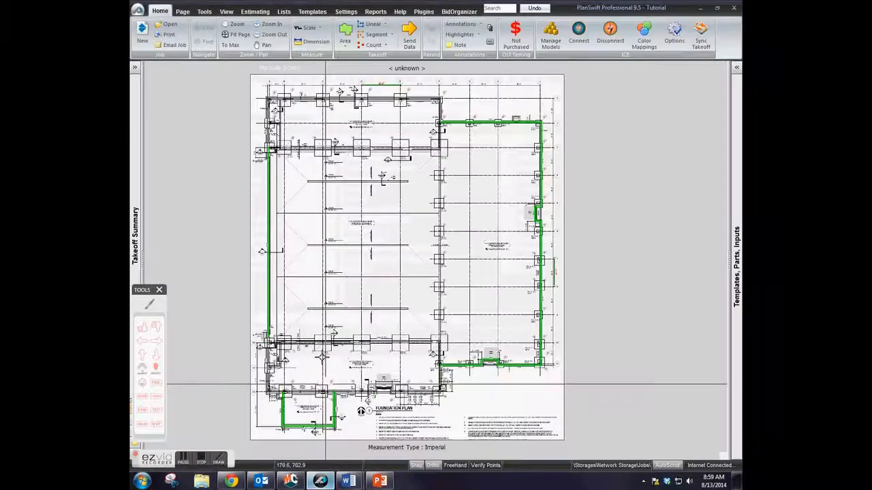
pyautogui.click(135, 69)
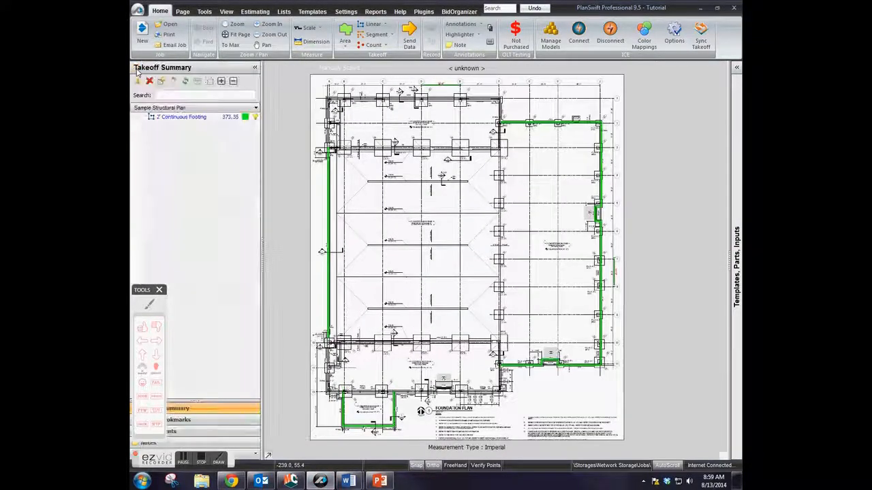
pyautogui.click(172, 120)
pyautogui.rightClick(172, 120)
pyautogui.click(198, 126)
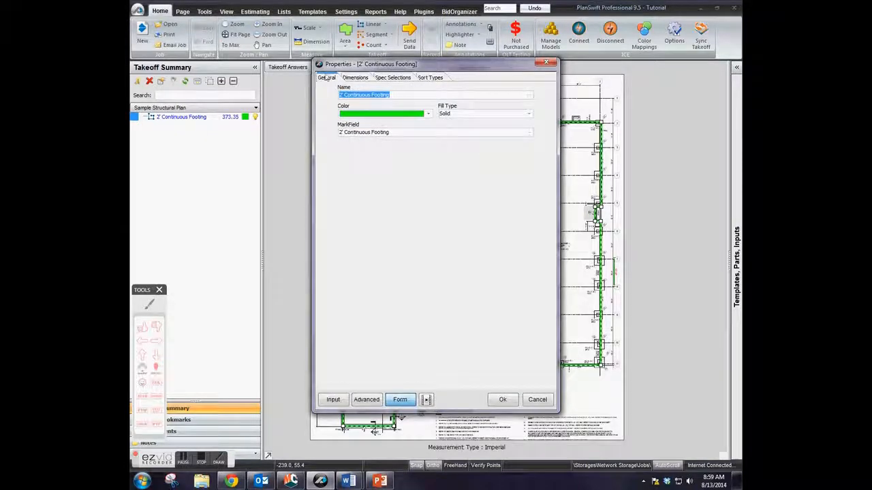
pyautogui.click(351, 78)
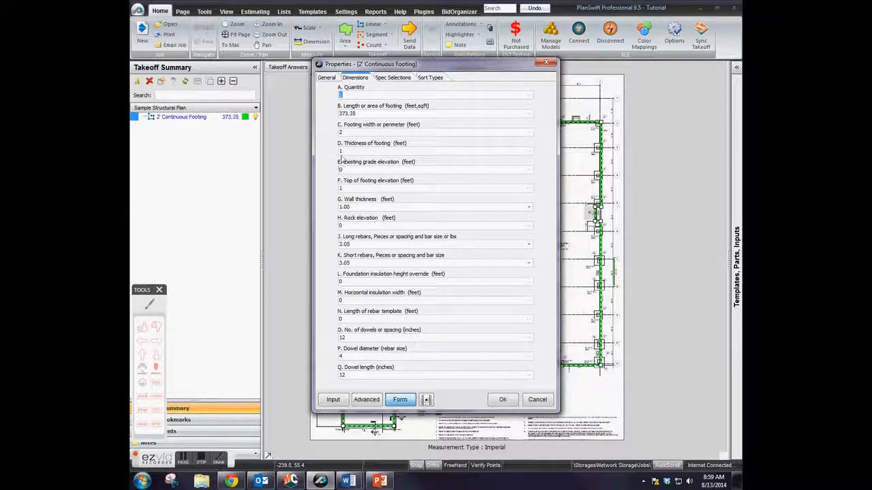
pyautogui.click(150, 309)
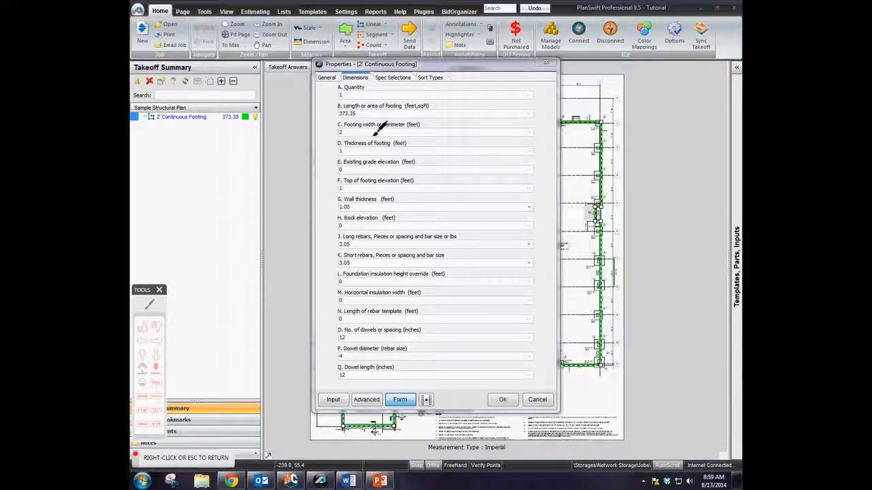
pyautogui.moveTo(374, 126)
pyautogui.mouseDown()
pyautogui.moveTo(506, 161)
pyautogui.moveTo(444, 133)
pyautogui.mouseUp()
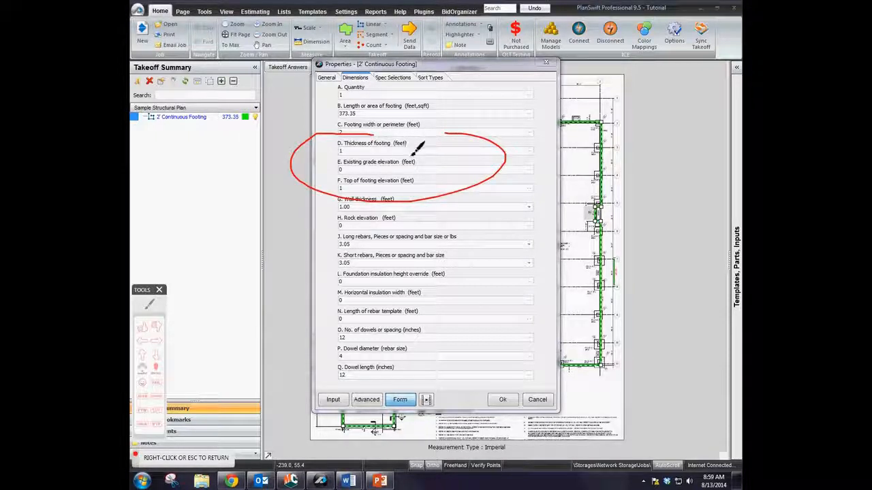
pyautogui.moveTo(523, 110); pyautogui.dragTo(516, 200)
pyautogui.moveTo(295, 109)
pyautogui.mouseDown()
pyautogui.moveTo(272, 190)
pyautogui.moveTo(287, 192)
pyautogui.mouseUp()
pyautogui.click(158, 382)
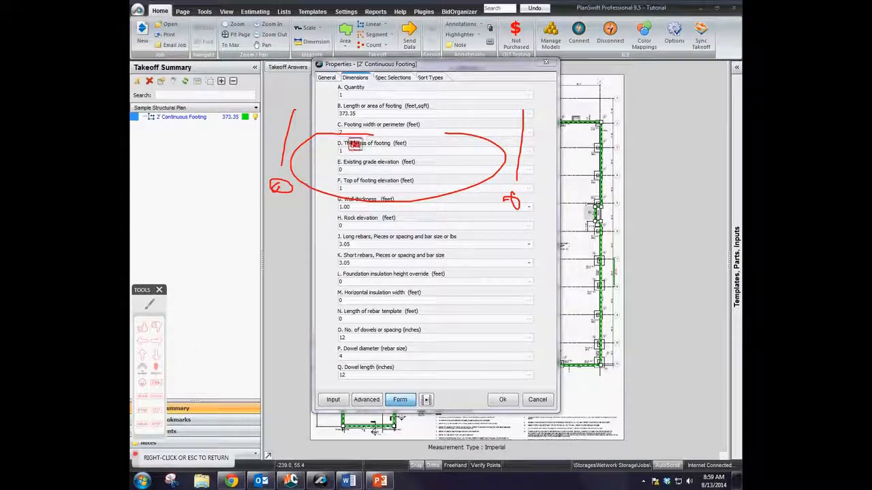
pyautogui.click(354, 144)
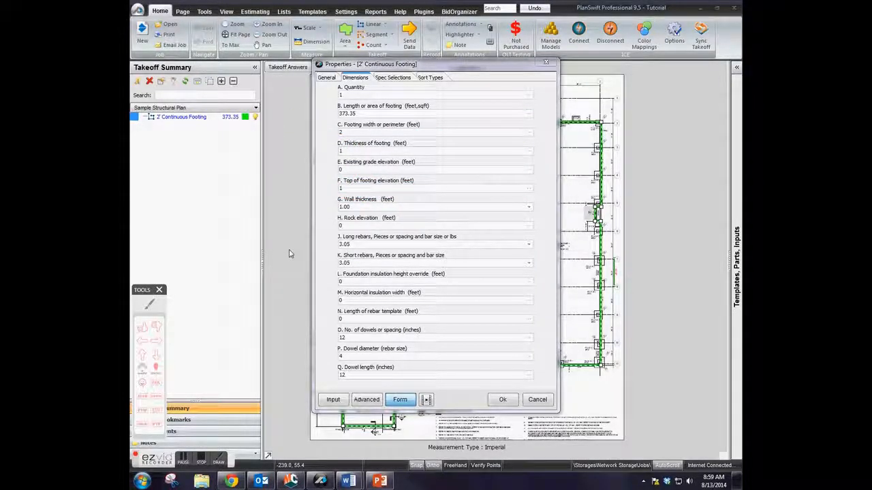
# - Accept the footing's properties and synchronize the takeoff with the current ICE estimate again
pyautogui.click(353, 151)
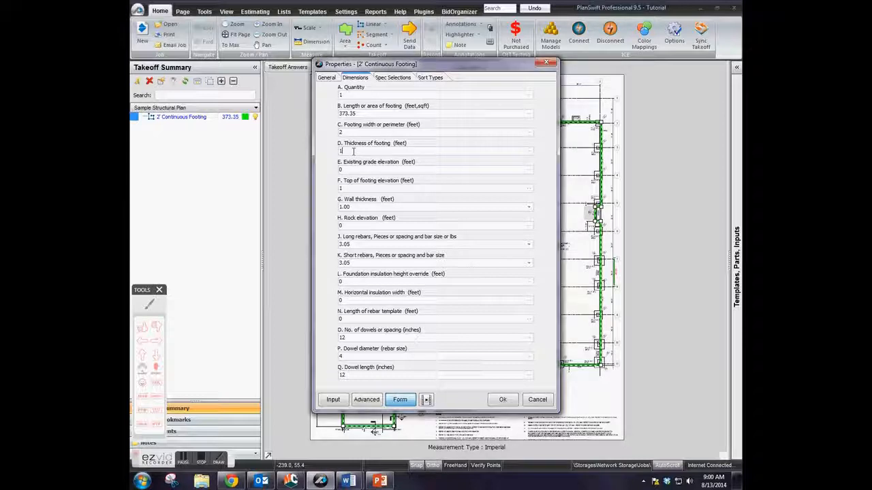
pyautogui.click(502, 401)
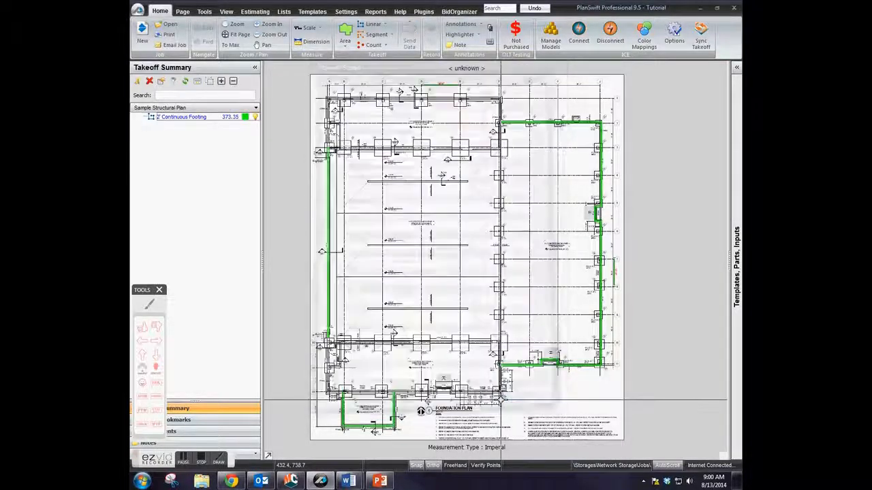
pyautogui.click(698, 38)
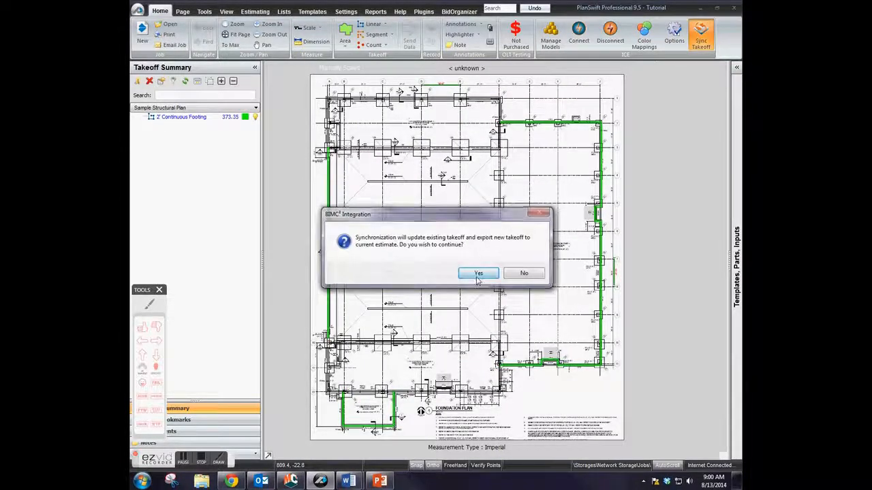
pyautogui.click(477, 275)
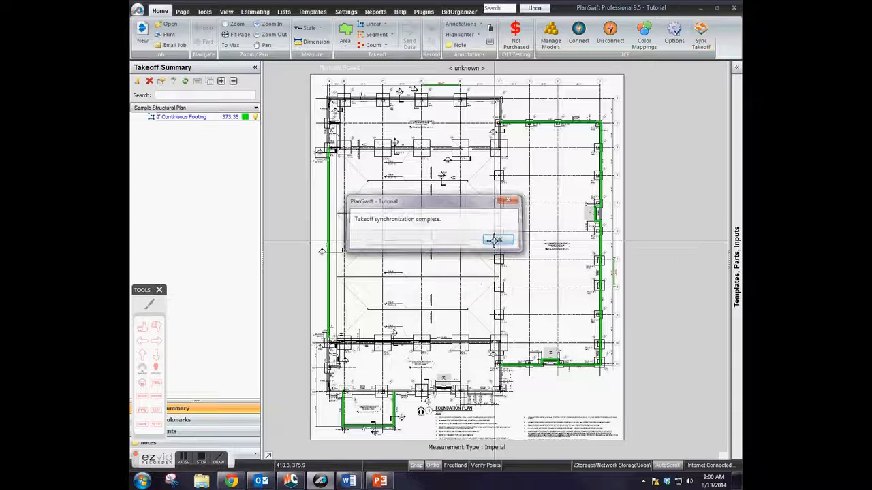
pyautogui.click(495, 239)
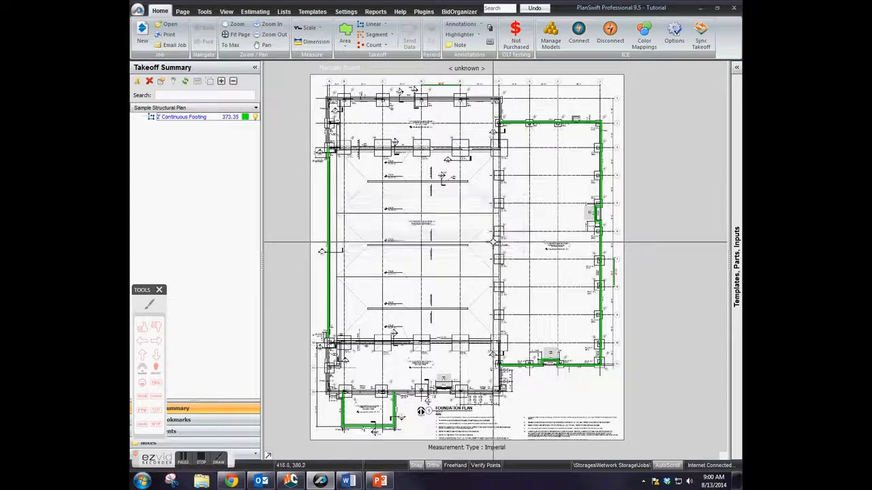
# - Switch to ICE and reopen the 2' Continuous Footing takeoff entry to check its thickness
pyautogui.click(293, 482)
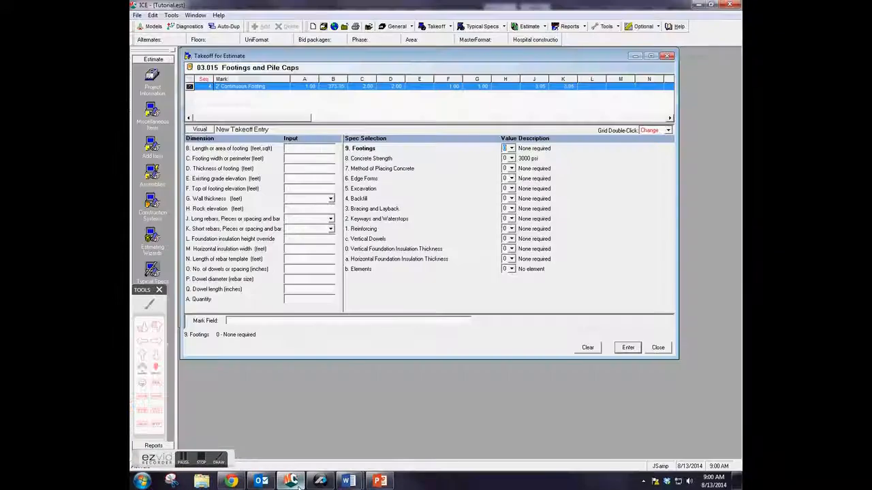
pyautogui.doubleClick(279, 87)
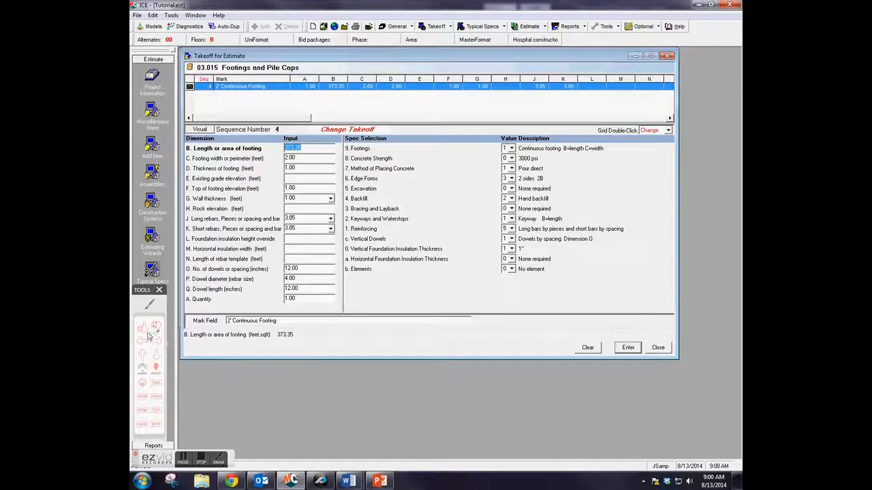
pyautogui.click(150, 304)
pyautogui.moveTo(325, 164)
pyautogui.mouseDown()
pyautogui.moveTo(328, 178)
pyautogui.moveTo(270, 172)
pyautogui.moveTo(291, 167)
pyautogui.mouseUp()
pyautogui.moveTo(359, 152)
pyautogui.mouseDown()
pyautogui.moveTo(368, 145)
pyautogui.moveTo(365, 168)
pyautogui.moveTo(375, 166)
pyautogui.mouseUp()
pyautogui.moveTo(380, 134); pyautogui.dragTo(385, 158)
pyautogui.click(385, 167)
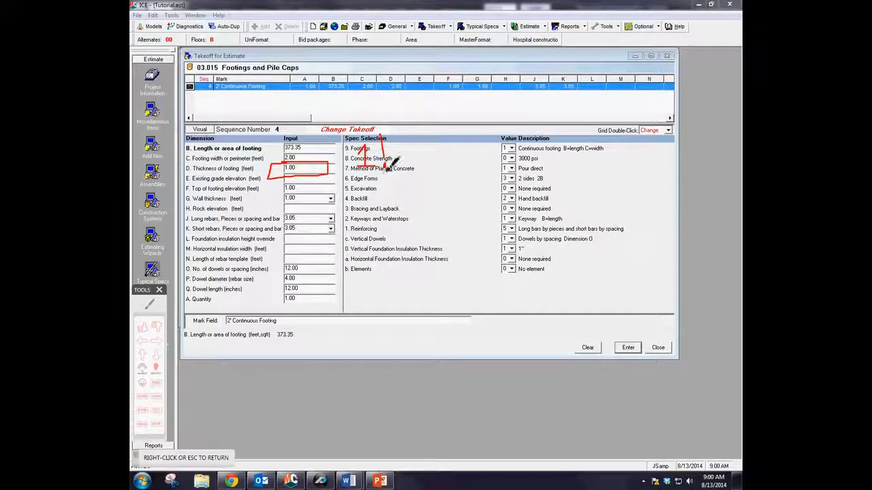
pyautogui.rightClick(373, 204)
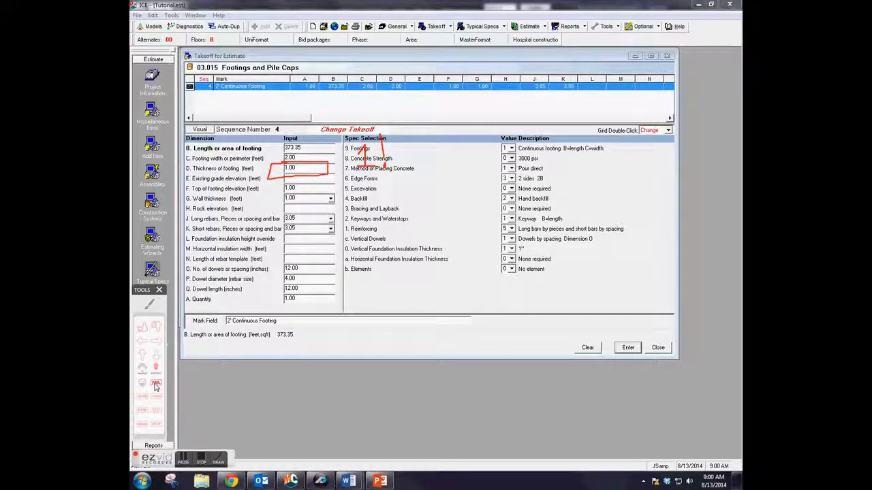
pyautogui.click(156, 387)
pyautogui.click(331, 188)
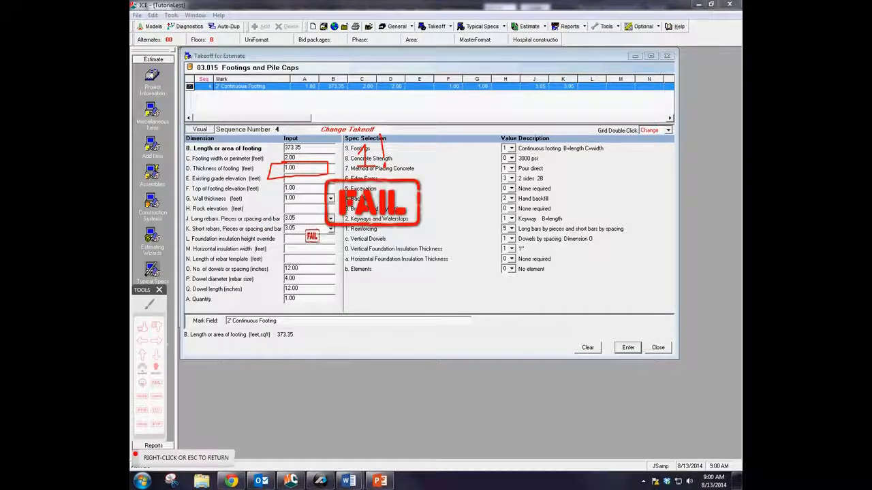
pyautogui.rightClick(312, 237)
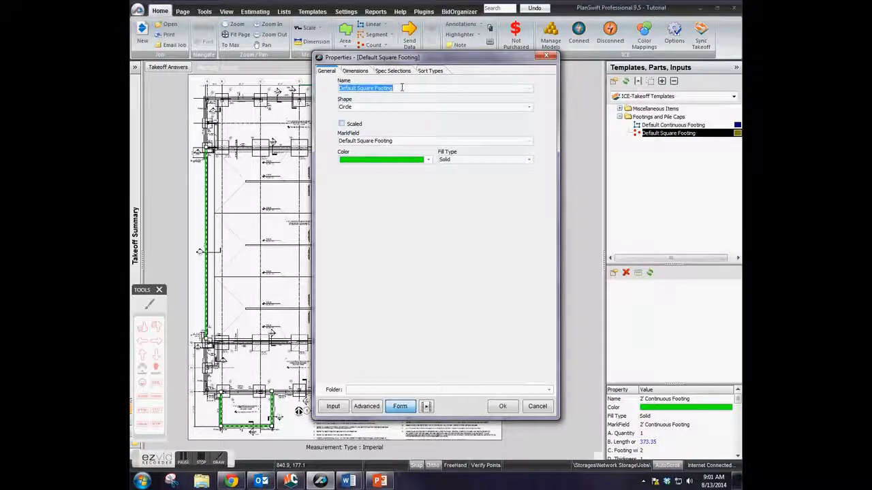
# - Set both the name and the mark field of the default square footing's takeoff to "12' Square Footing"
pyautogui.write('12')
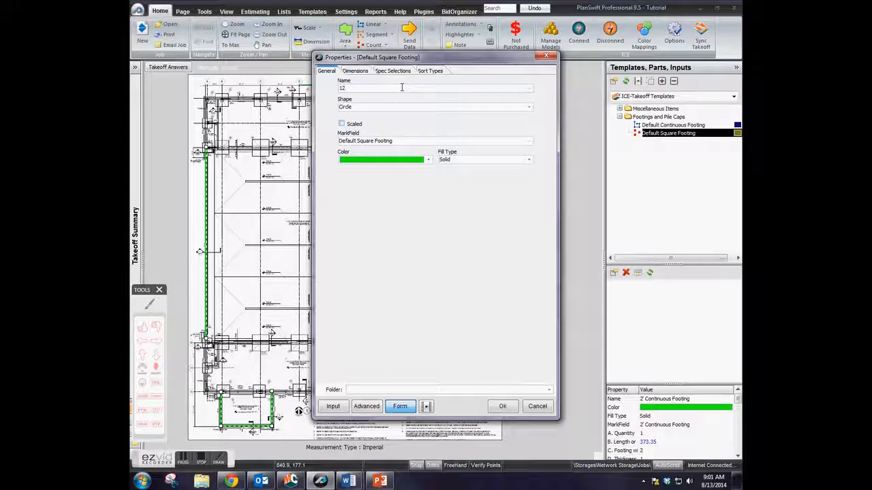
pyautogui.write("' Square Footing")
pyautogui.press('Tab')
pyautogui.press('Tab')
pyautogui.write("12' ")
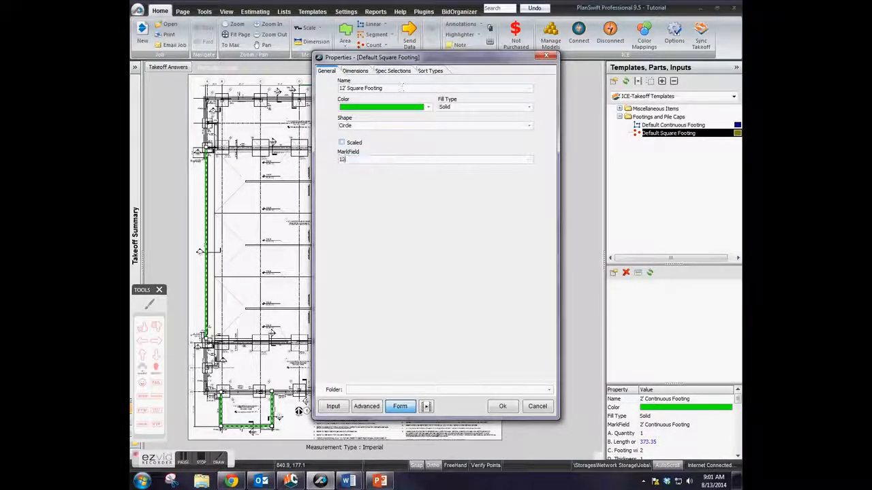
pyautogui.write('Squar')
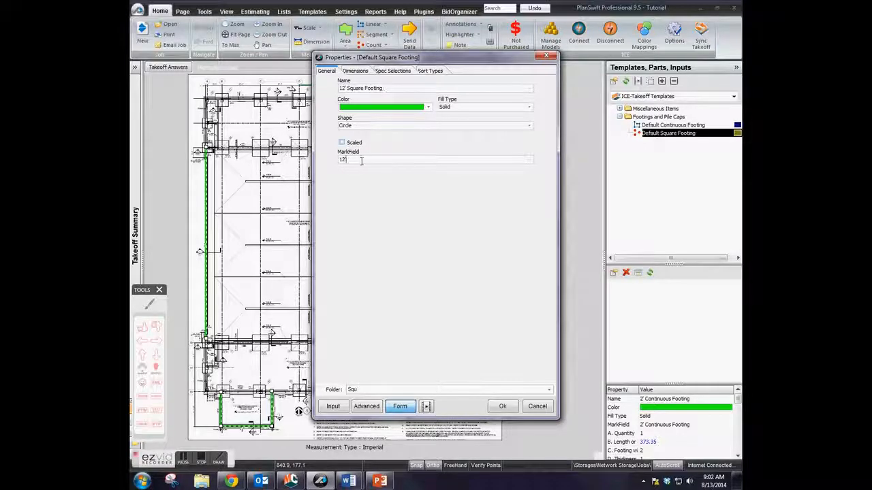
pyautogui.write('e Footing')
# - Change the 12' Square Footing's color to red and its marker shape to Square
pyautogui.click(428, 108)
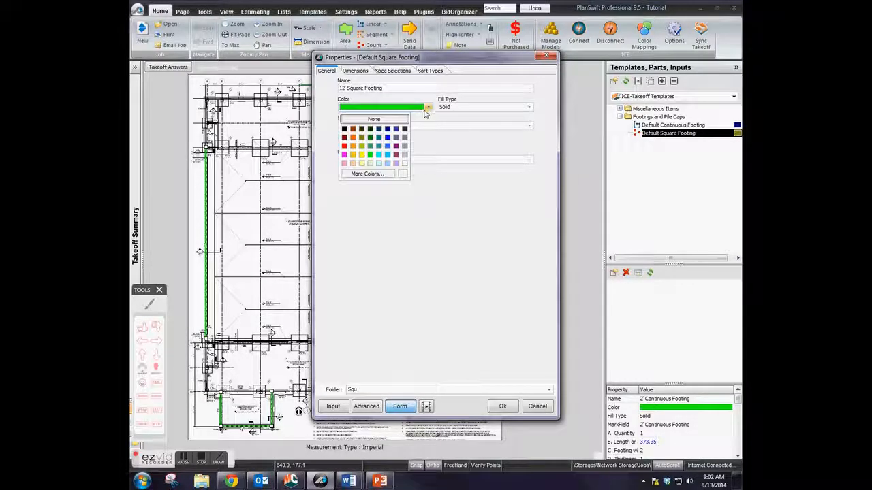
pyautogui.click(345, 146)
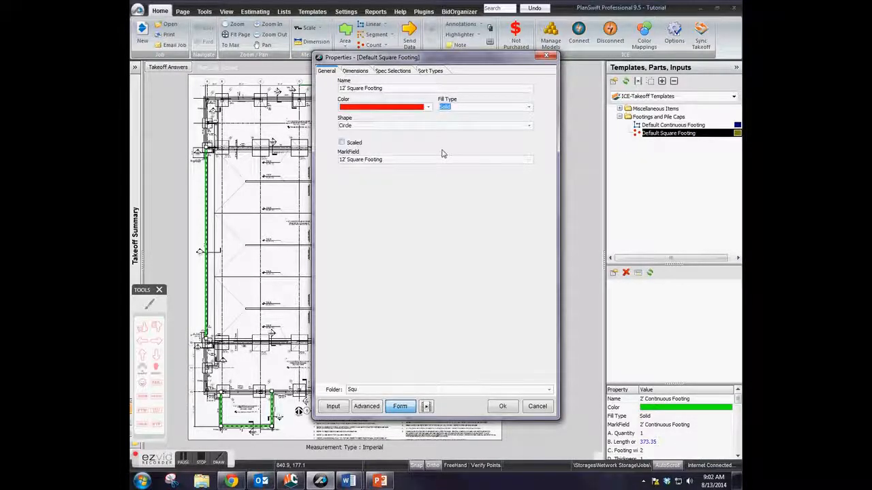
pyautogui.click(447, 125)
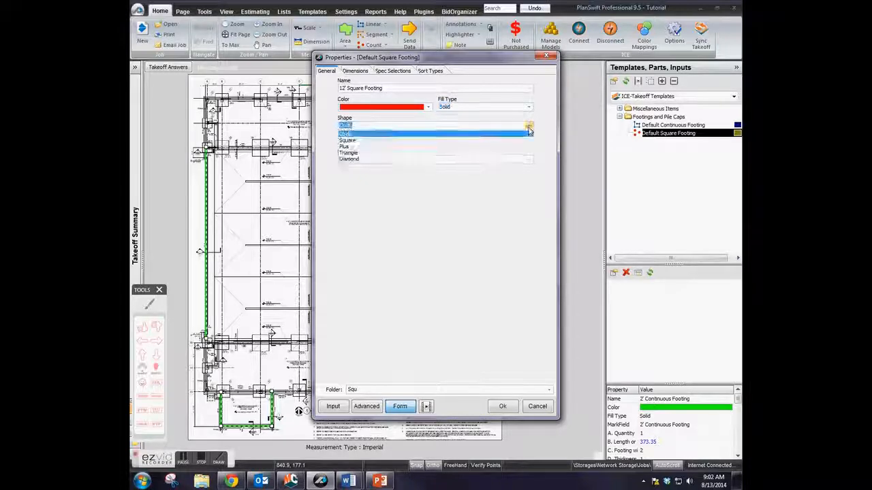
pyautogui.click(346, 140)
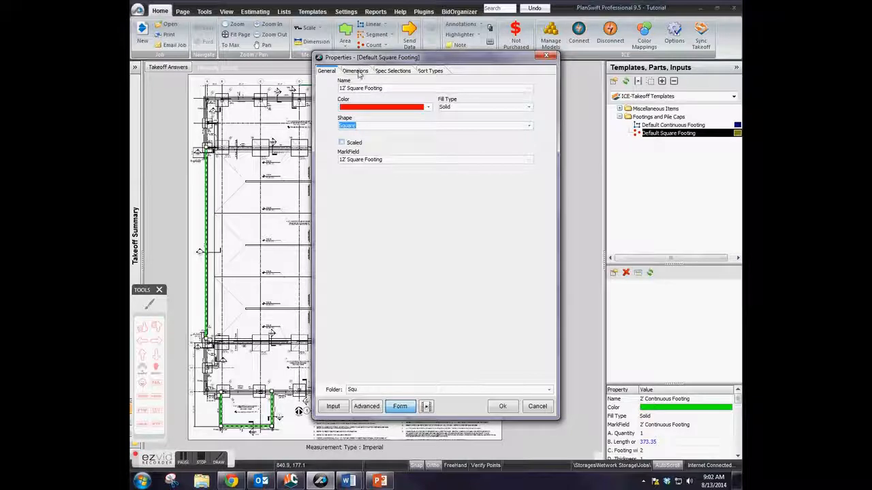
# - Specify the footing as "Column footing B=length C=width" with Pour direct placing and edge forms on 4 sides 2B+2C
pyautogui.click(394, 71)
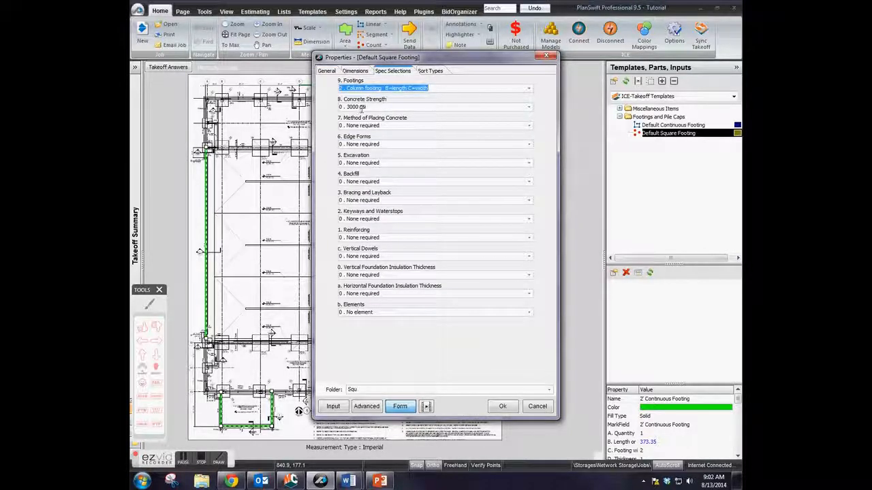
pyautogui.click(529, 126)
pyautogui.click(527, 139)
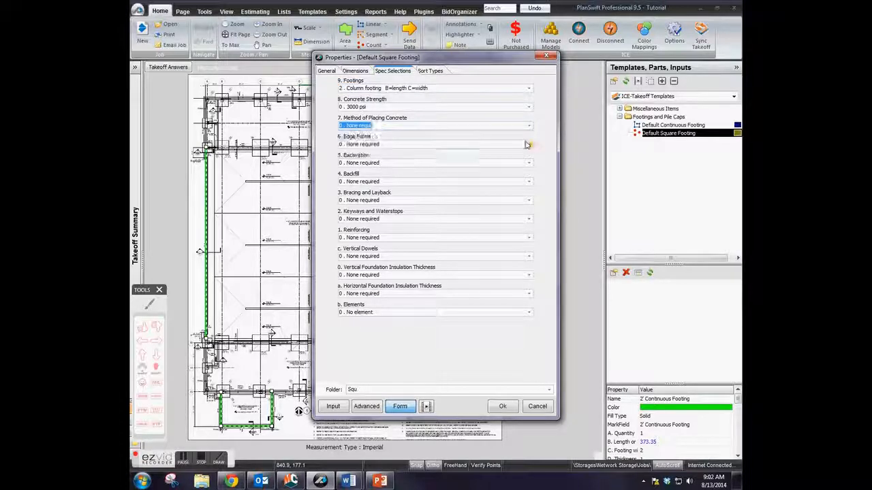
pyautogui.click(528, 144)
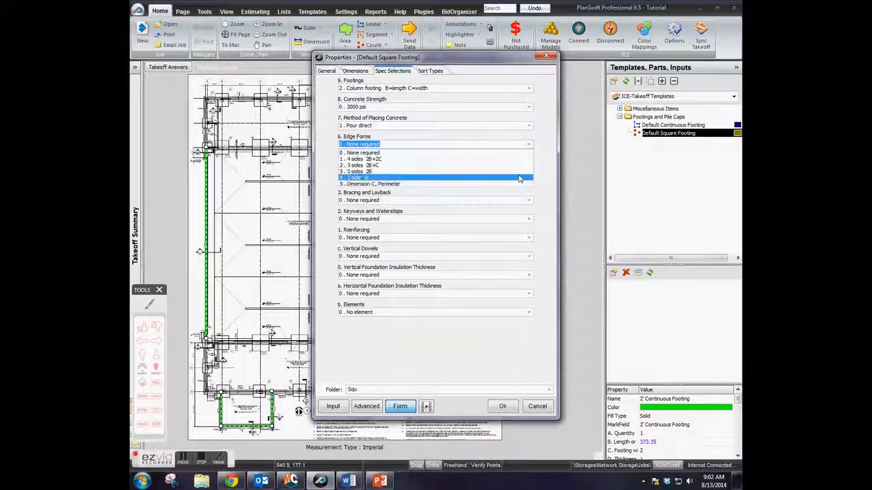
pyautogui.click(522, 159)
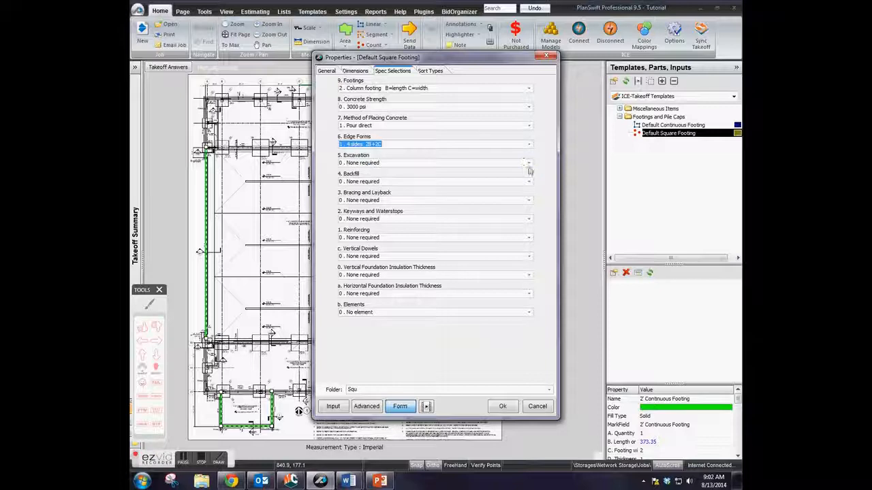
# - Keep the footing's excavation specification at None required and set its backfill to Hand backfill
pyautogui.click(528, 164)
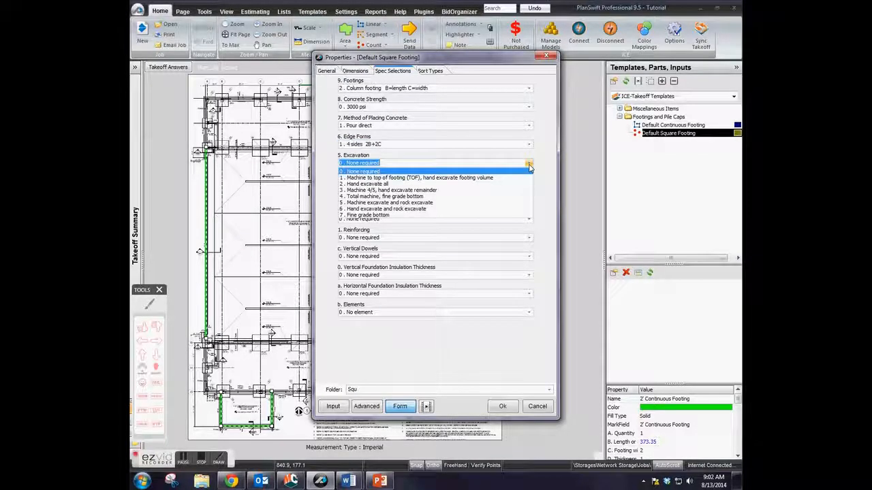
pyautogui.click(528, 171)
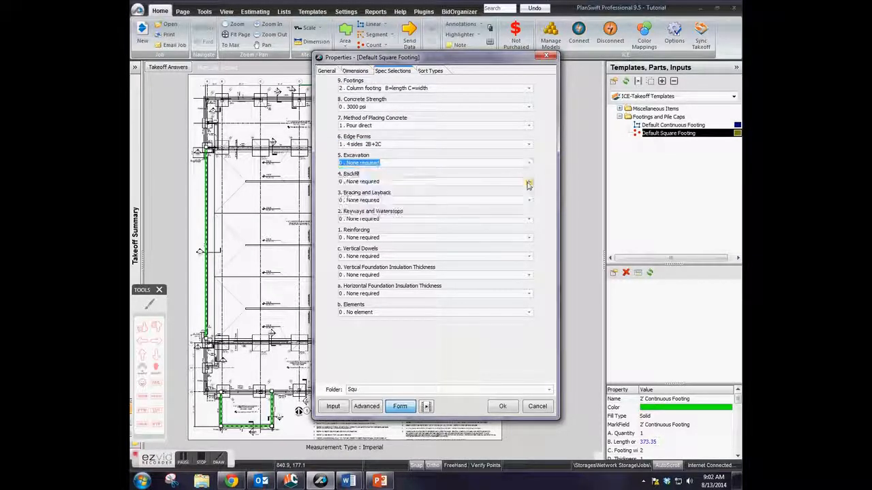
pyautogui.click(528, 183)
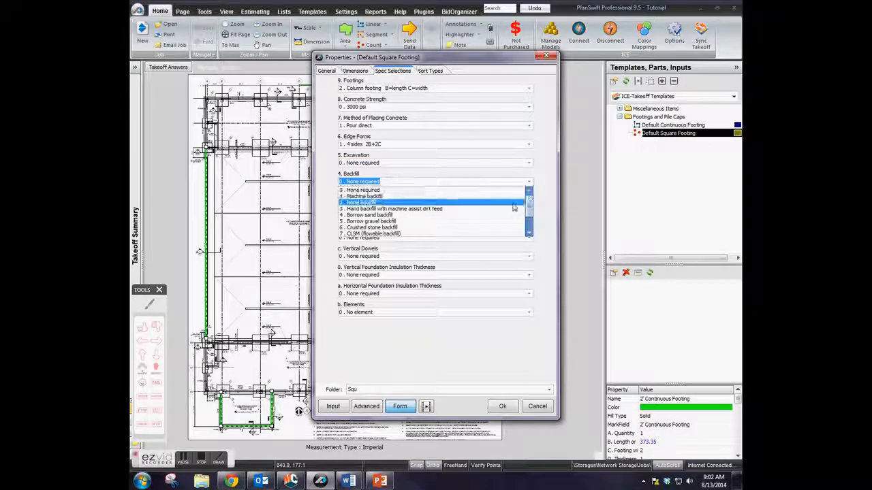
pyautogui.click(522, 202)
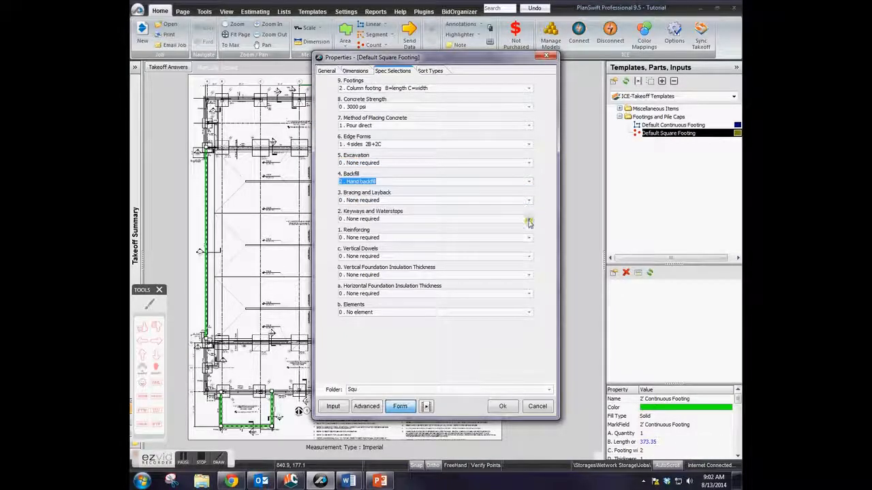
# - Set Keyways and Waterstops to "Keyway B=length" and Reinforcing to "Long bars by pieces and short bars by spacing"
pyautogui.click(528, 221)
pyautogui.click(530, 238)
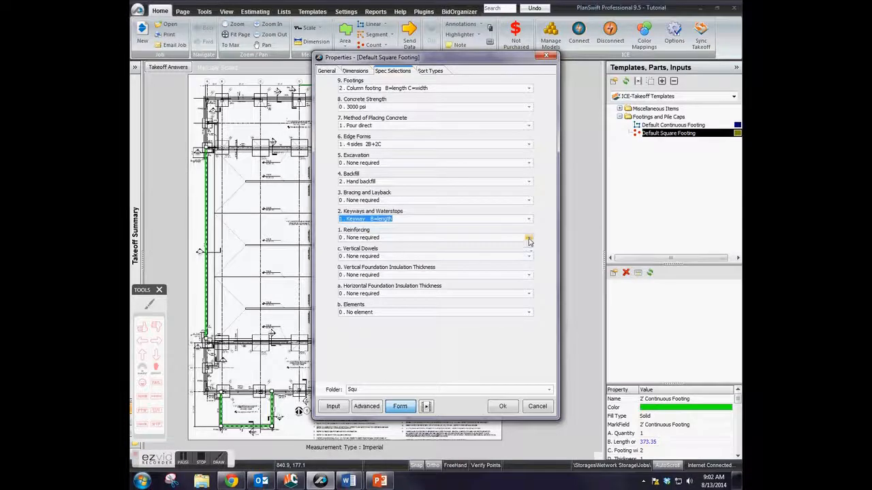
pyautogui.click(529, 239)
pyautogui.click(507, 279)
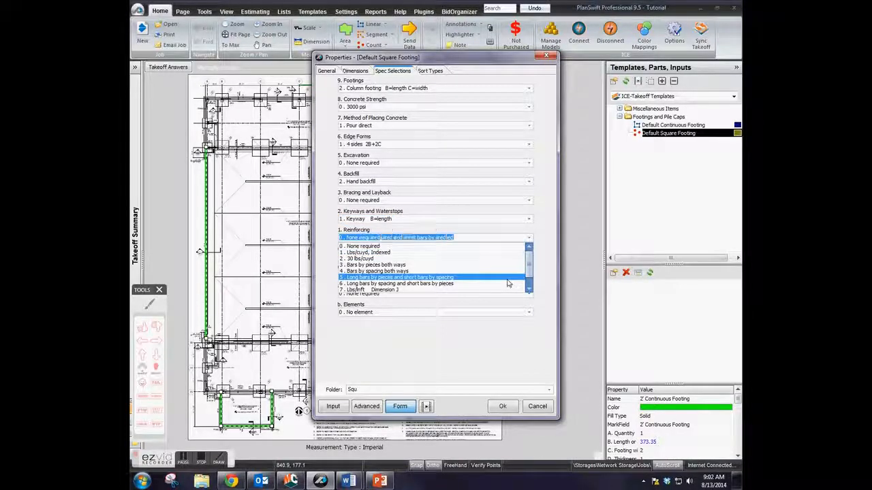
# - Set Vertical Dowels to "Dowels by spacing Dimension O", leaving Vertical Foundation Insulation Thickness at None required
pyautogui.click(530, 258)
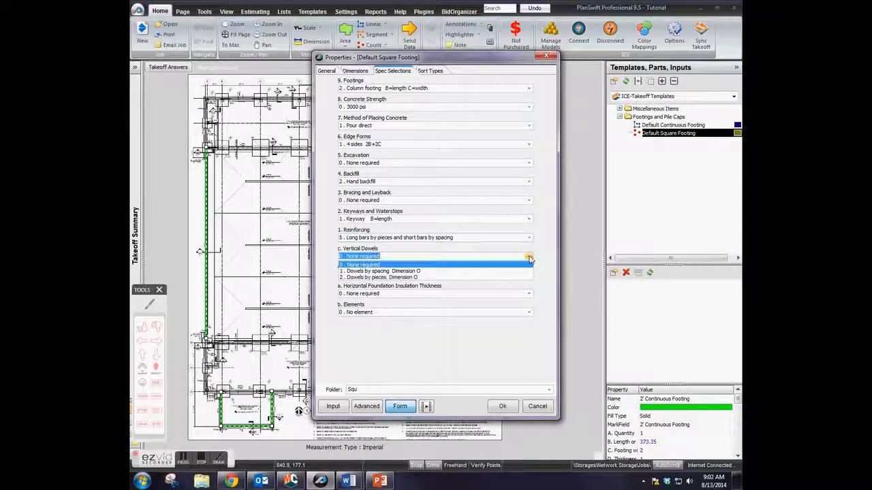
pyautogui.click(529, 273)
pyautogui.click(529, 276)
pyautogui.click(530, 291)
pyautogui.click(529, 275)
pyautogui.click(530, 283)
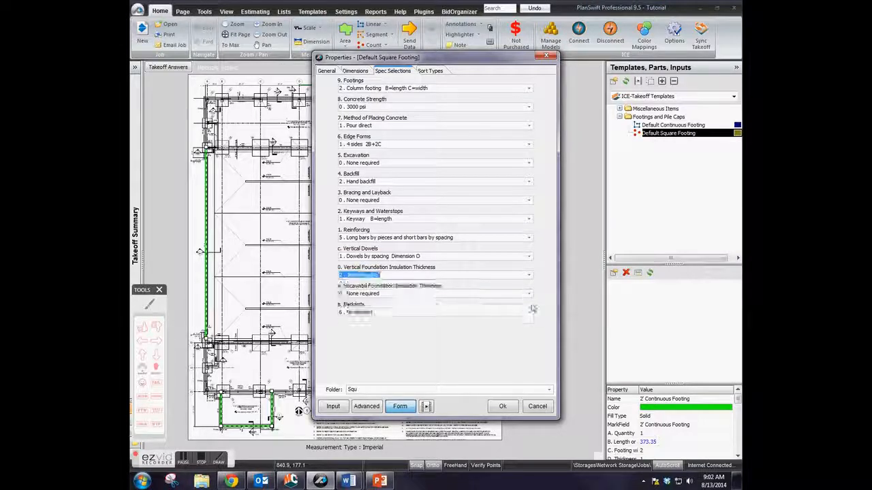
# - Give the square footing a length and width of 12 feet, a thickness of 2 feet and a top elevation of 2 feet
pyautogui.click(356, 71)
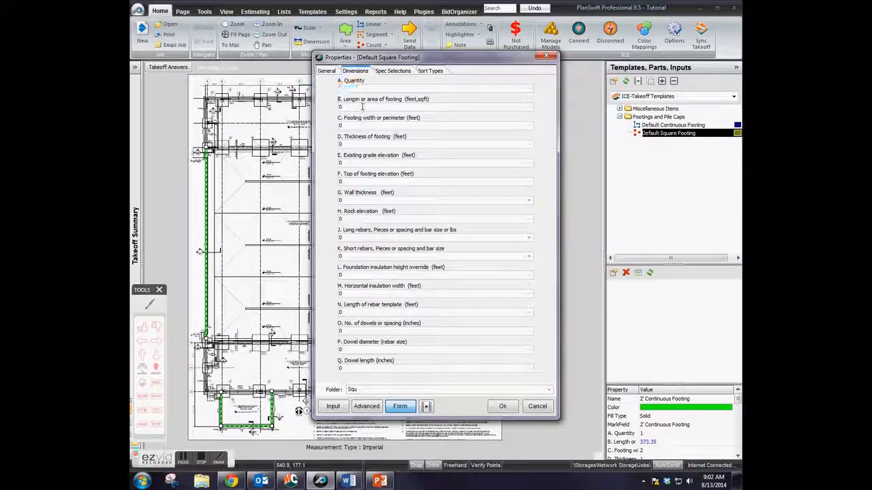
pyautogui.write('12')
pyautogui.press('Tab')
pyautogui.write('12')
pyautogui.press('Tab')
pyautogui.write('2')
pyautogui.press('Tab')
pyautogui.press('Tab')
# - Set both the long rebars and the short rebars of the square footing to 3.05
pyautogui.write('3.05')
pyautogui.press('Tab')
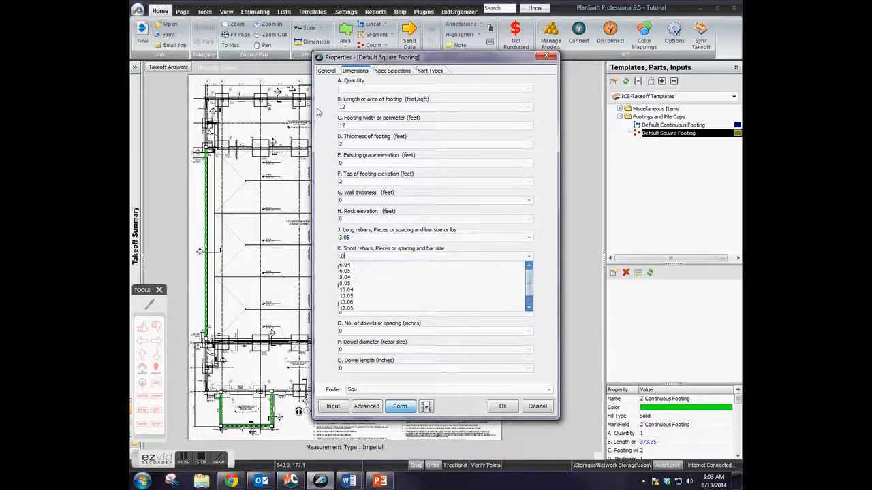
pyautogui.write('3.05')
pyautogui.press('Tab')
pyautogui.press('Tab')
pyautogui.press('Tab')
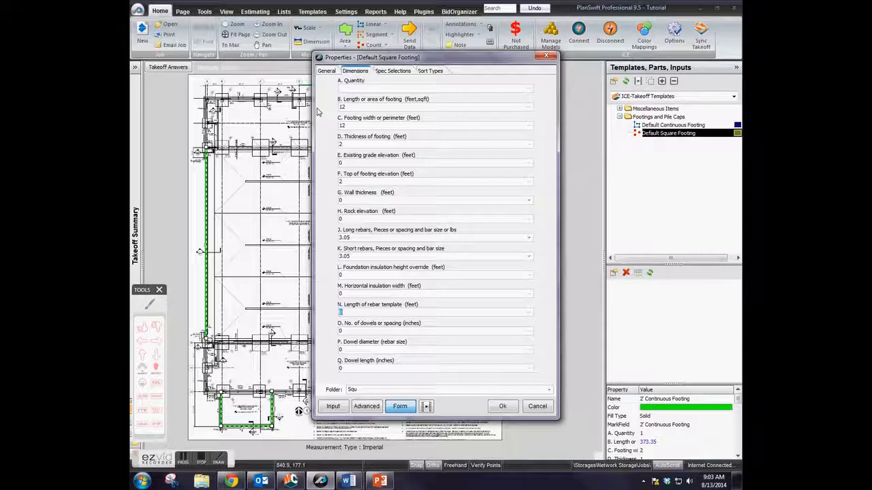
# - Set the dowel spacing to 12 inches, the dowel diameter to rebar size 5 and the dowel length to 12 inches
pyautogui.press('Tab')
pyautogui.write('12')
pyautogui.press('Tab')
pyautogui.write('5')
pyautogui.press('Tab')
pyautogui.write('12')
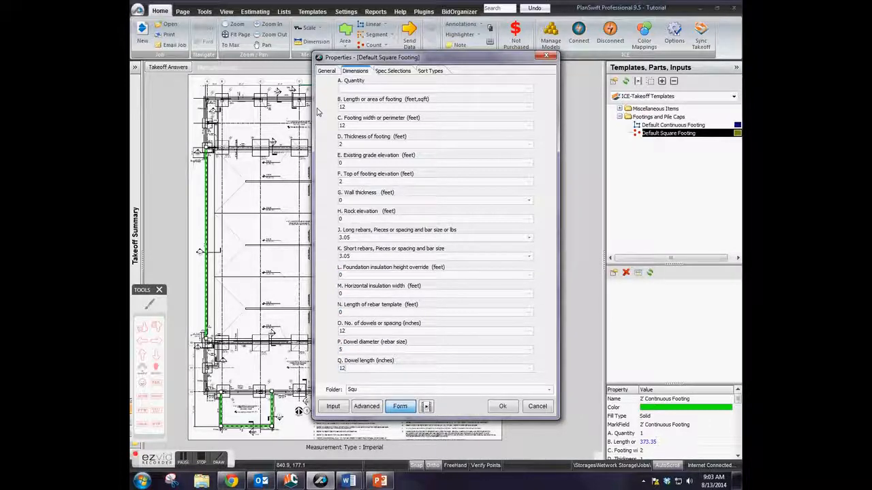
# - Accept the 12' Square Footing's properties and mark six footings down the interior column line between the two building areas
pyautogui.click(327, 71)
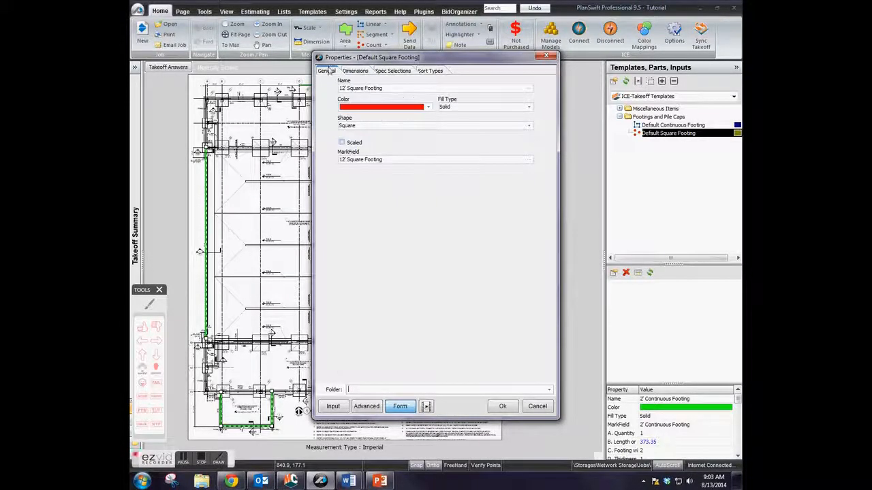
pyautogui.click(395, 72)
pyautogui.click(499, 409)
pyautogui.click(377, 176)
pyautogui.click(377, 203)
pyautogui.click(377, 231)
pyautogui.click(377, 259)
pyautogui.click(377, 287)
pyautogui.click(377, 315)
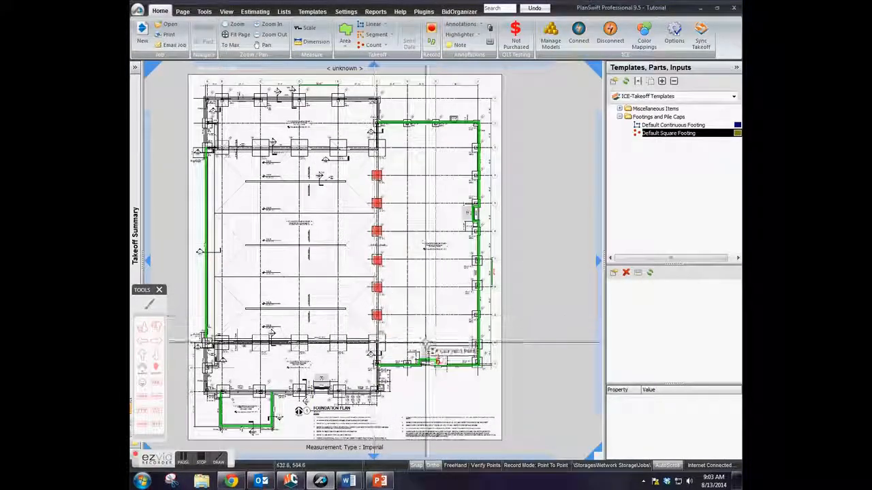
# - Mark nine more square footings down the foundation plan's right exterior wall, ending at its lower corner
pyautogui.click(475, 147)
pyautogui.click(475, 175)
pyautogui.click(474, 207)
pyautogui.click(477, 221)
pyautogui.click(477, 259)
pyautogui.click(478, 286)
pyautogui.click(477, 315)
pyautogui.click(478, 344)
pyautogui.click(477, 364)
# - Mark four square footings along the lower exterior wall and two on the lower left wall, then finish the count
pyautogui.click(338, 390)
pyautogui.click(300, 391)
pyautogui.click(260, 391)
pyautogui.click(221, 391)
pyautogui.click(206, 367)
pyautogui.click(206, 339)
pyautogui.press('Escape')
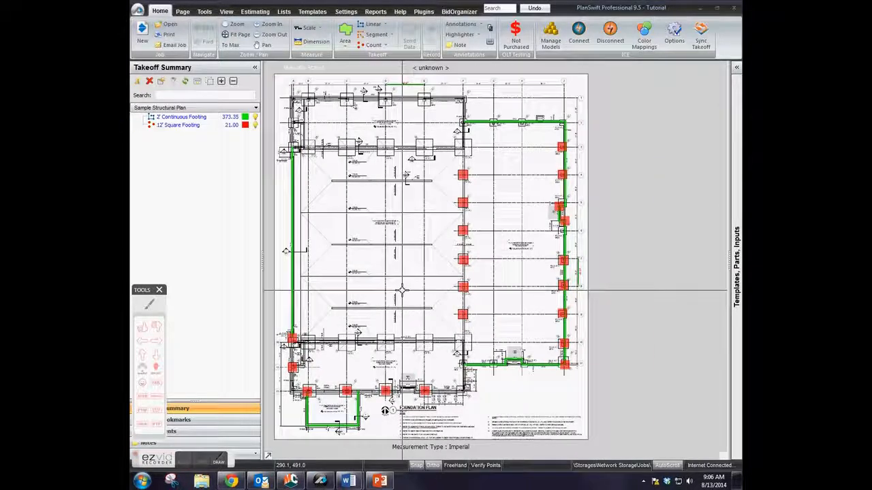
# - Check the quantity and other dimension values in the 12' Square Footing's properties and accept them
pyautogui.doubleClick(191, 127)
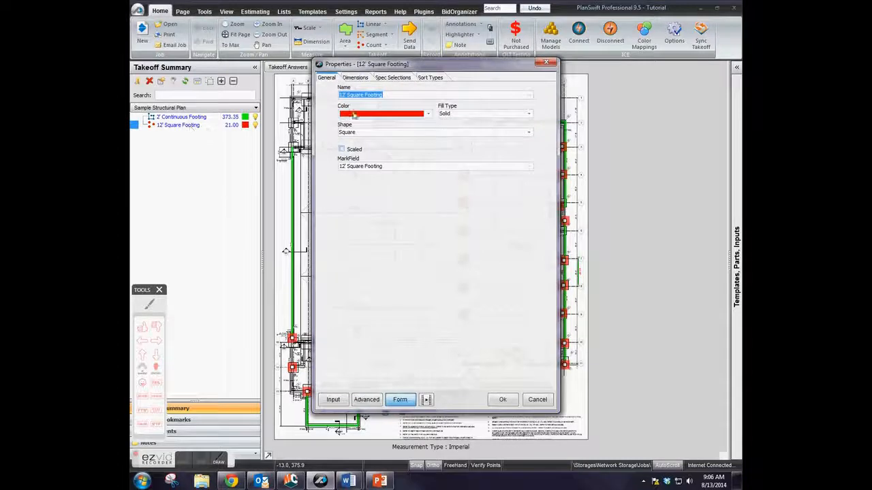
pyautogui.click(355, 77)
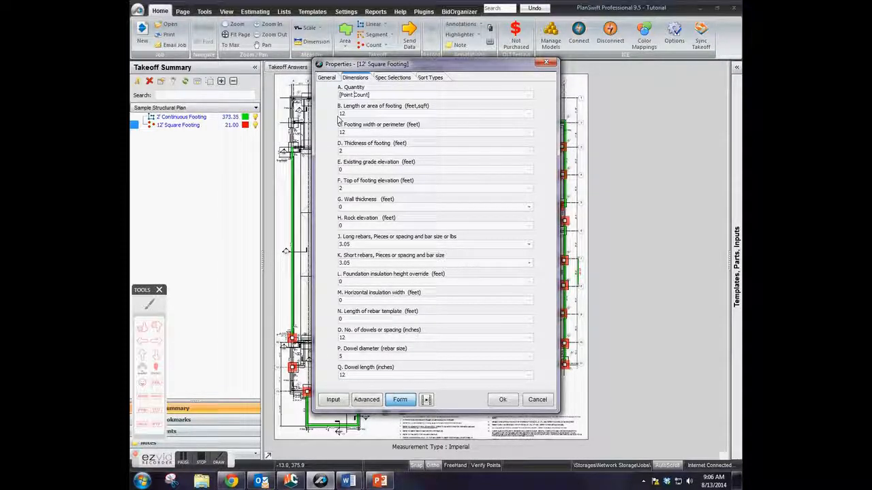
pyautogui.click(501, 400)
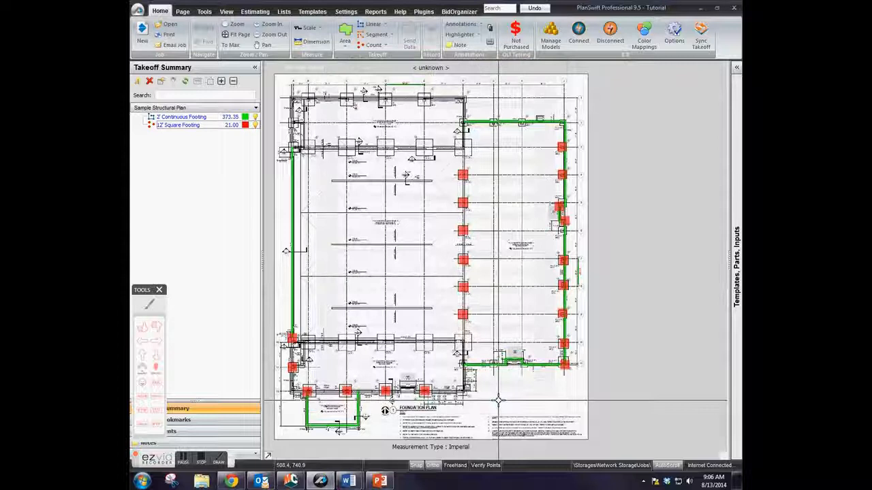
# - Synchronize the takeoff with the current ICE estimate to export the 12' Square Footing
pyautogui.click(700, 38)
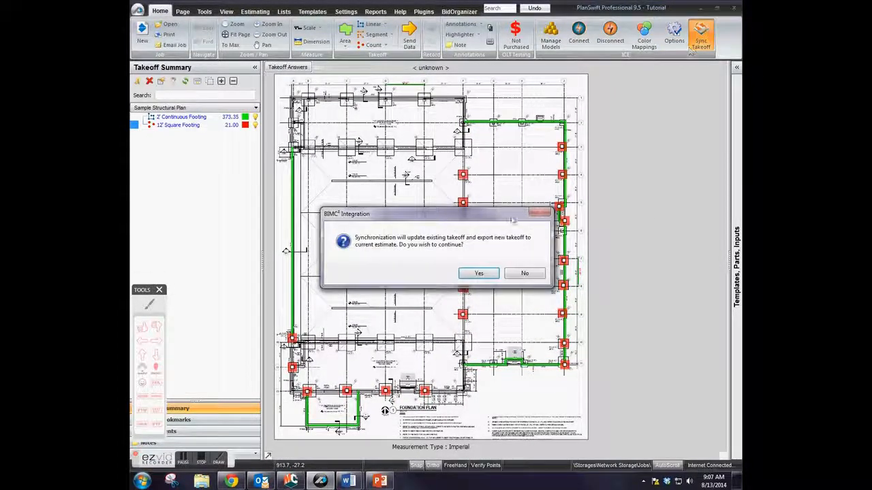
pyautogui.click(478, 273)
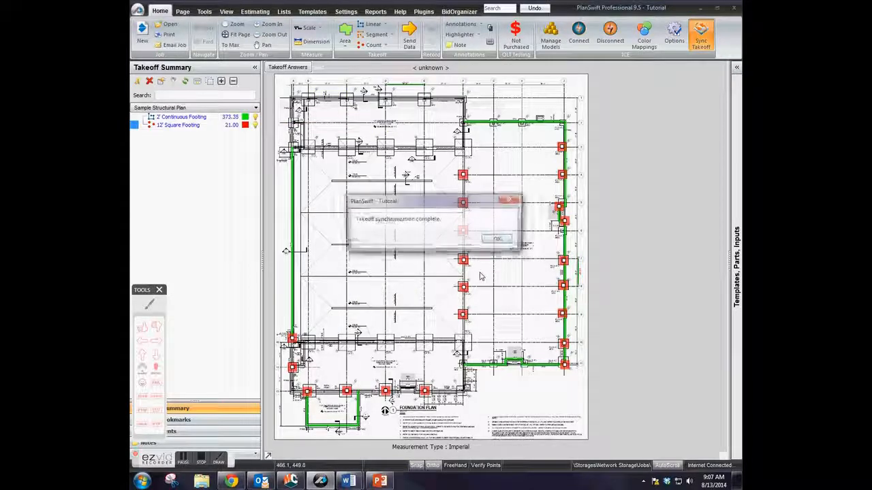
pyautogui.click(497, 238)
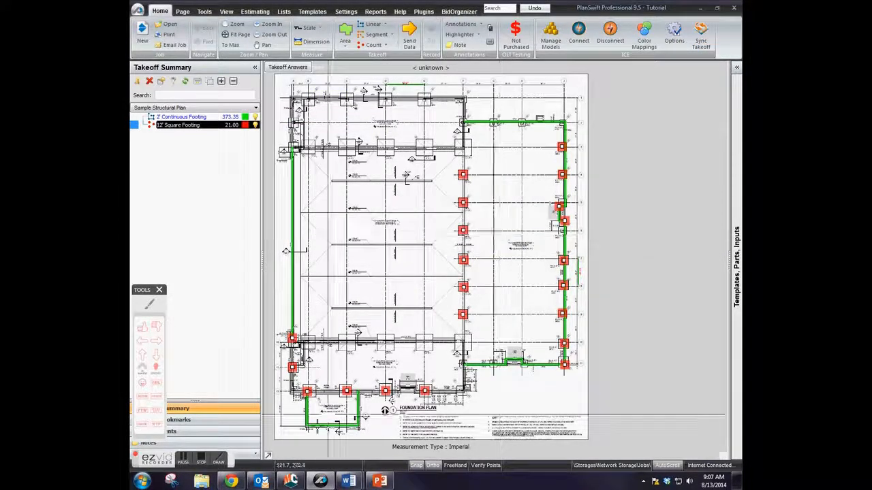
# - Switch to ICE, refresh the list of used construction systems and open the 12' Square Footing entry
pyautogui.click(299, 476)
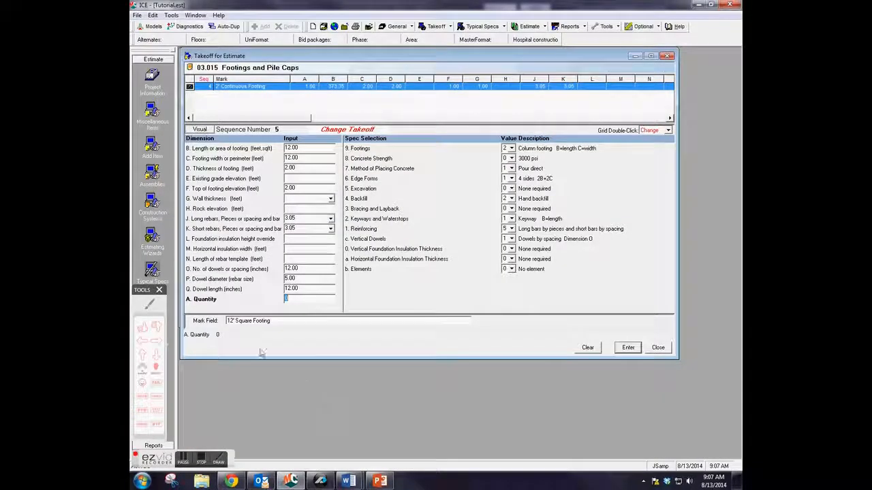
pyautogui.click(153, 202)
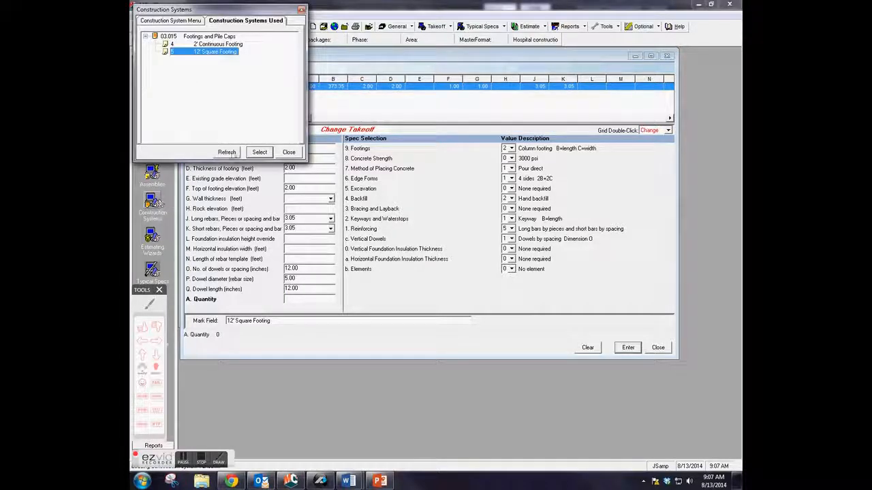
pyautogui.click(230, 154)
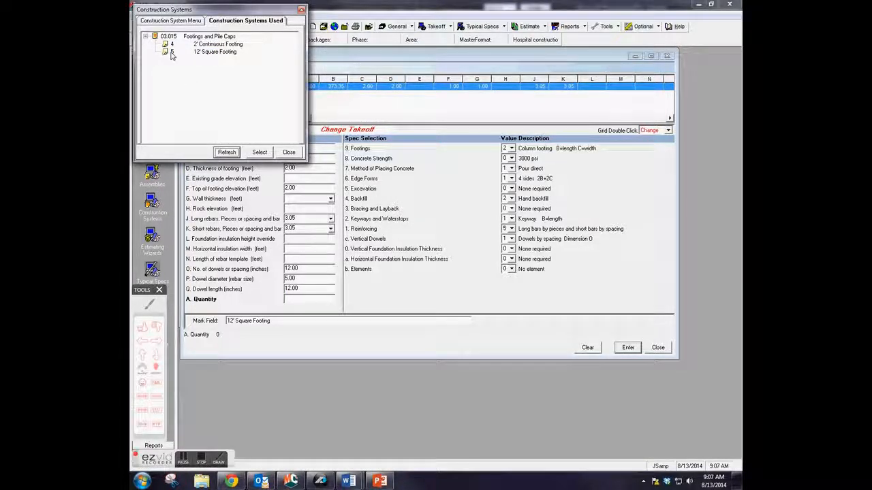
pyautogui.click(172, 53)
pyautogui.click(218, 463)
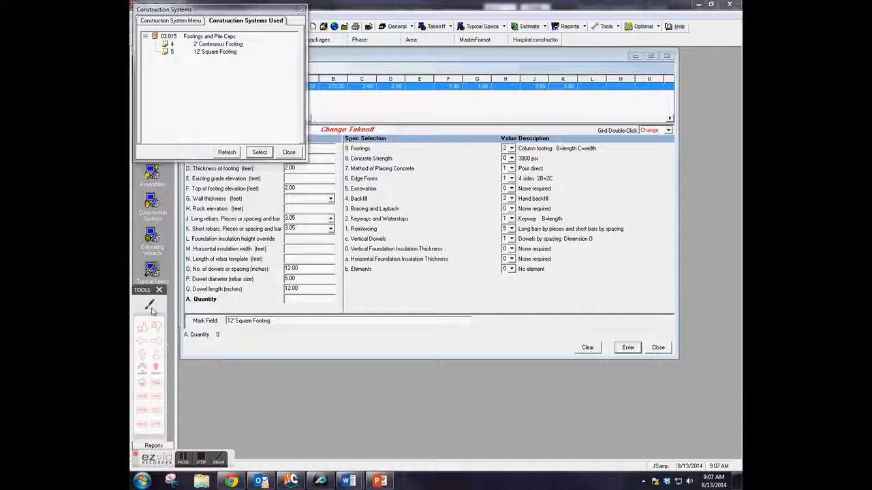
pyautogui.moveTo(258, 68)
pyautogui.mouseDown()
pyautogui.moveTo(152, 31)
pyautogui.moveTo(239, 83)
pyautogui.mouseUp()
pyautogui.rightClick(235, 86)
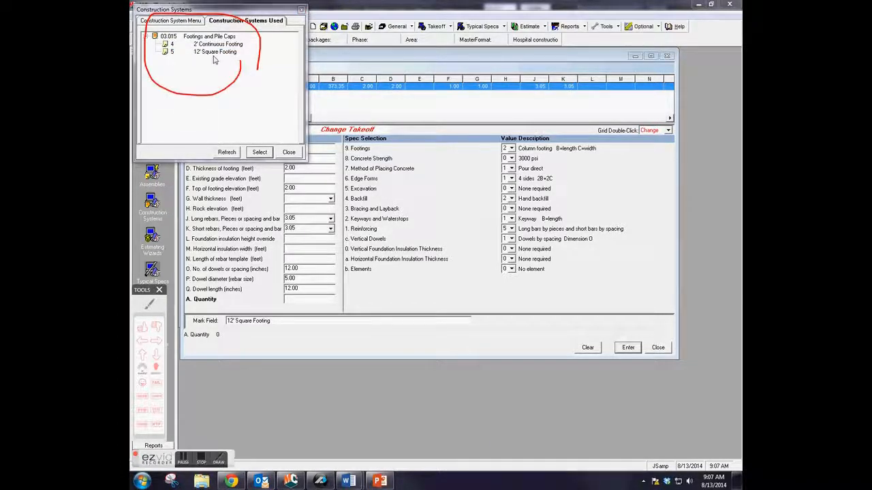
pyautogui.doubleClick(208, 53)
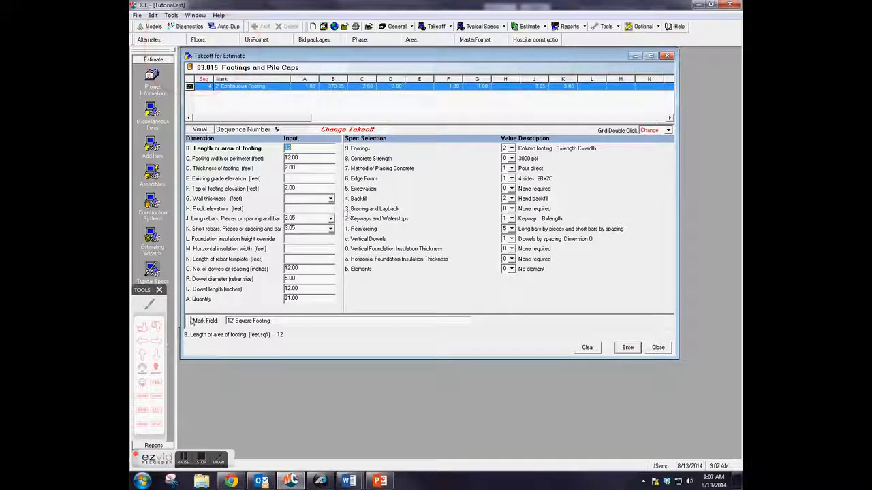
# - Check the quantity and dimensions of the 12' Square Footing entry, then enter it and accept its takeoff answers
pyautogui.click(217, 463)
pyautogui.moveTo(280, 295); pyautogui.dragTo(333, 286)
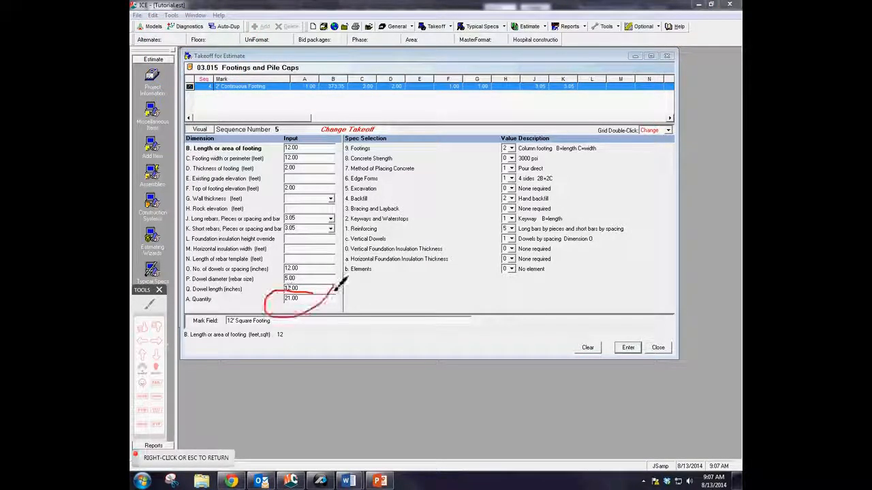
pyautogui.moveTo(282, 144); pyautogui.dragTo(279, 239)
pyautogui.moveTo(288, 156); pyautogui.dragTo(291, 143)
pyautogui.rightClick(310, 157)
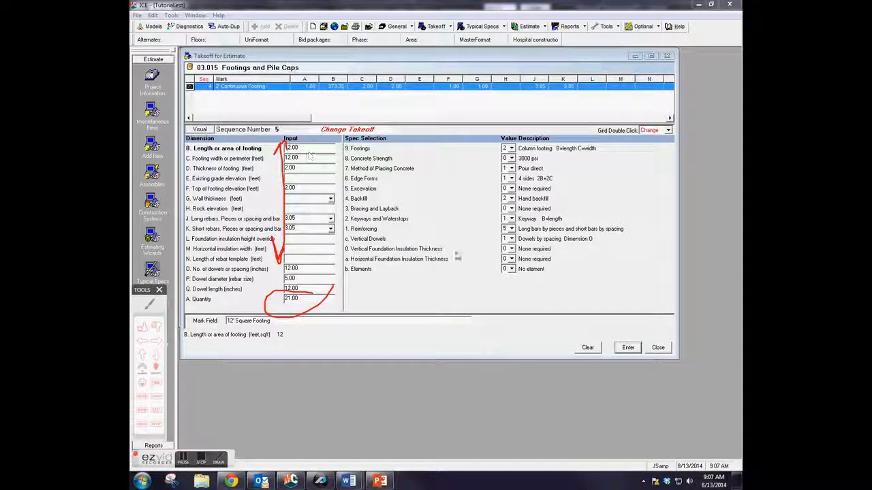
pyautogui.click(627, 347)
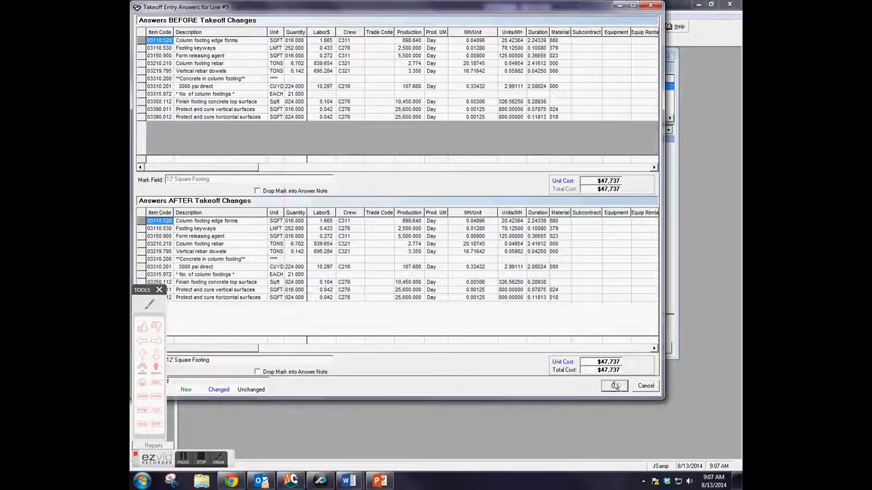
pyautogui.click(614, 384)
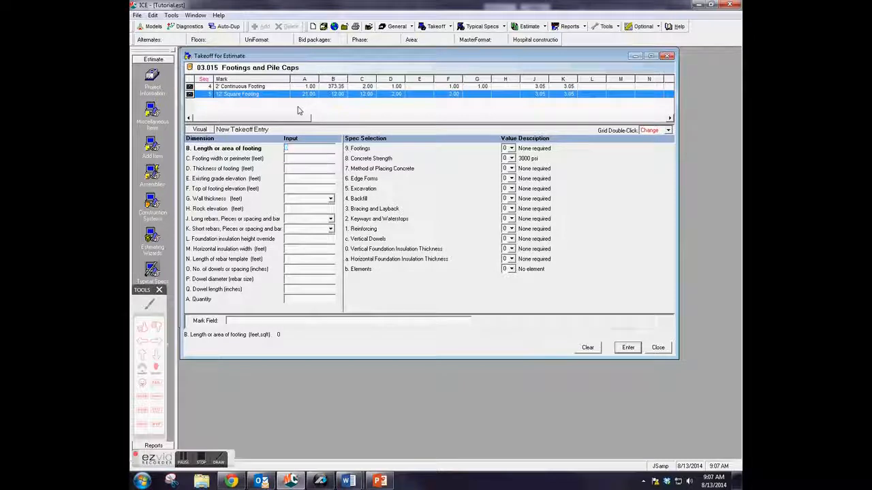
pyautogui.click(149, 306)
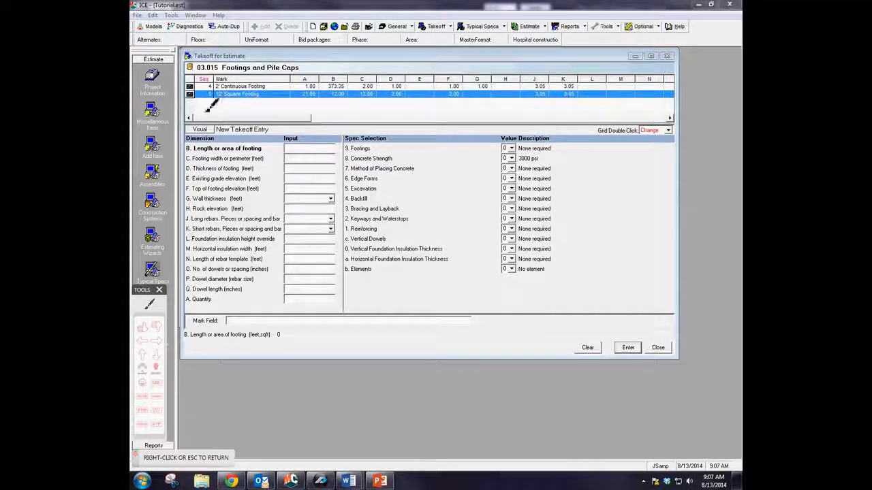
pyautogui.moveTo(202, 79)
pyautogui.mouseDown()
pyautogui.moveTo(294, 105)
pyautogui.moveTo(197, 102)
pyautogui.moveTo(196, 78)
pyautogui.moveTo(216, 75)
pyautogui.mouseUp()
pyautogui.click(142, 328)
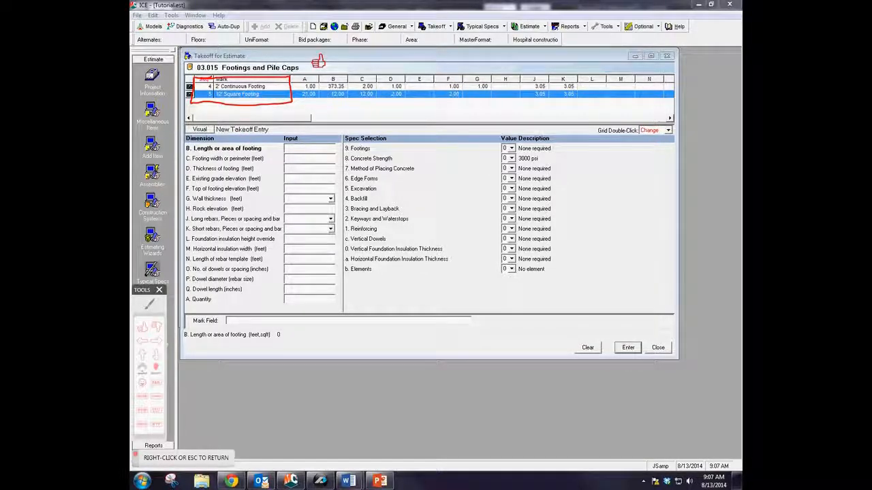
pyautogui.click(318, 62)
pyautogui.click(395, 62)
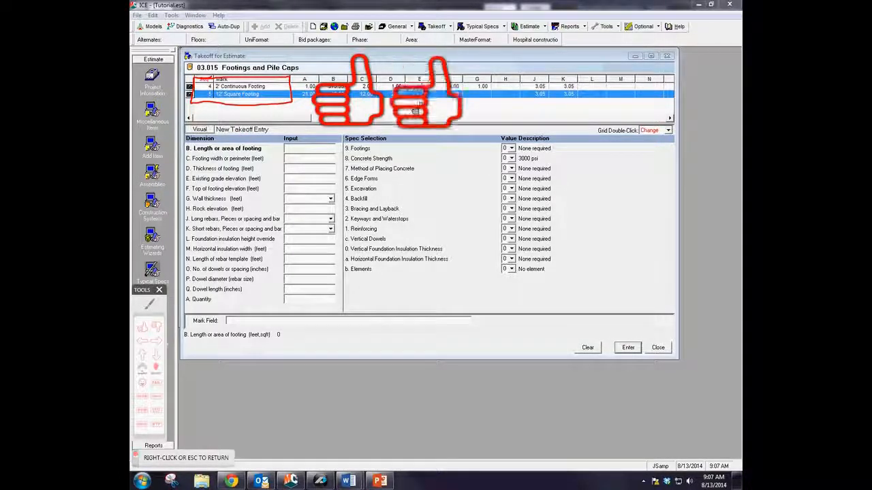